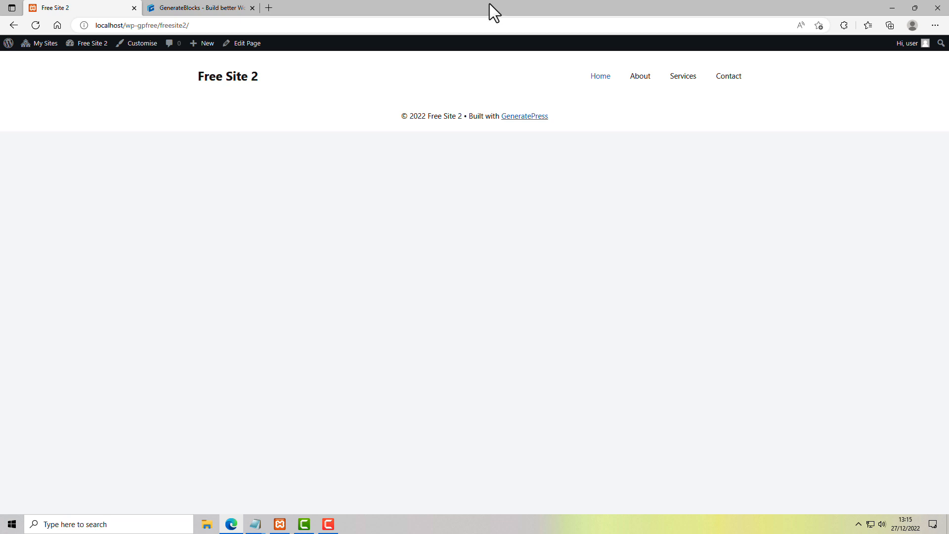
# Open the Home page of Free Site 2 in the page editor
pyautogui.click(600, 76)
pyautogui.click(600, 78)
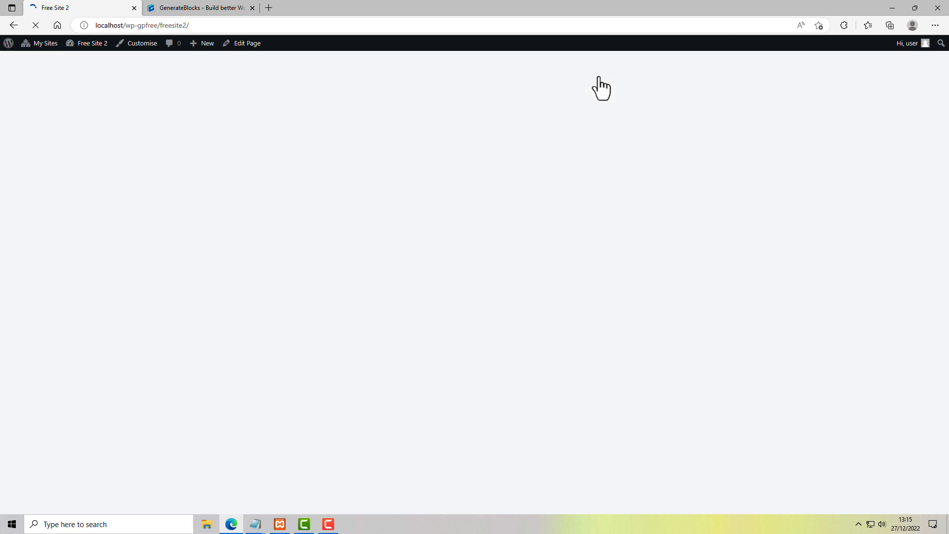
pyautogui.click(238, 46)
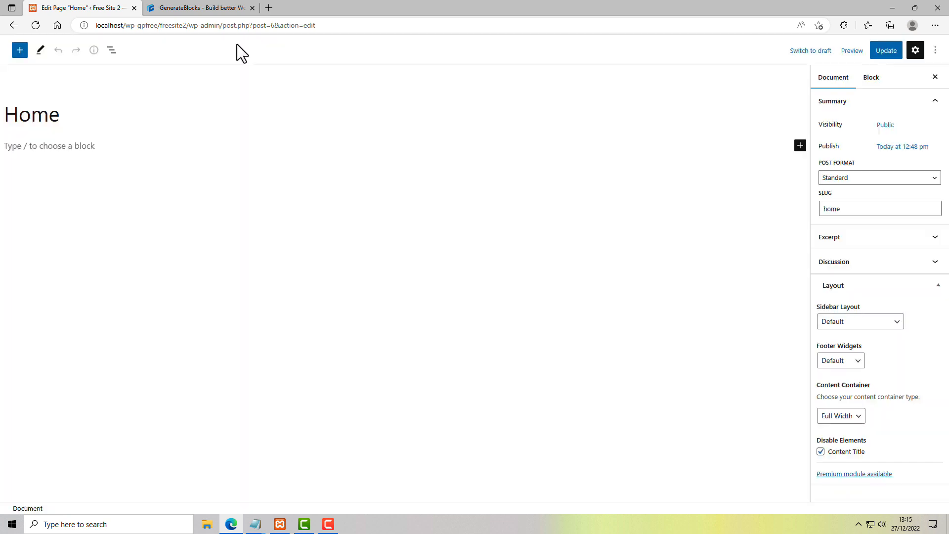
# Switch to the GenerateBlocks site, open its Pattern Library and filter it to Free patterns in the Hero category
pyautogui.click(209, 5)
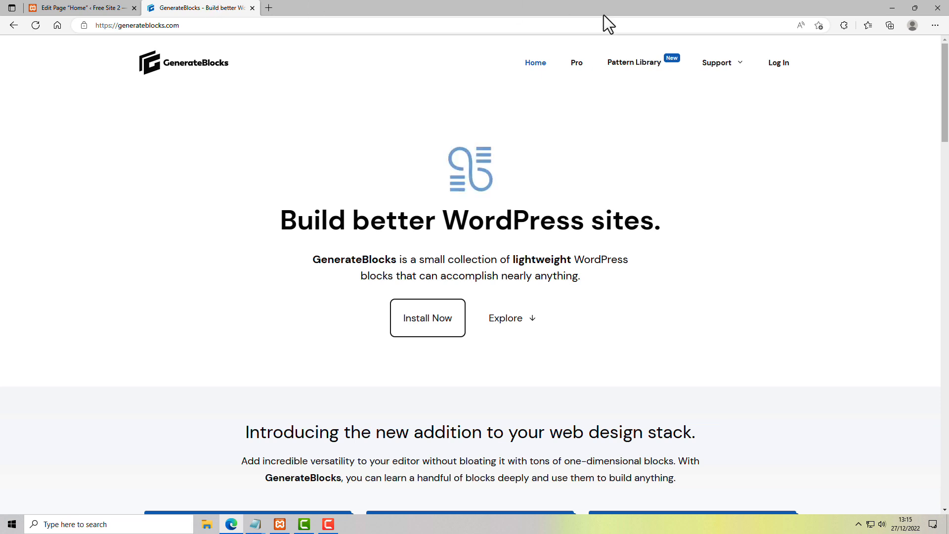
pyautogui.click(648, 72)
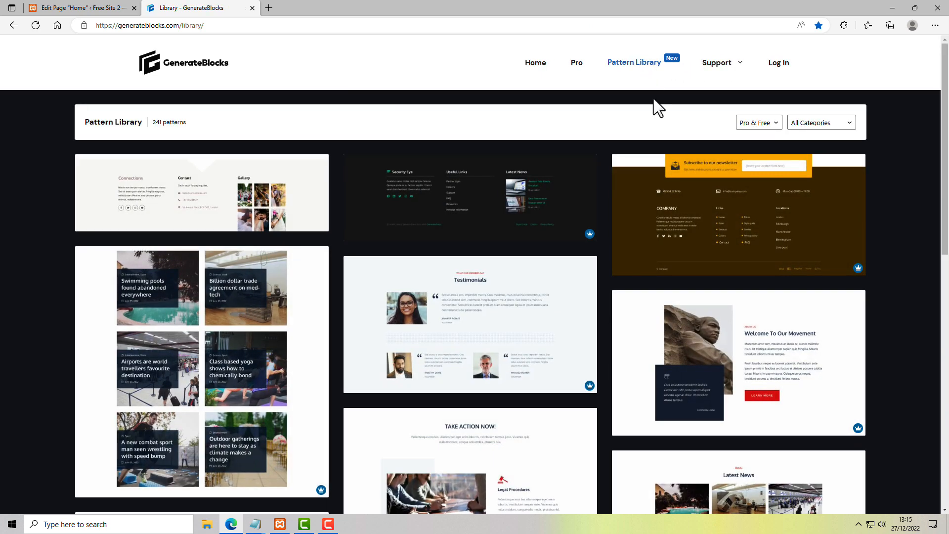
pyautogui.click(746, 122)
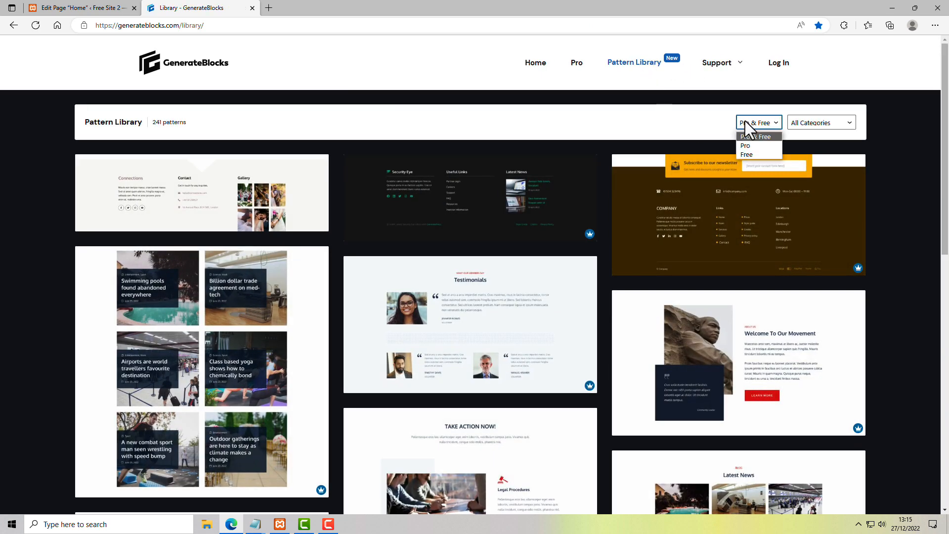
pyautogui.click(747, 154)
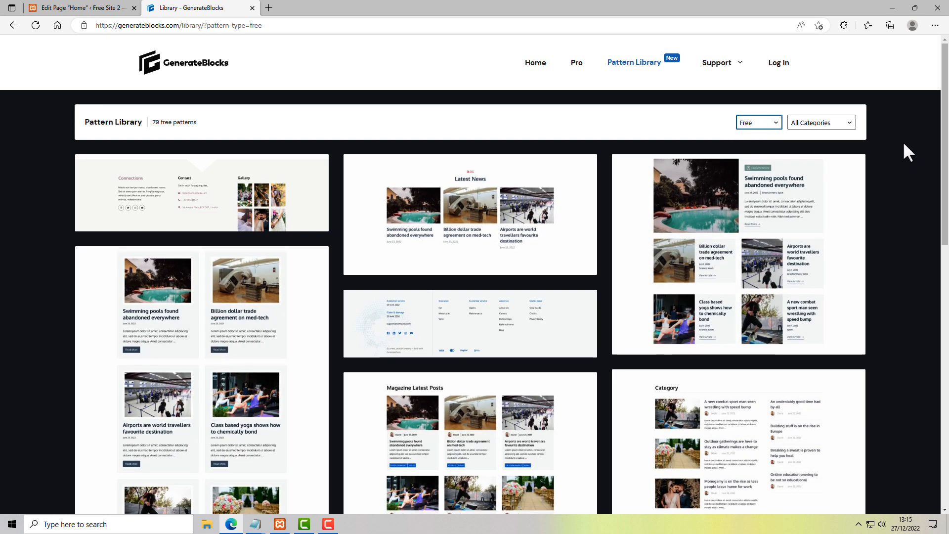
pyautogui.click(847, 124)
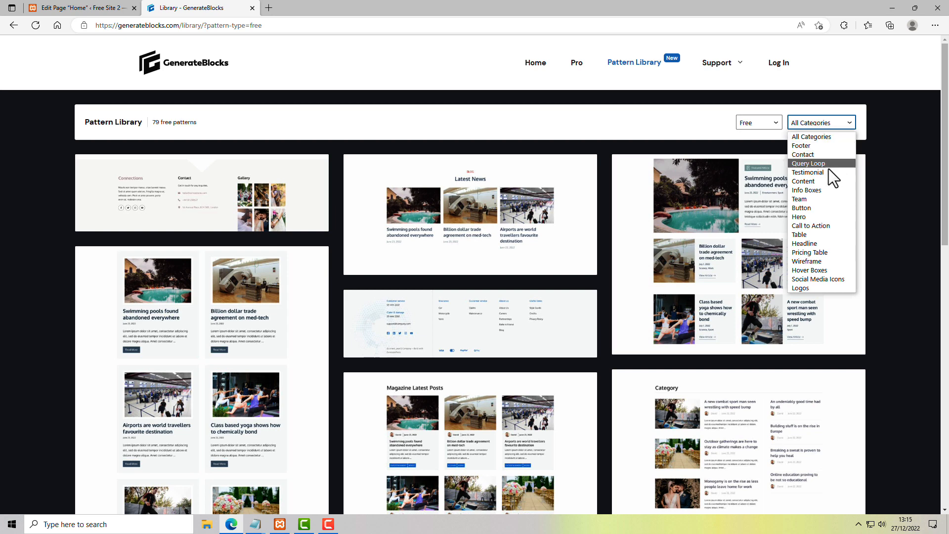
pyautogui.click(808, 218)
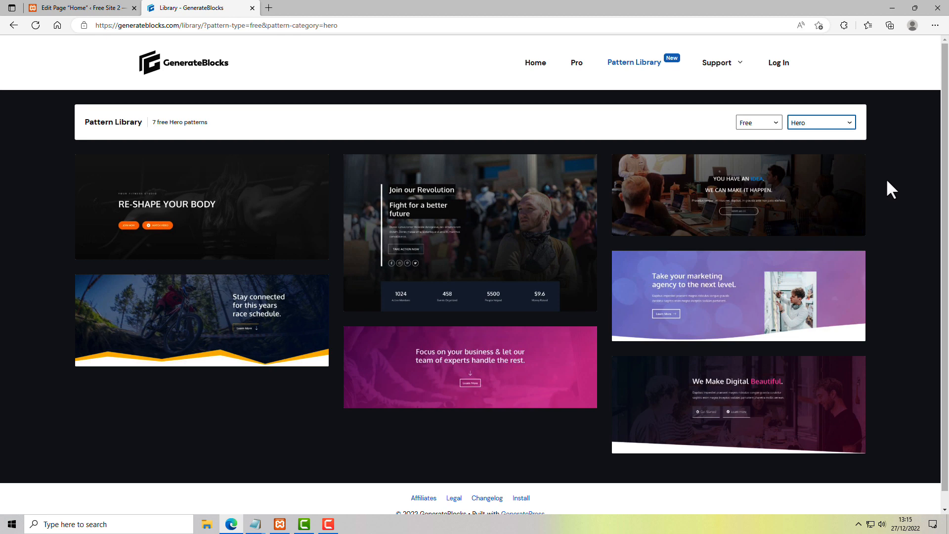
# Preview the "You have an idea. We can make it happen." hero pattern and copy it
pyautogui.moveTo(788, 195)
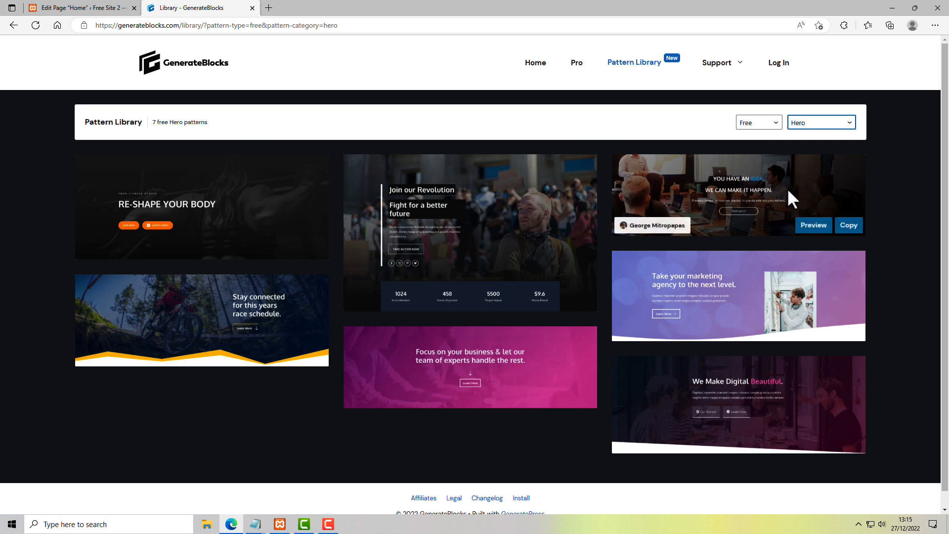
pyautogui.click(813, 226)
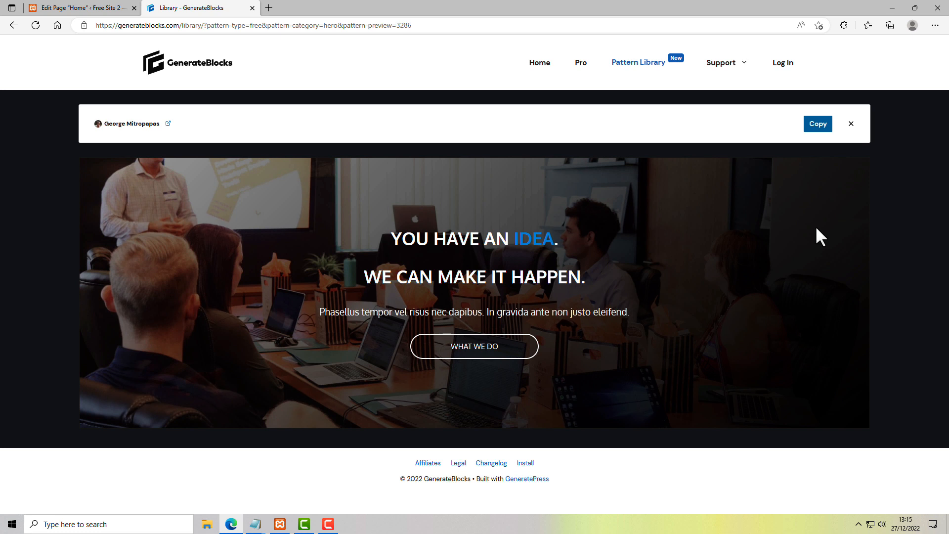
pyautogui.click(821, 129)
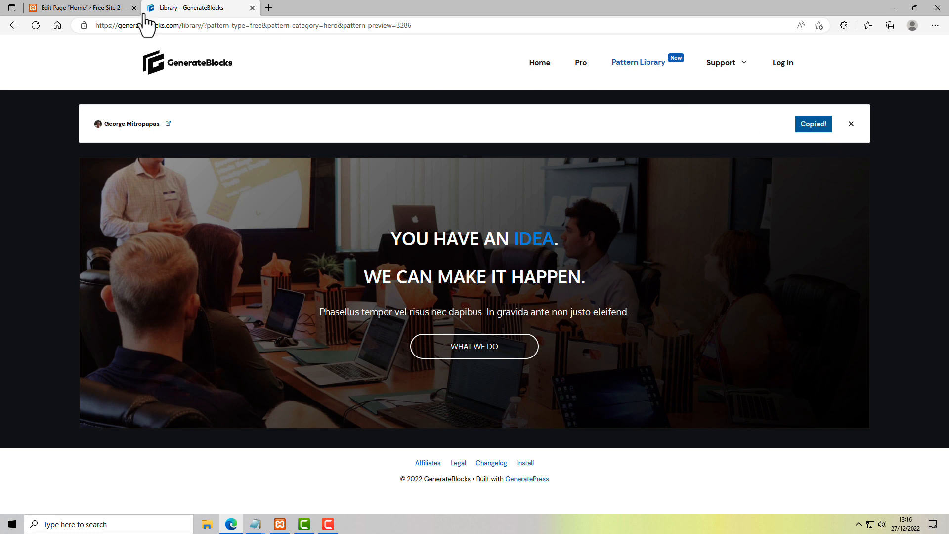
# Switch back to the WordPress Home page editor and paste the copied hero pattern into the empty block
pyautogui.click(78, 9)
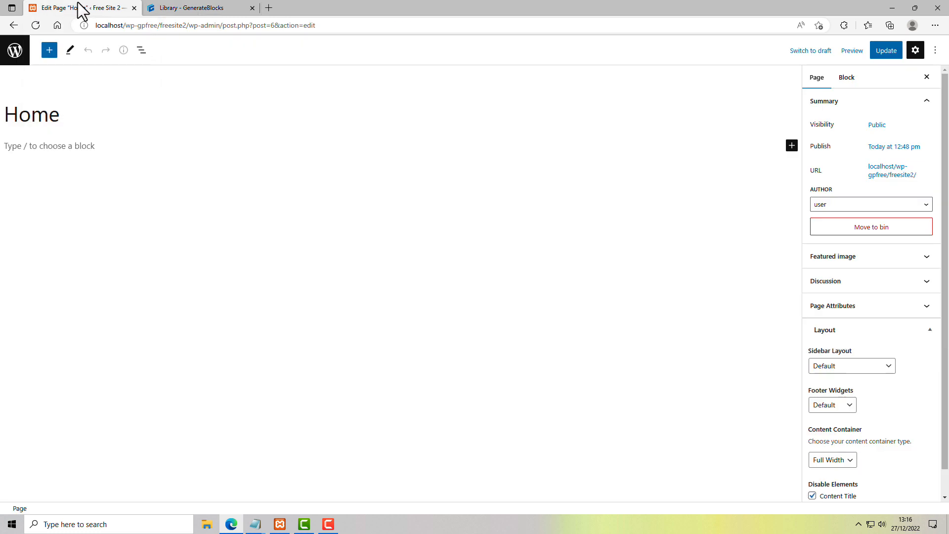
pyautogui.click(73, 146)
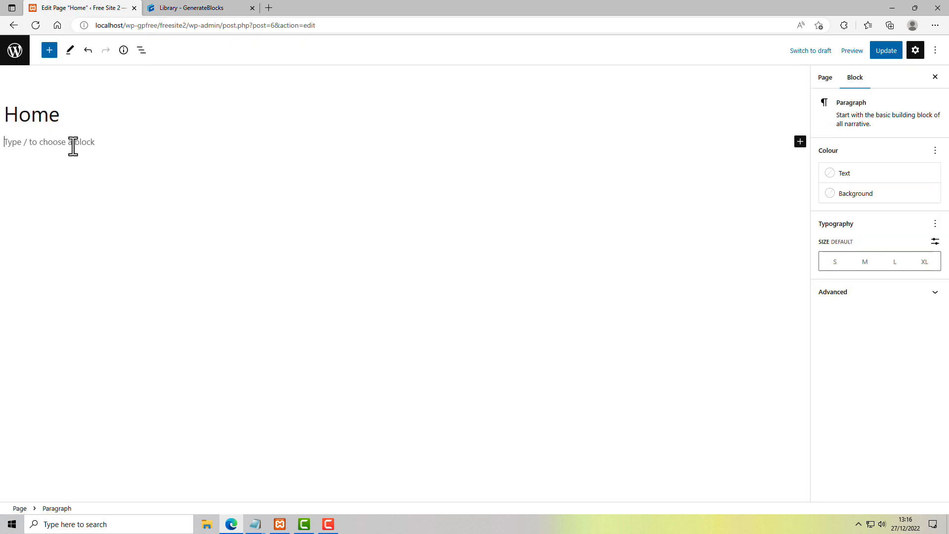
pyautogui.hotkey('ctrl', 'v')
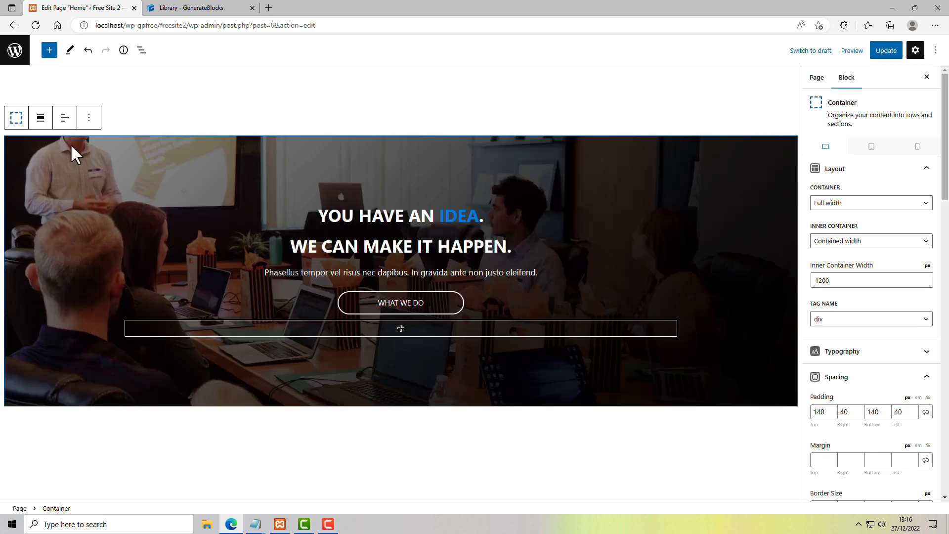
pyautogui.click(335, 78)
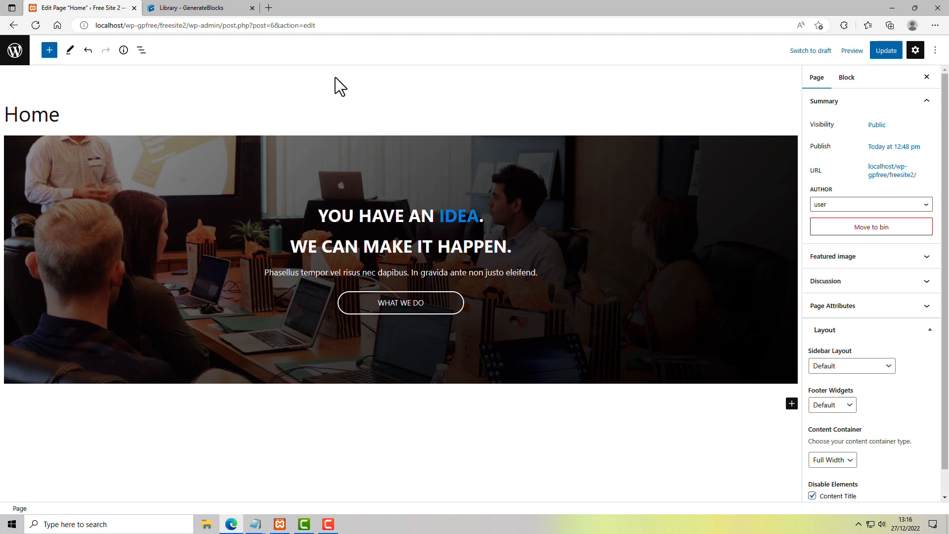
# Return to the GenerateBlocks Pattern Library, filter the free patterns by Content and copy the Our Solutions / Our Vision pattern
pyautogui.click(198, 8)
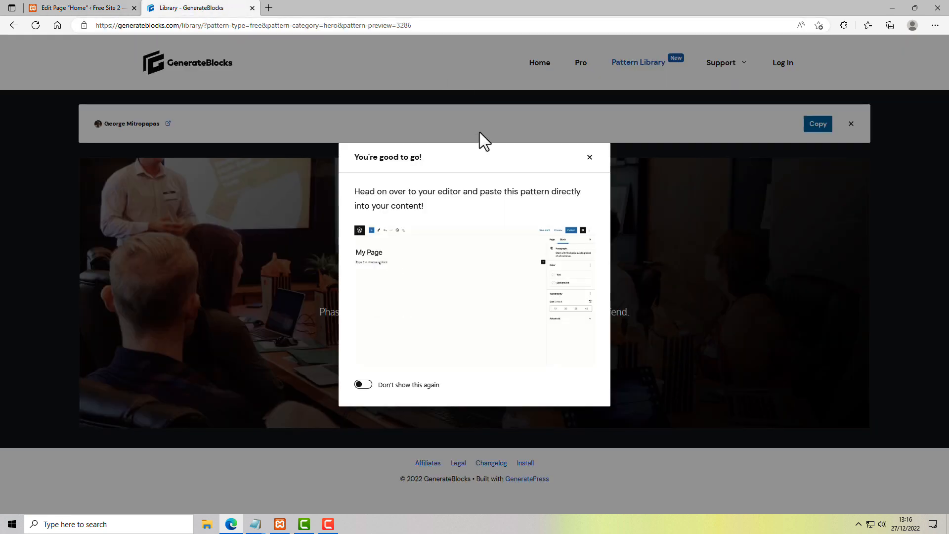
pyautogui.click(472, 64)
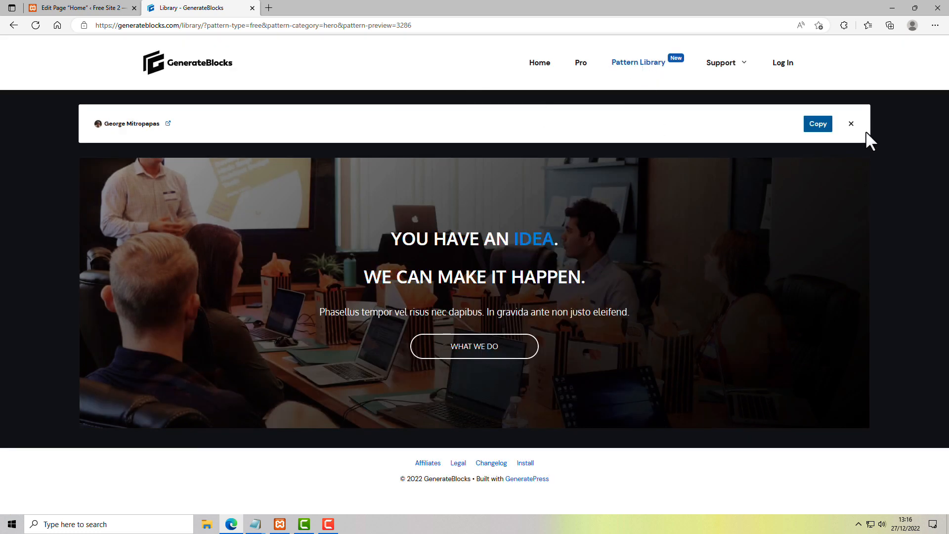
pyautogui.click(851, 124)
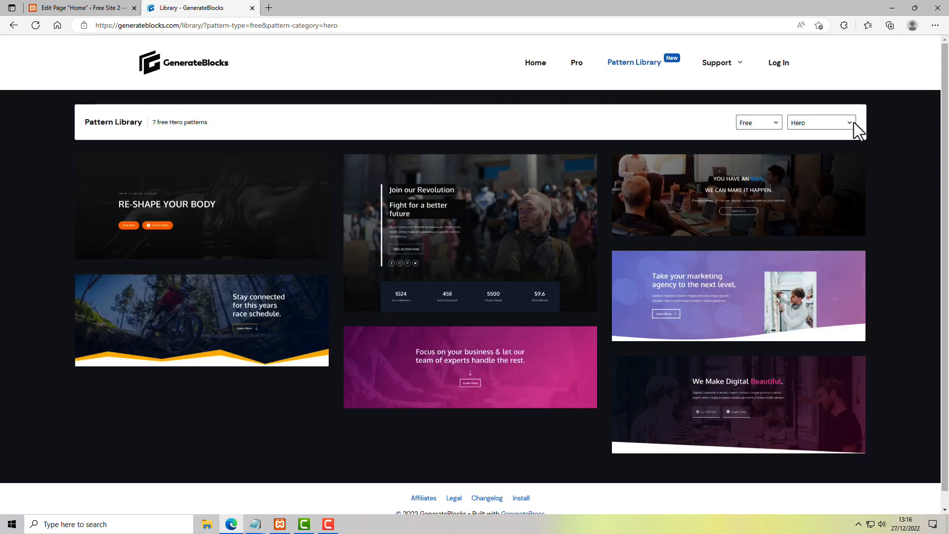
pyautogui.click(805, 125)
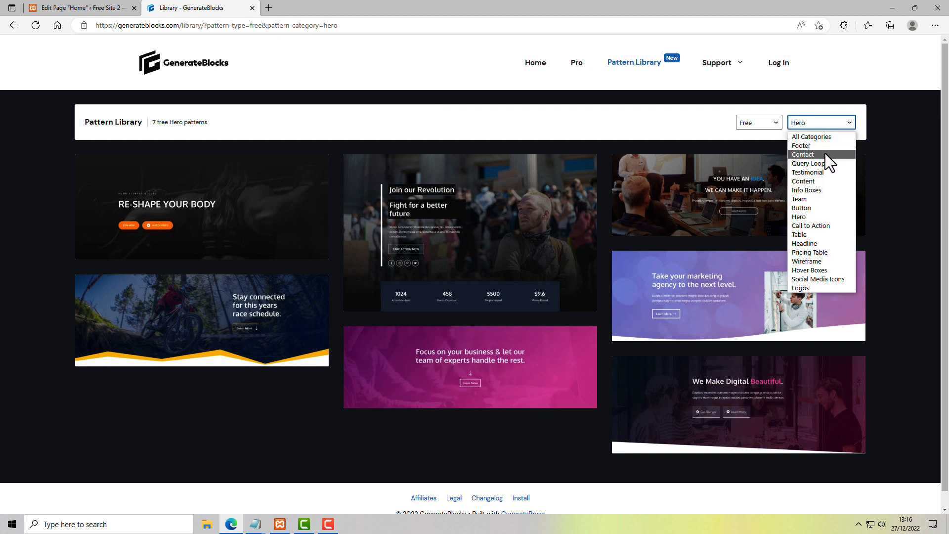
pyautogui.click(817, 183)
pyautogui.moveTo(744, 189)
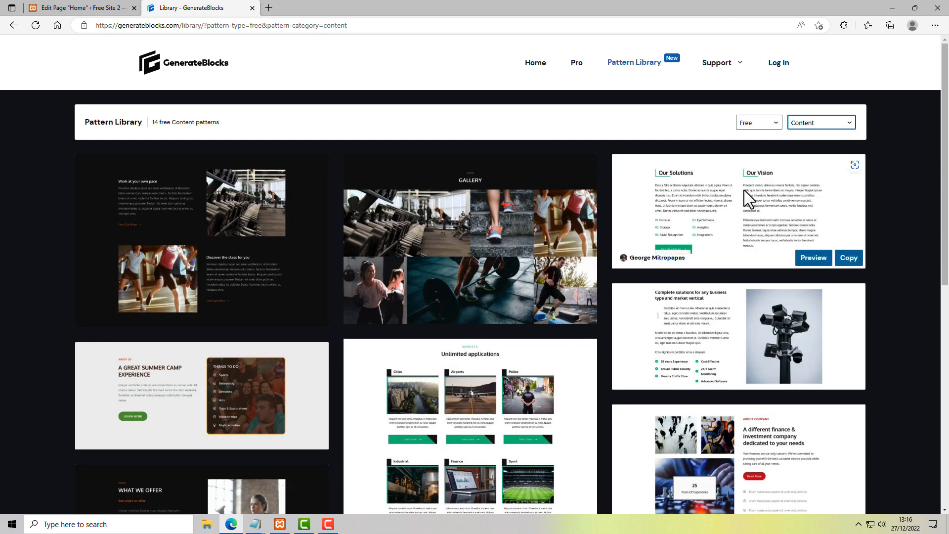
pyautogui.click(850, 258)
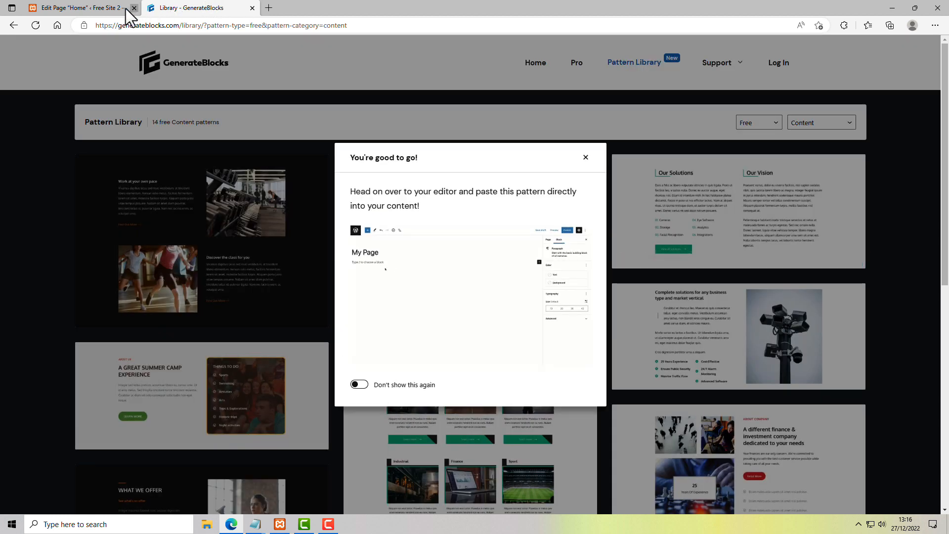
# On the WordPress Home page, insert a block after the hero container and paste the copied Our Solutions / Our Vision pattern there
pyautogui.click(118, 12)
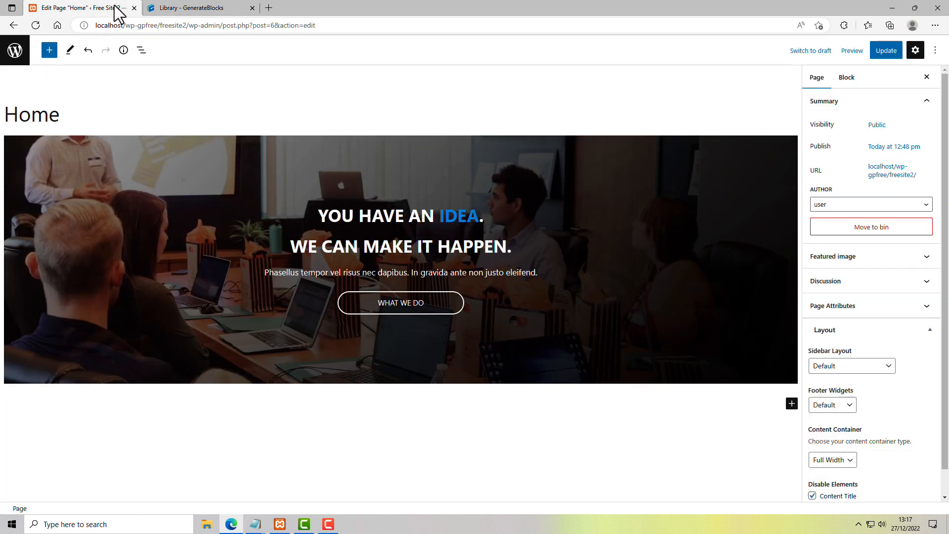
pyautogui.click(141, 50)
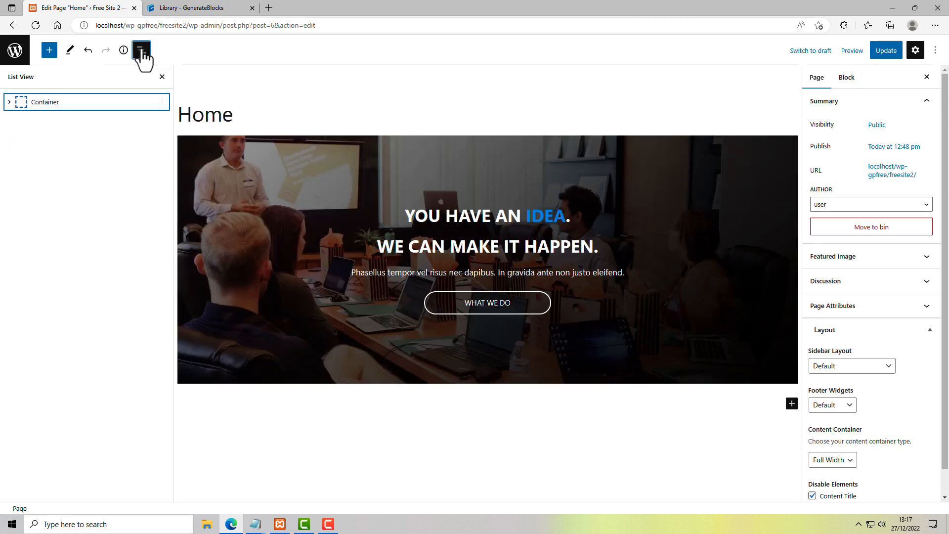
pyautogui.click(58, 101)
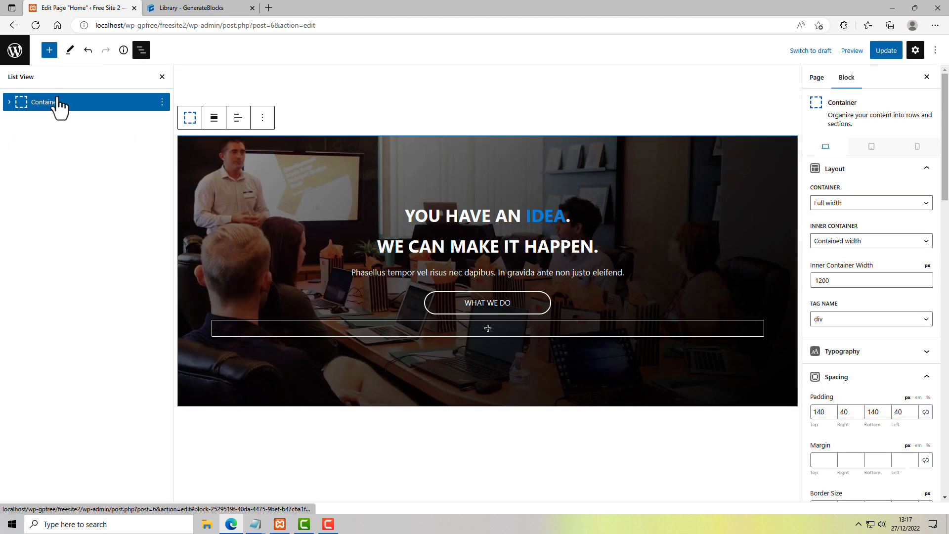
pyautogui.click(162, 102)
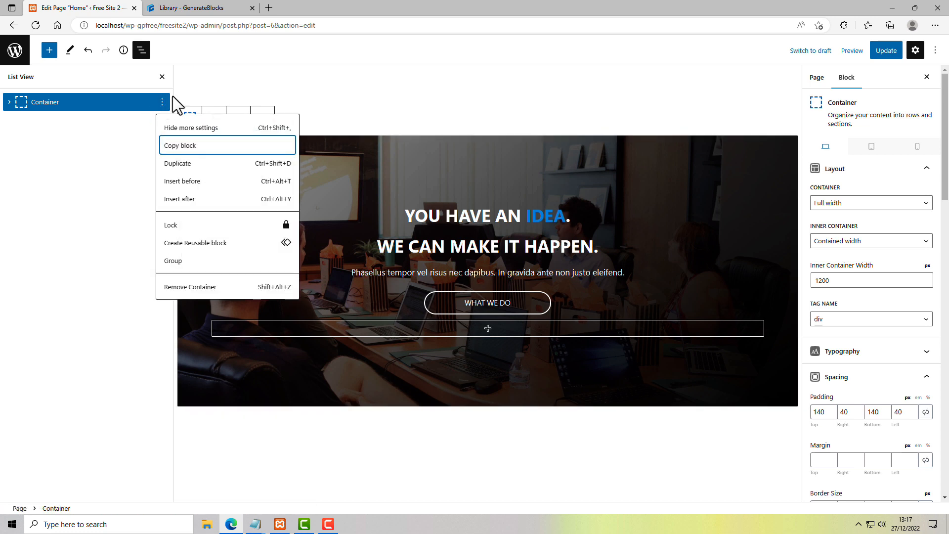
pyautogui.click(190, 199)
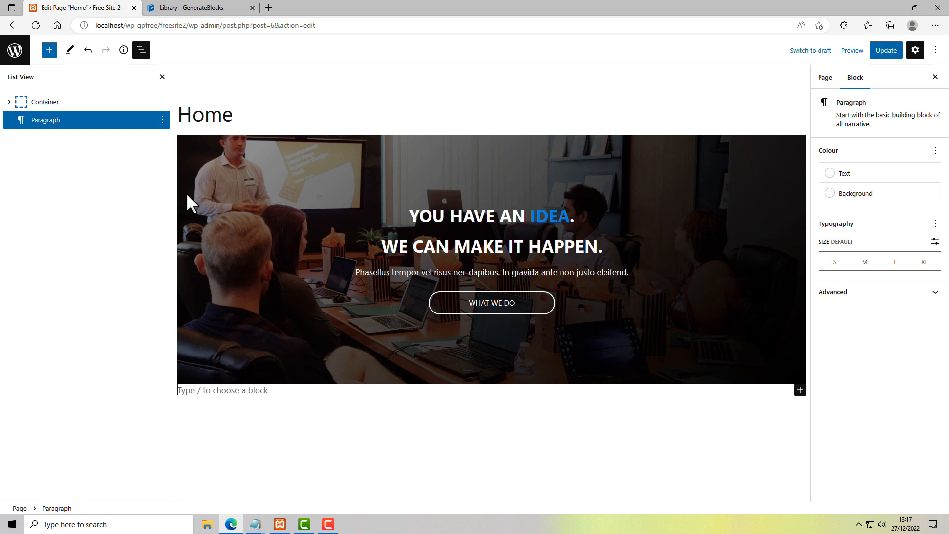
pyautogui.hotkey('ctrl', 'v')
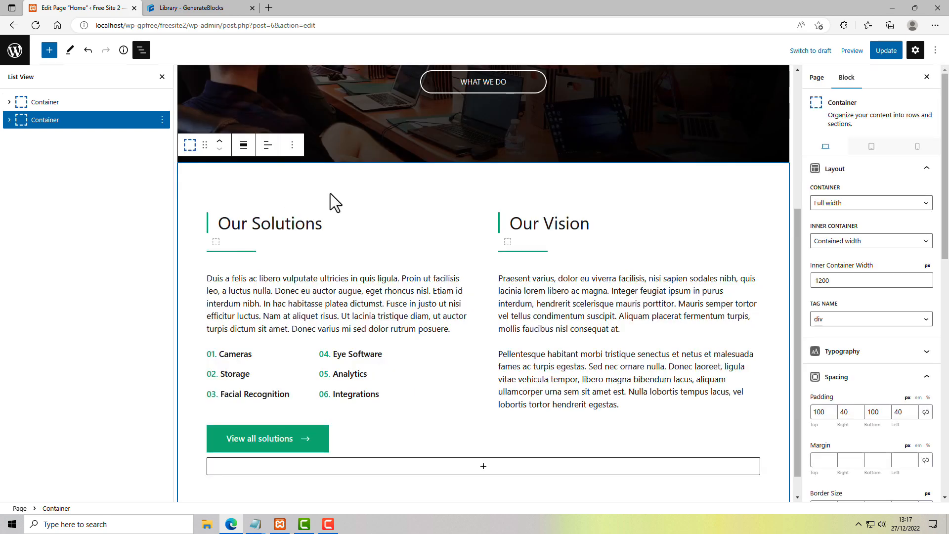
pyautogui.scroll(5, 369, 271)
pyautogui.scroll(-5, 369, 272)
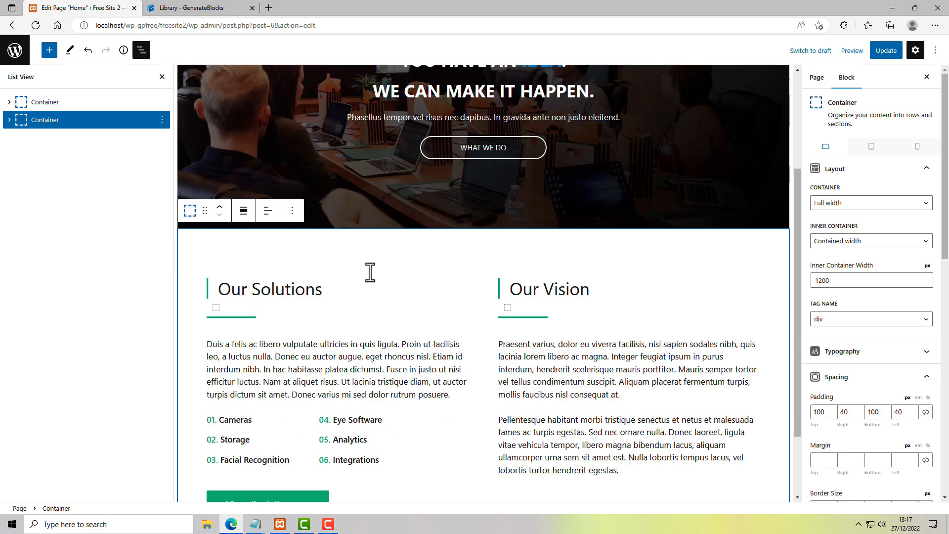
pyautogui.hotkey('ctrl', 's')
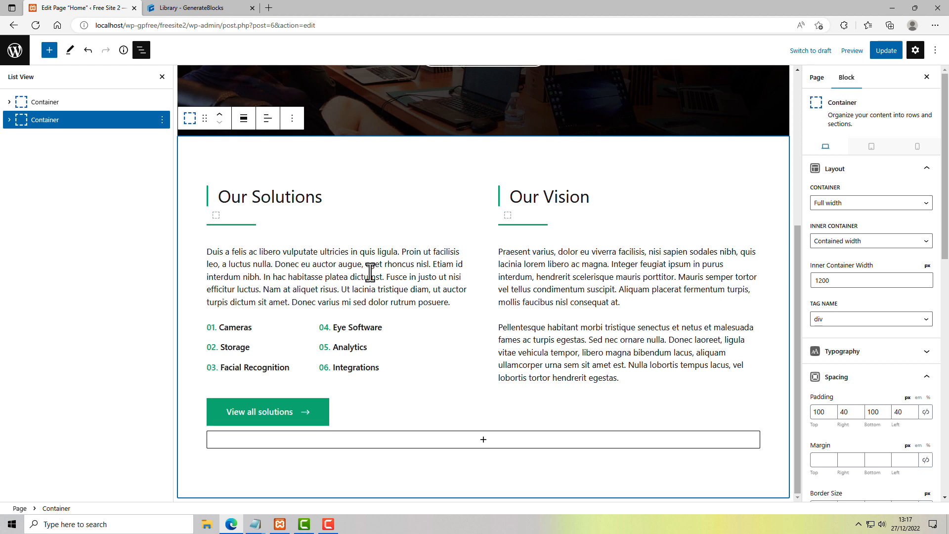
# Examine how the two pasted containers and their nested blocks are organised in the page's block list
pyautogui.click(36, 102)
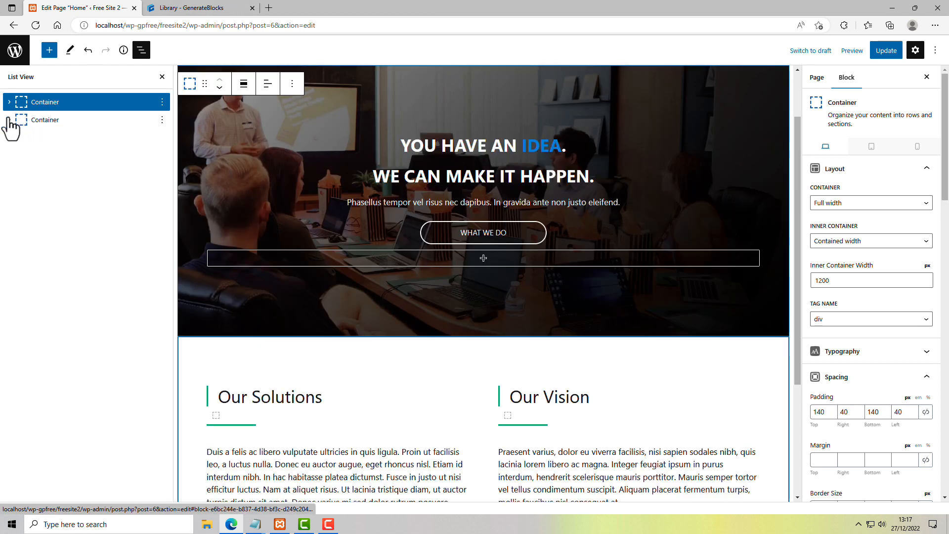
pyautogui.click(10, 120)
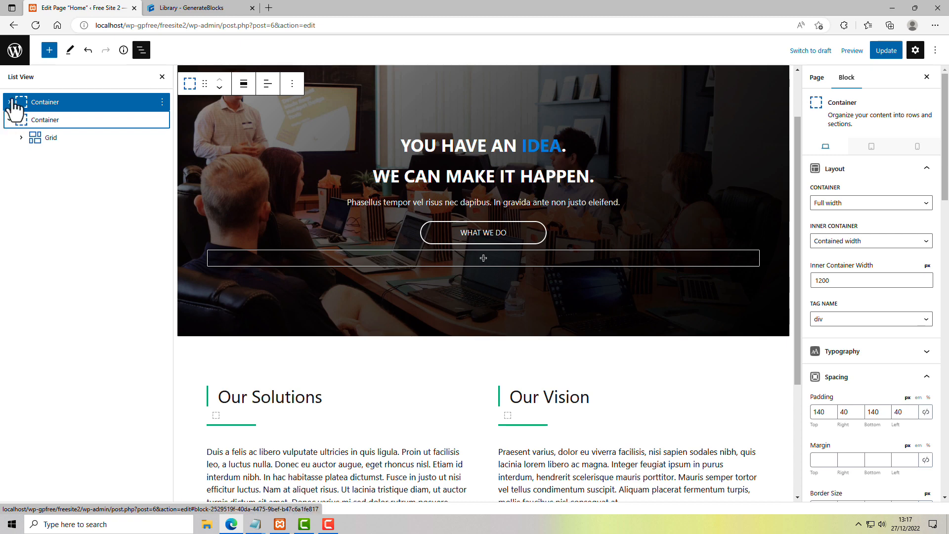
pyautogui.click(9, 102)
pyautogui.click(8, 102)
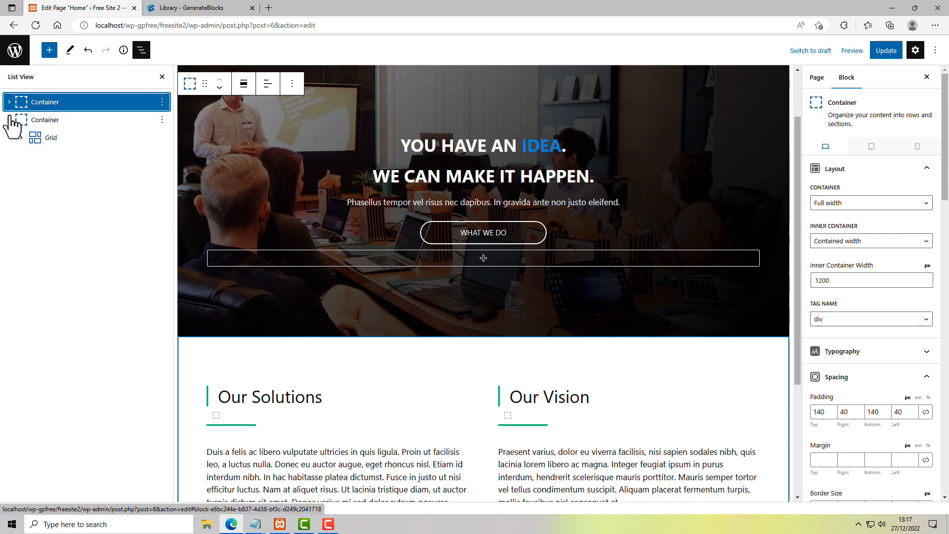
pyautogui.click(9, 120)
# Insert a new block after the Our Solutions / Our Vision container and make it a GenerateBlocks Container
pyautogui.click(43, 121)
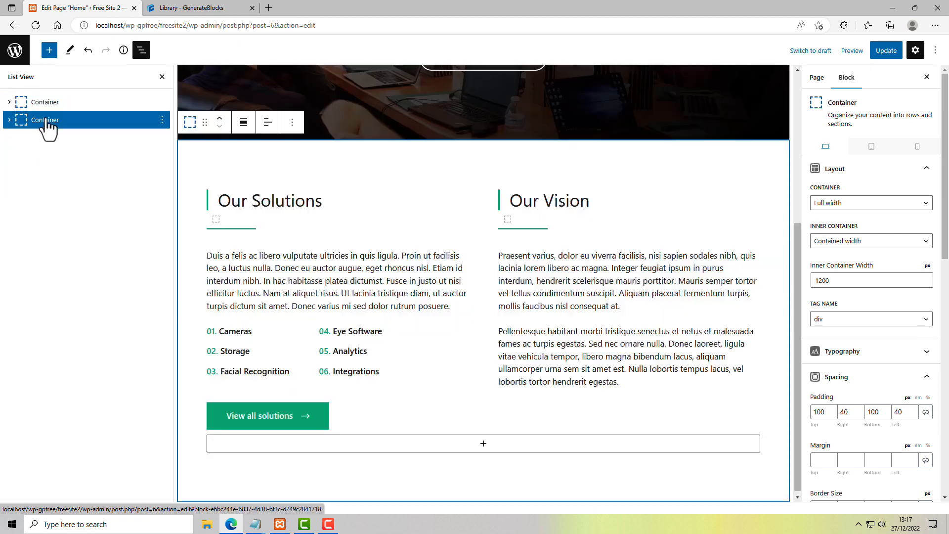
pyautogui.click(162, 120)
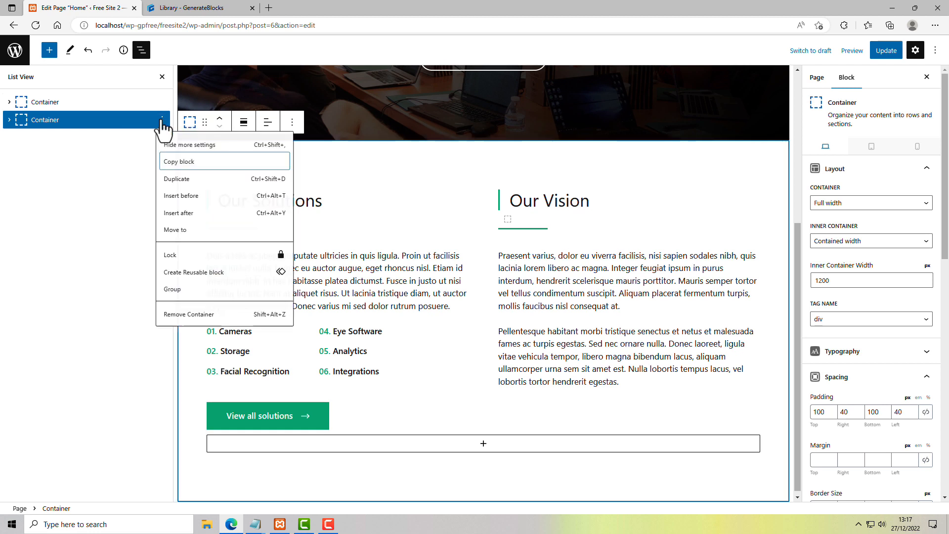
pyautogui.click(186, 216)
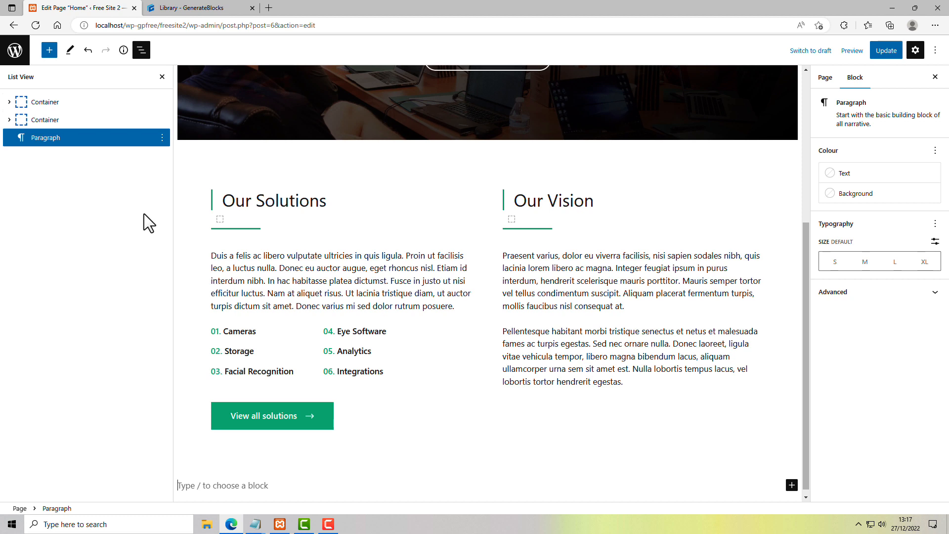
pyautogui.write('/')
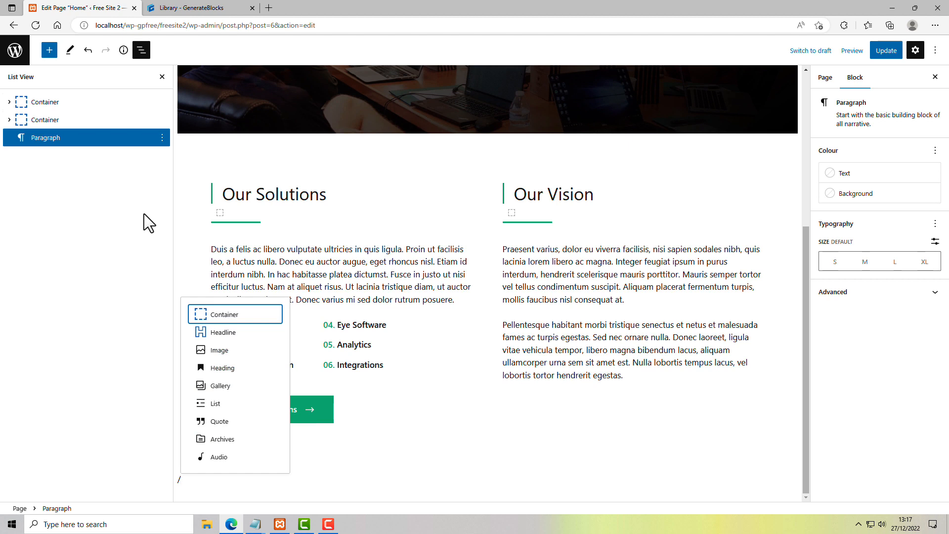
pyautogui.write('con')
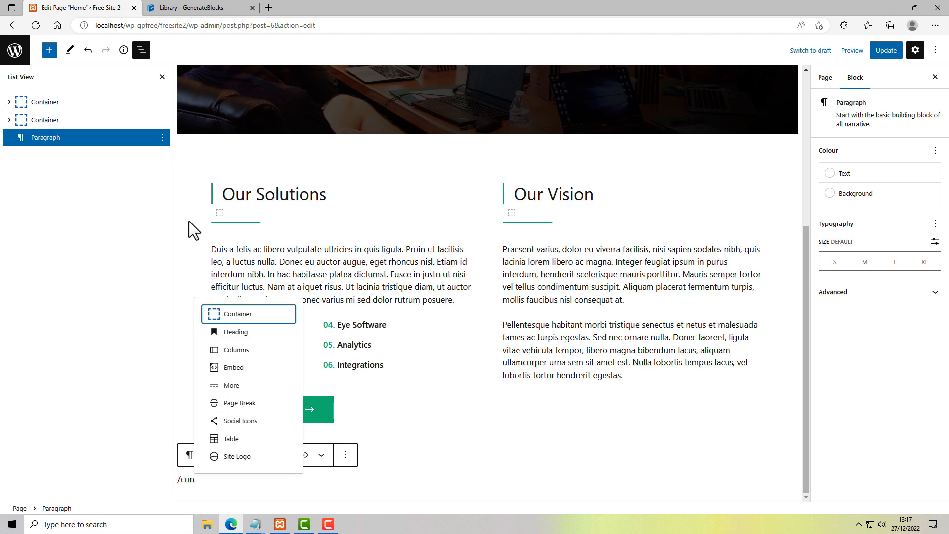
pyautogui.click(220, 315)
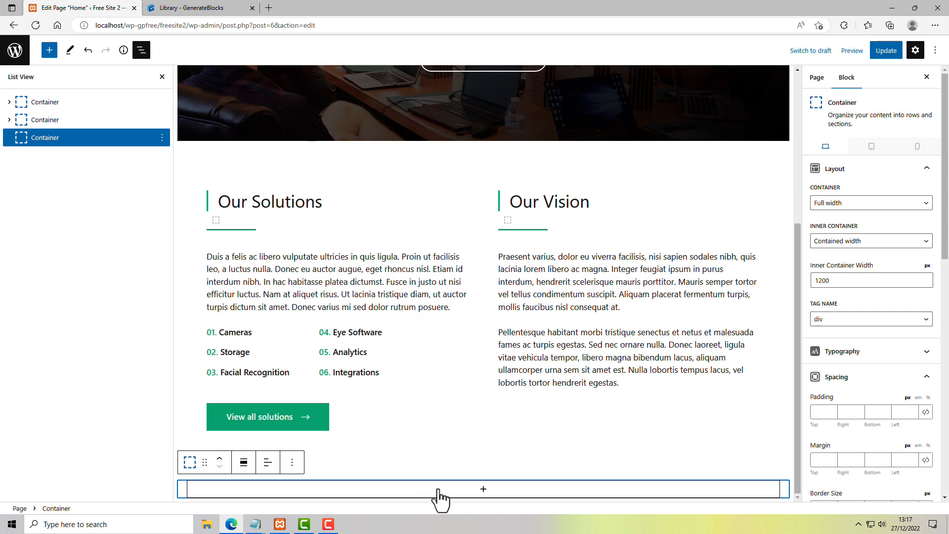
# Add a Headline block inside the new empty container with the text "This is my headline."
pyautogui.click(484, 489)
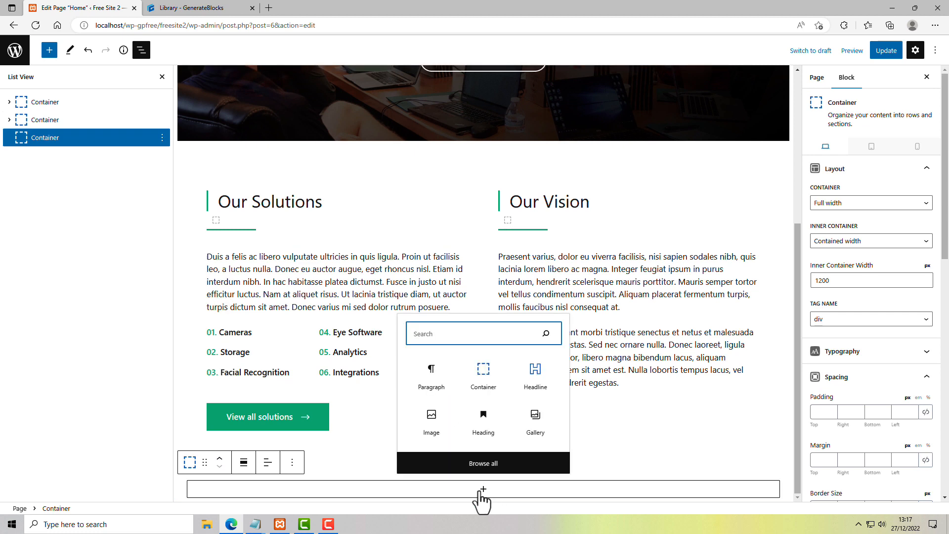
pyautogui.click(537, 380)
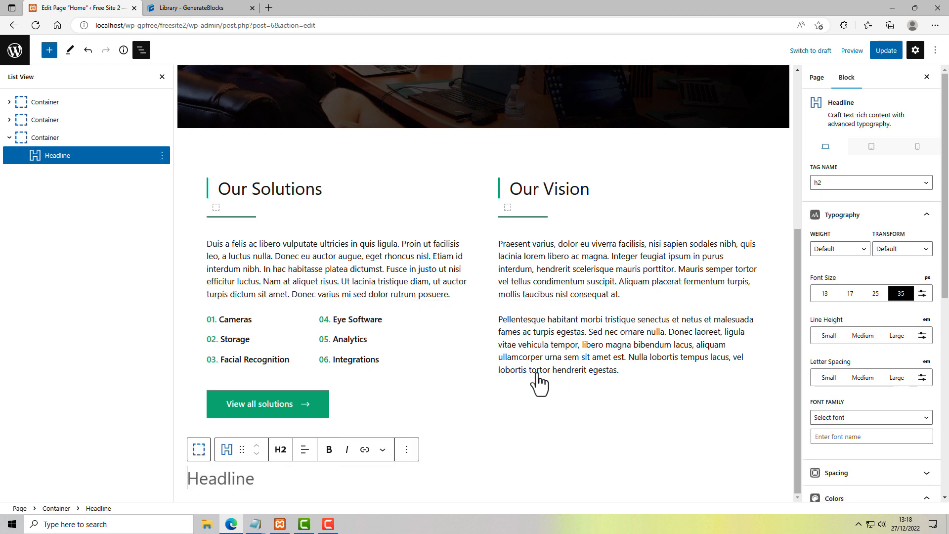
pyautogui.write('This')
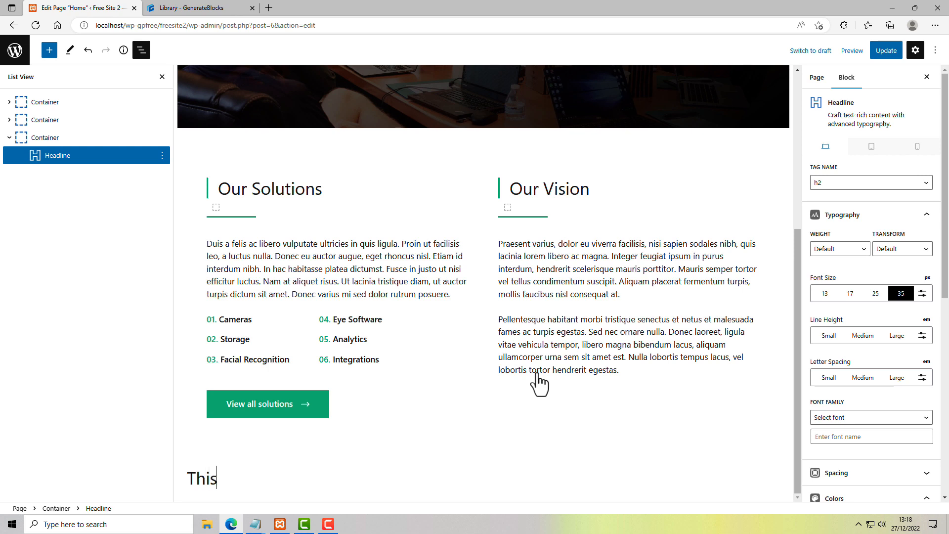
pyautogui.write(' is my headlin')
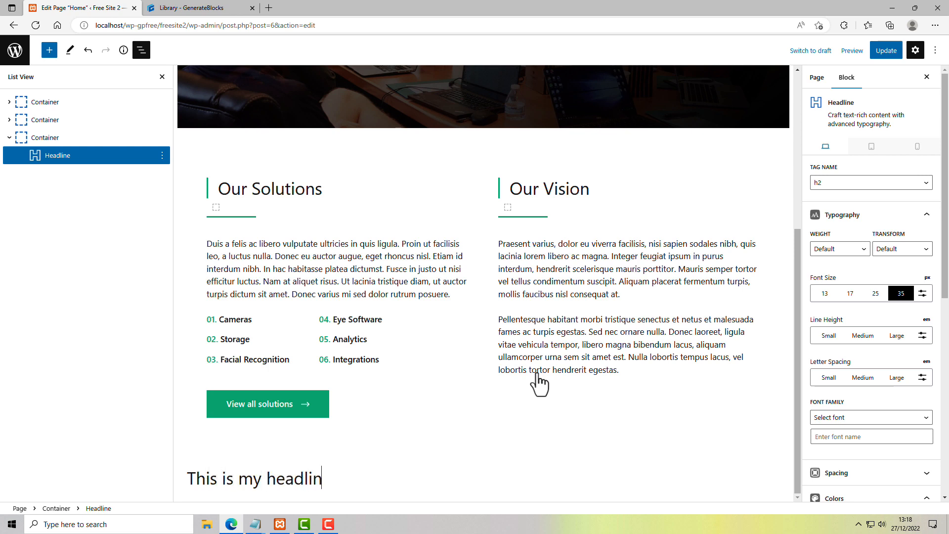
pyautogui.write('e.')
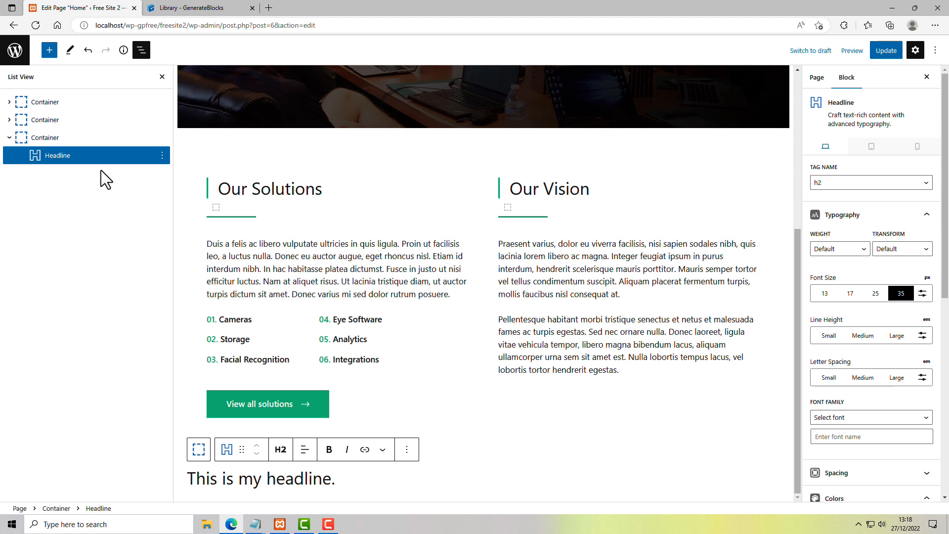
# Insert a block after the headline within the container and paste the sub heading and demo paragraph text there
pyautogui.click(161, 156)
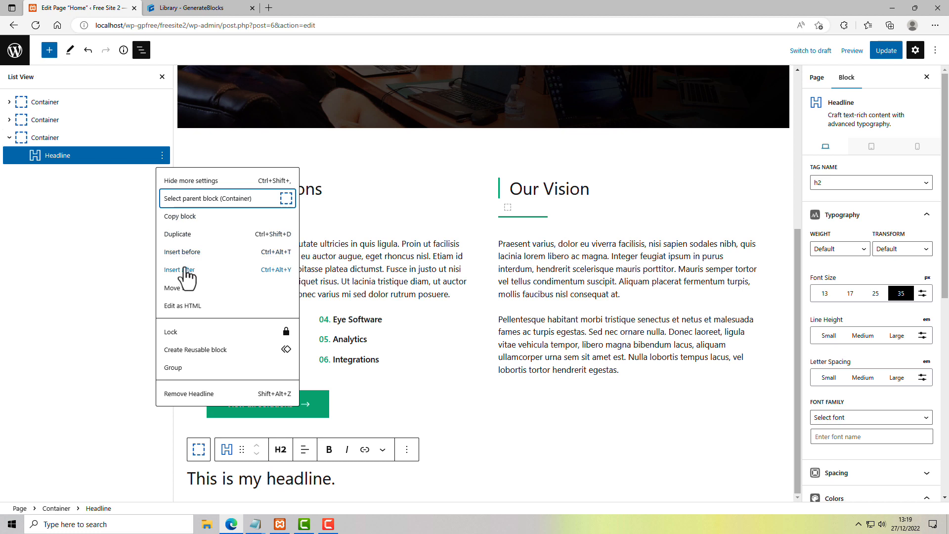
pyautogui.click(187, 271)
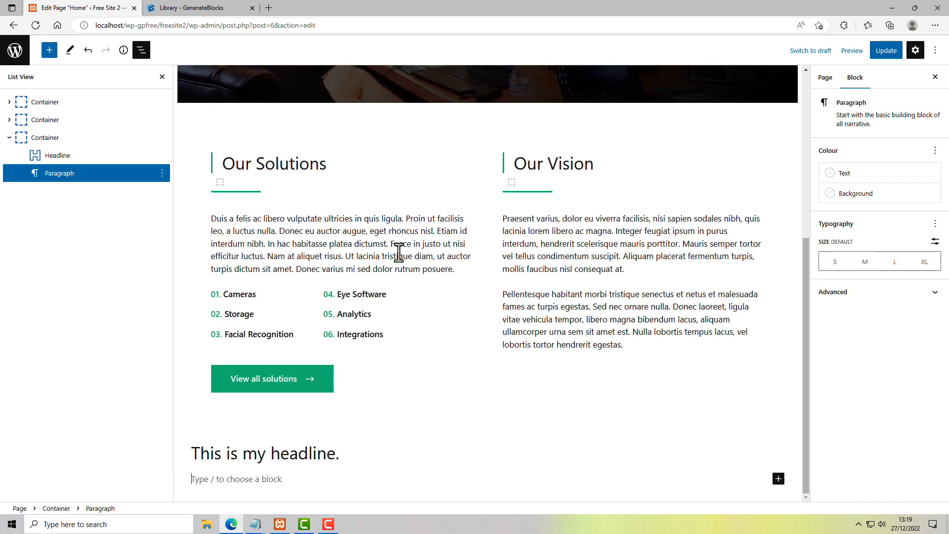
pyautogui.hotkey('ctrl', 'v')
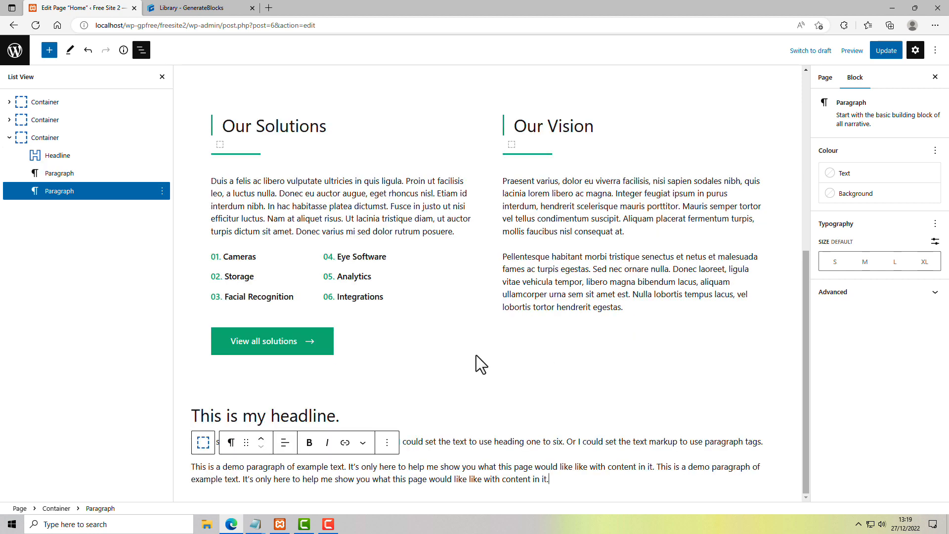
# Set the headline container's padding to 30 px on all four sides, update the page and collapse the container in the block list
pyautogui.click(27, 141)
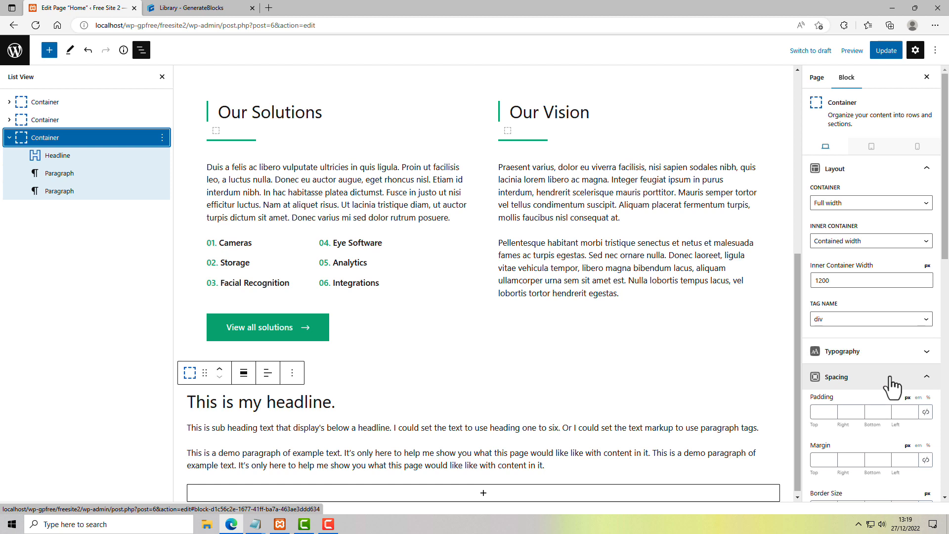
pyautogui.scroll(-4, 893, 385)
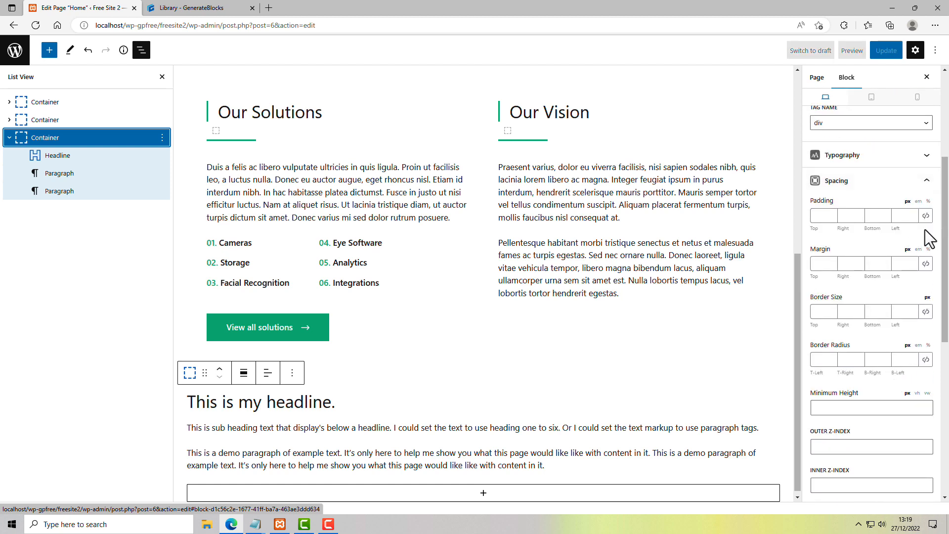
pyautogui.click(926, 216)
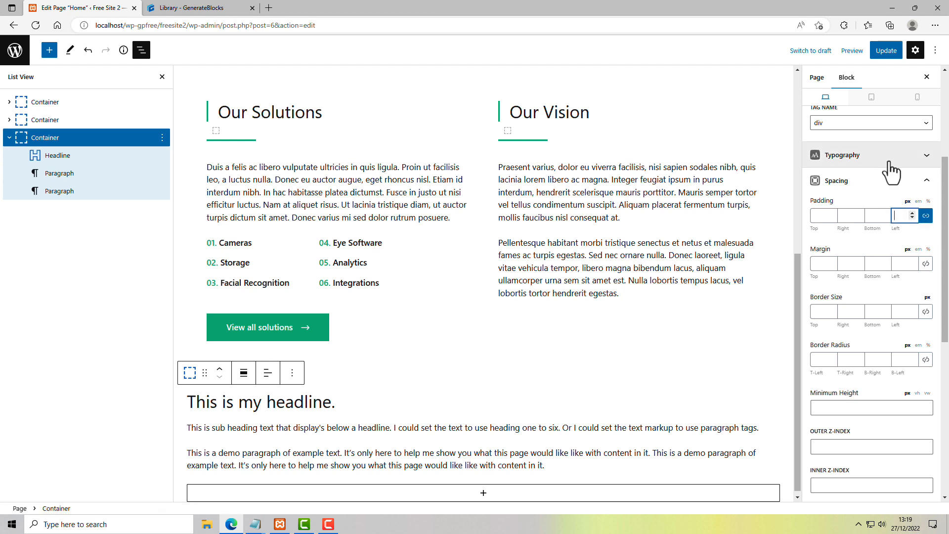
pyautogui.write('30')
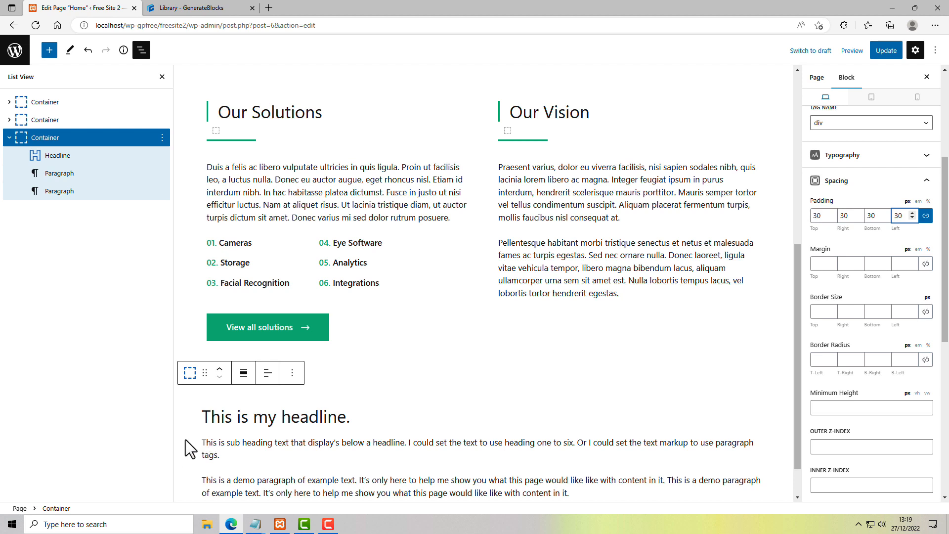
pyautogui.click(886, 51)
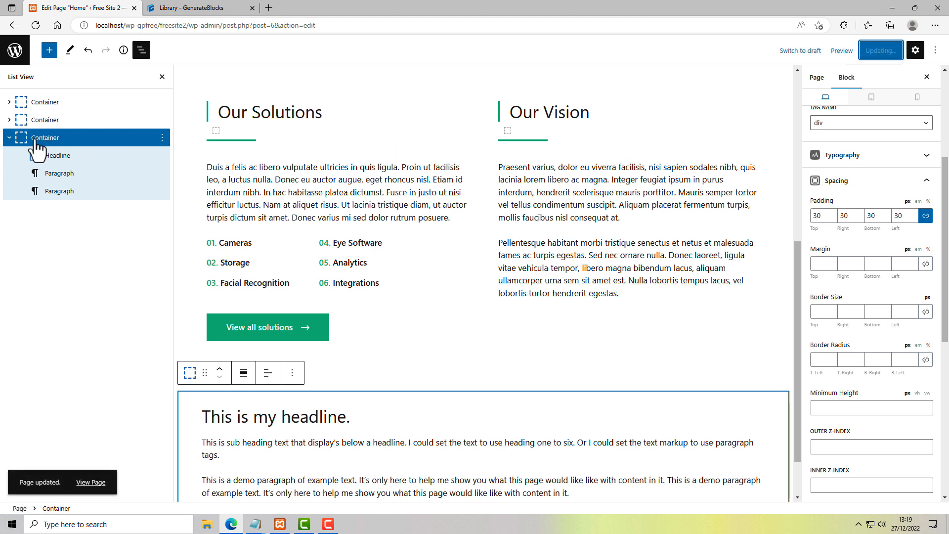
pyautogui.click(9, 138)
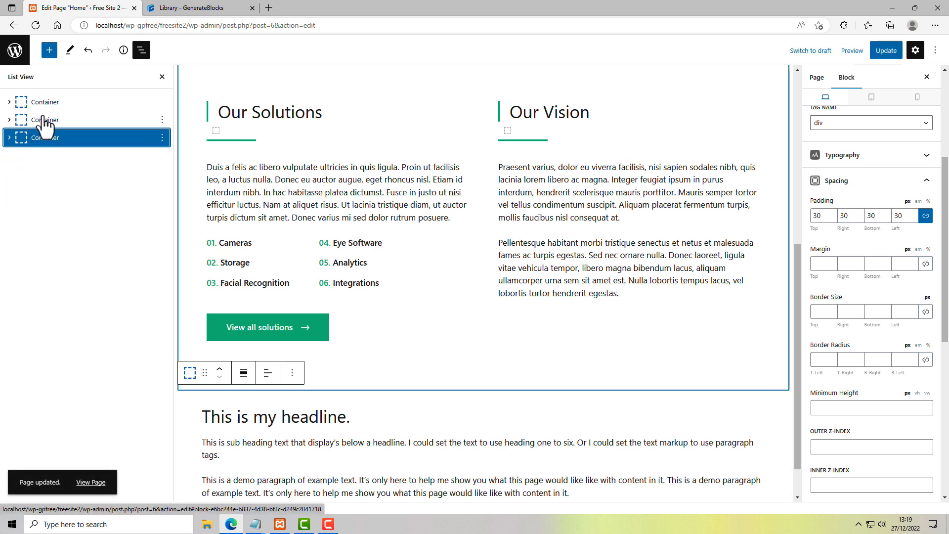
pyautogui.moveTo(290, 434)
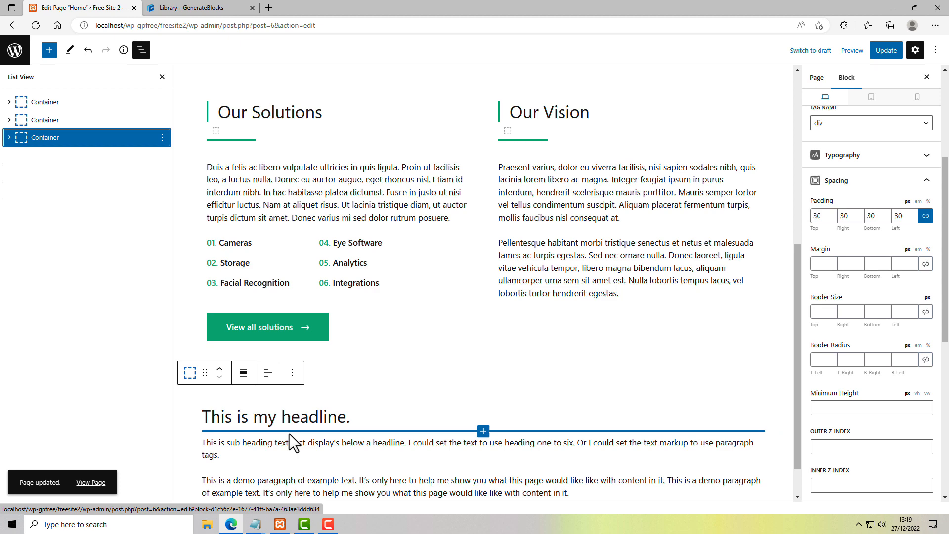
# Return to the GenerateBlocks Pattern Library and copy the "Complete solutions for any business type and market vertical" pattern
pyautogui.click(176, 10)
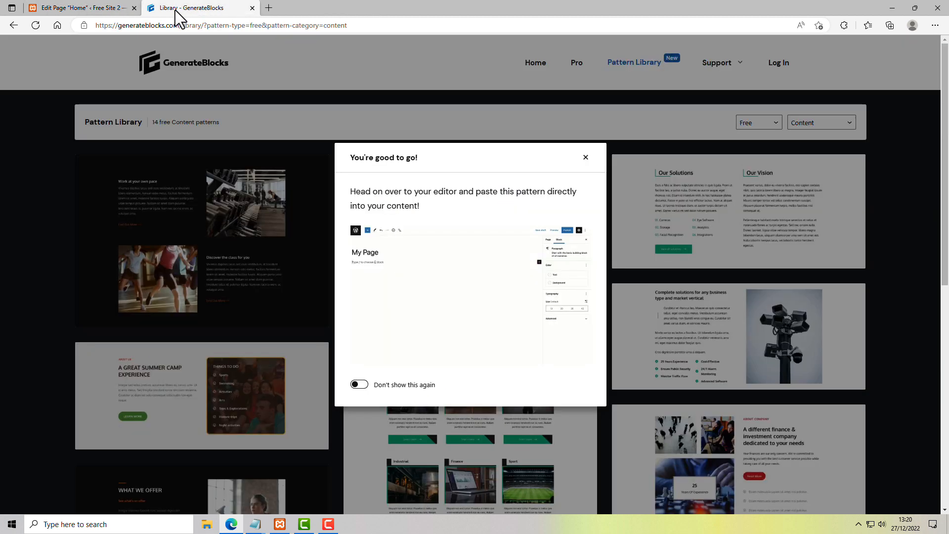
pyautogui.click(585, 157)
pyautogui.scroll(-2, 880, 286)
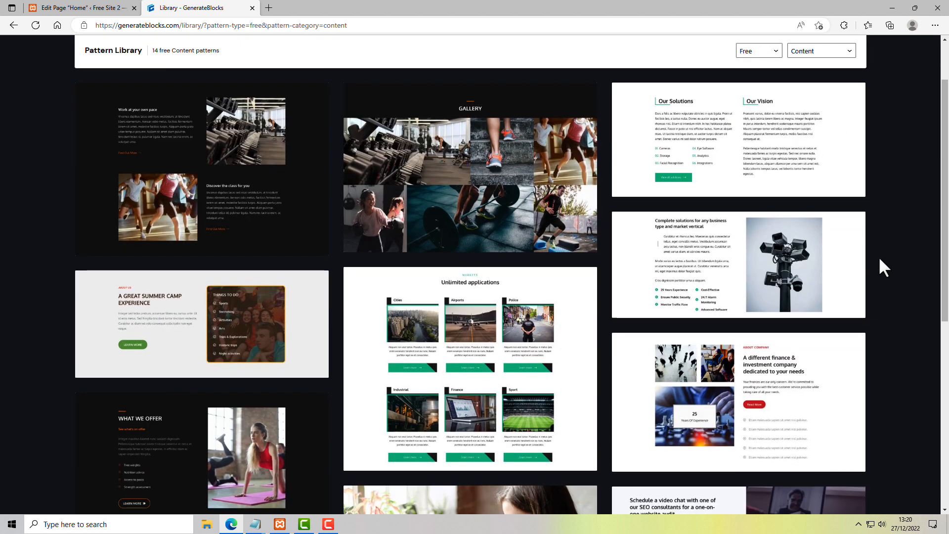
pyautogui.moveTo(779, 257)
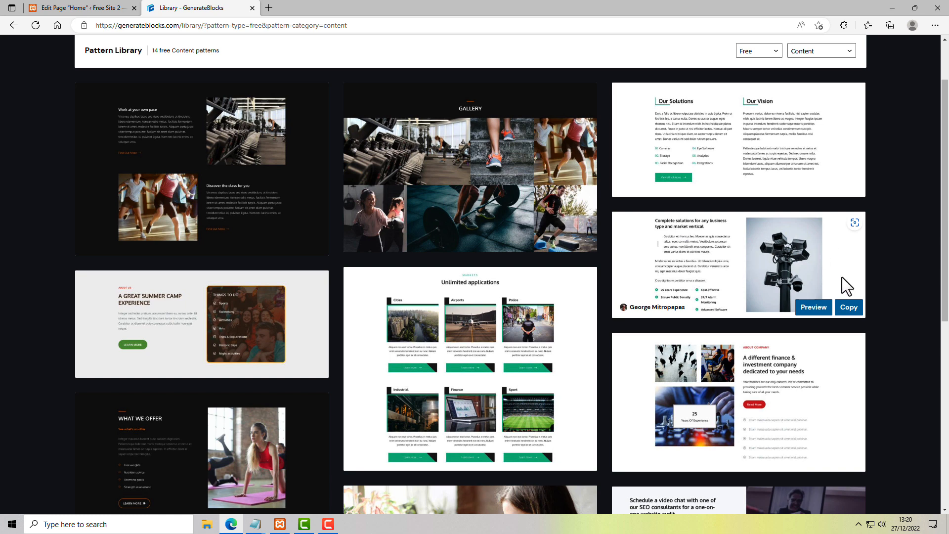
pyautogui.click(849, 308)
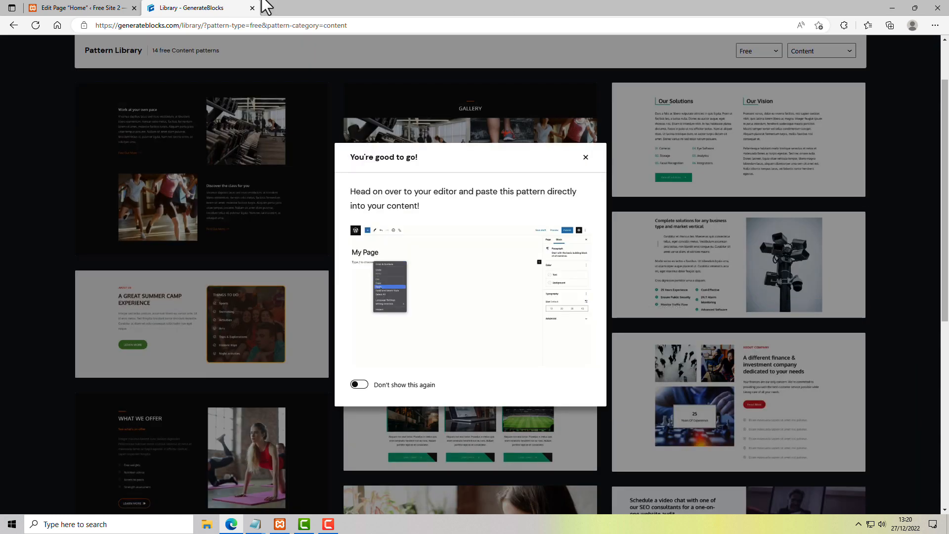
# On the WordPress Home page, insert a block after the headline container, paste the copied Complete solutions pattern and update the page
pyautogui.click(99, 11)
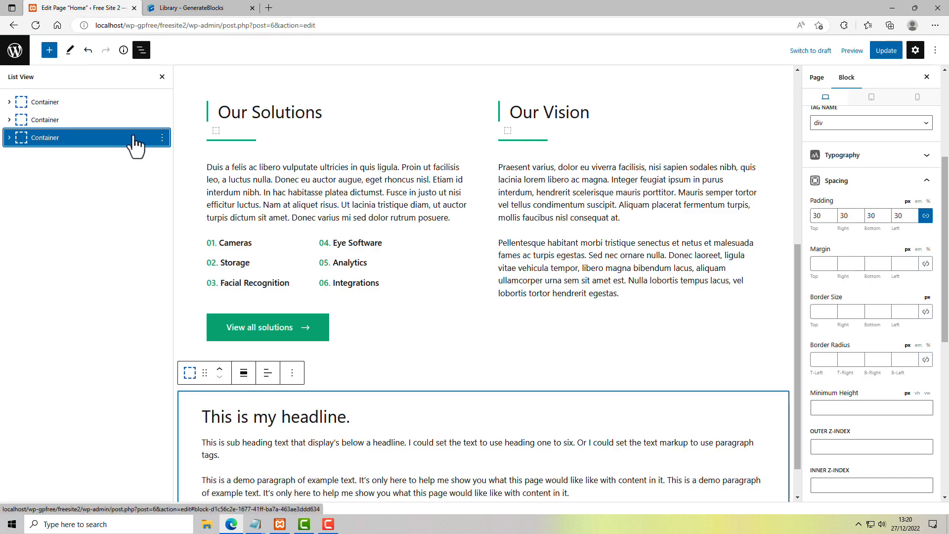
pyautogui.click(162, 138)
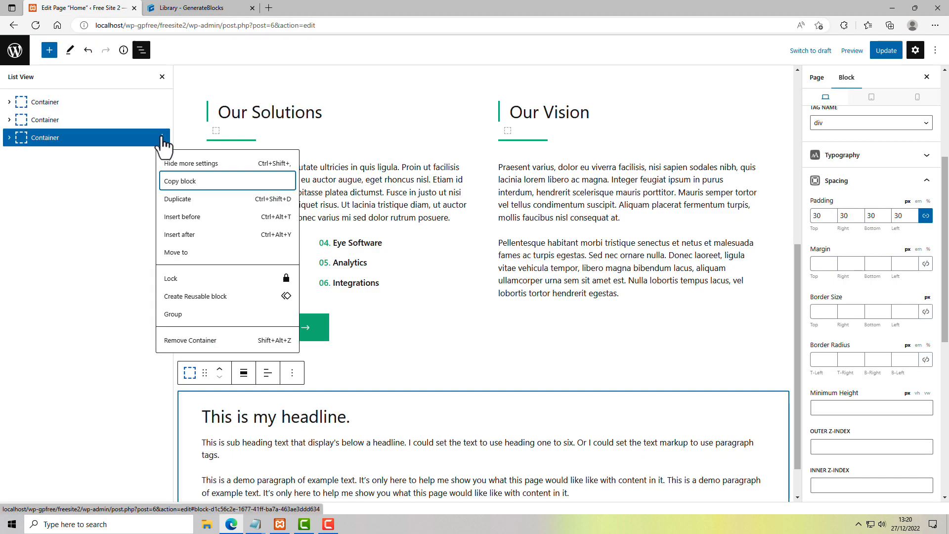
pyautogui.click(181, 234)
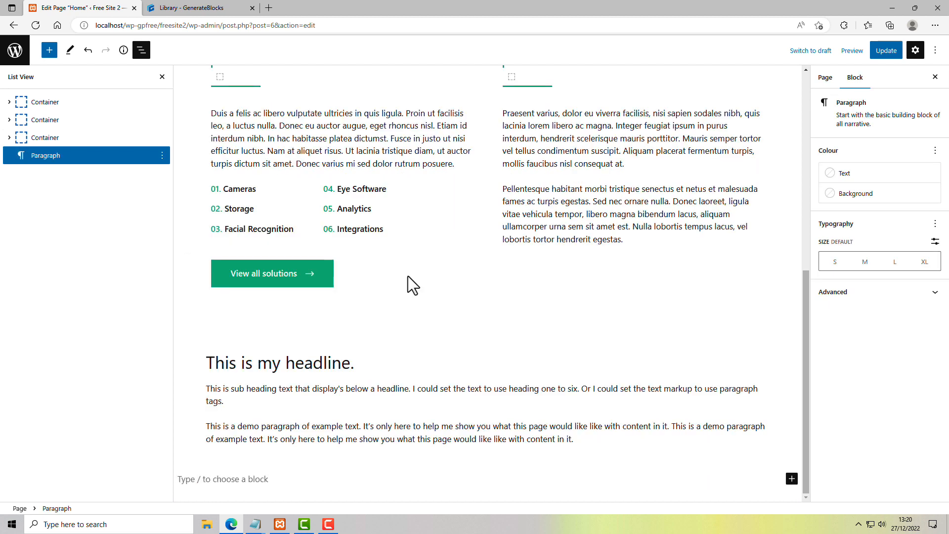
pyautogui.hotkey('ctrl', 'v')
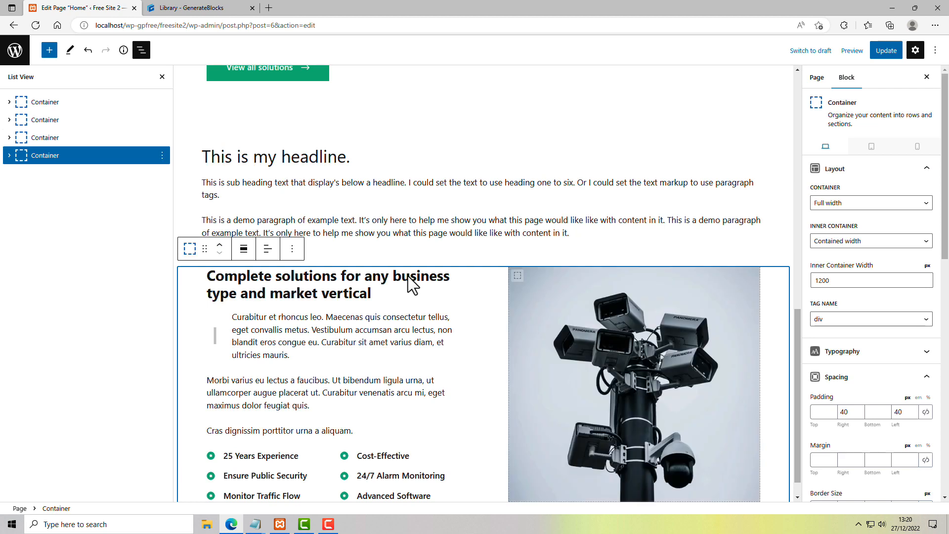
pyautogui.click(888, 52)
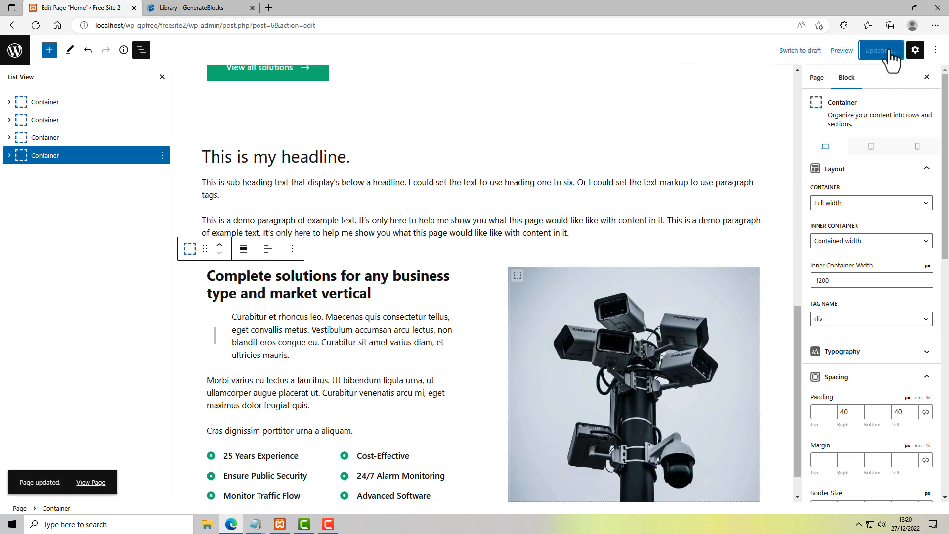
# Return to the GenerateBlocks Pattern Library, filter the free patterns by Footer and copy the dark Company, Courses, Contact and Newsletter footer
pyautogui.click(191, 11)
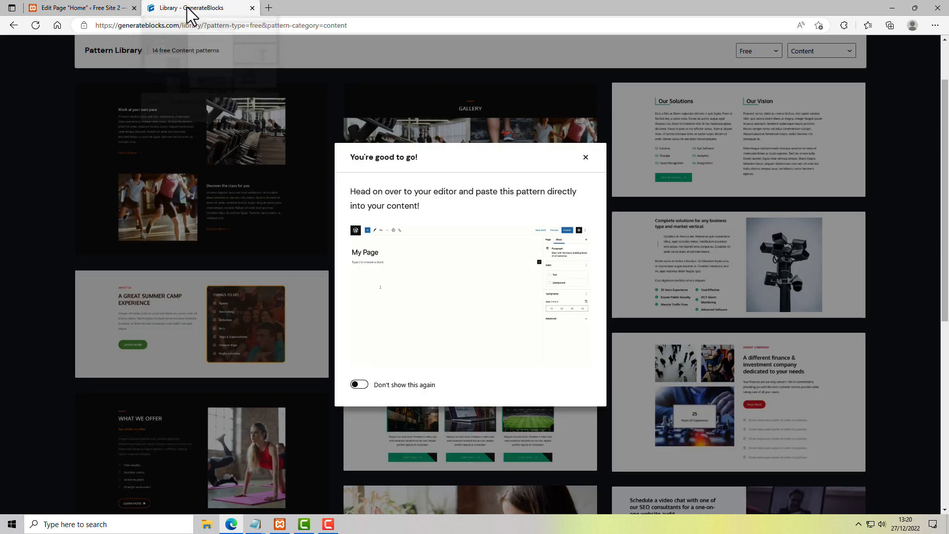
pyautogui.click(586, 157)
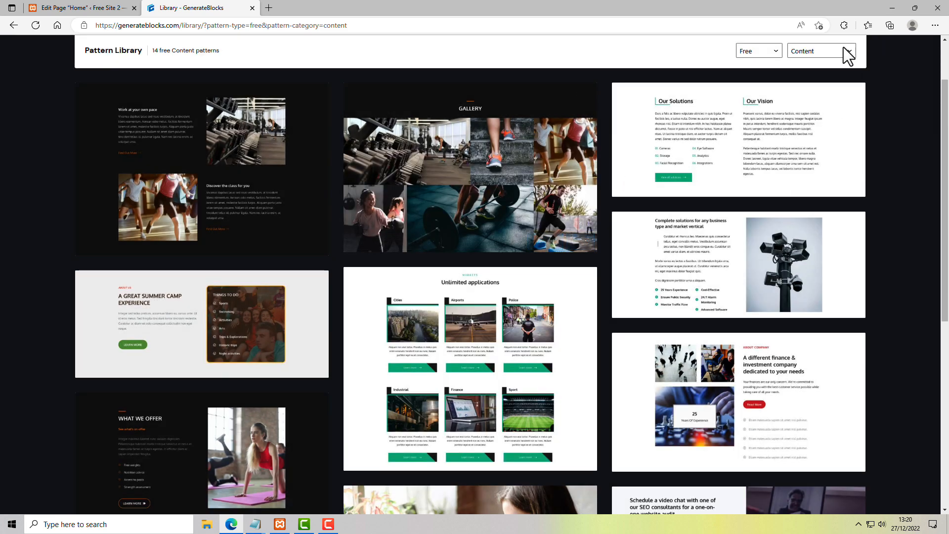
pyautogui.click(801, 51)
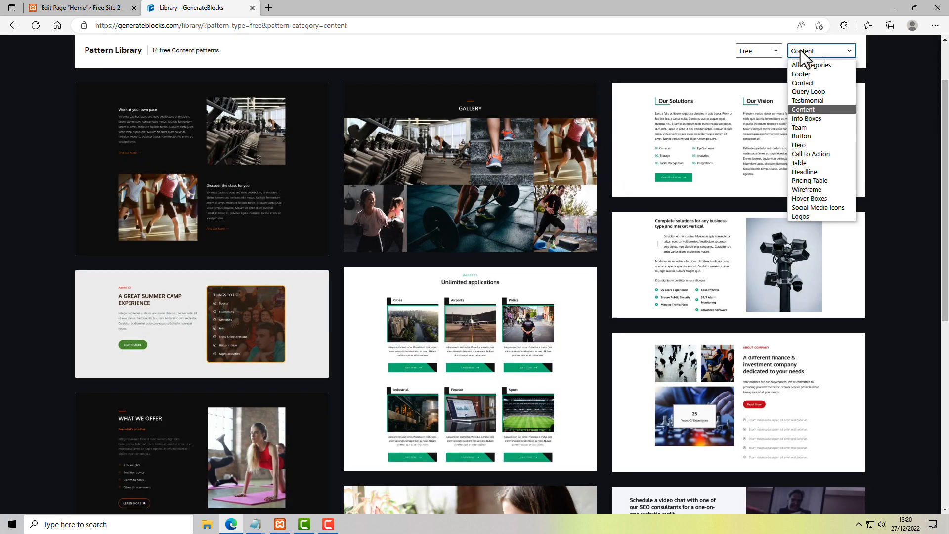
pyautogui.click(811, 75)
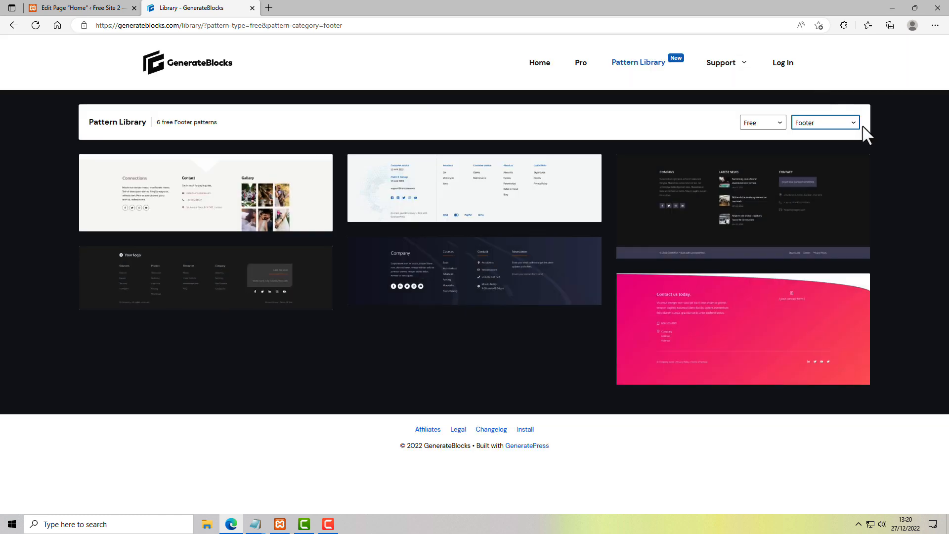
pyautogui.moveTo(434, 267)
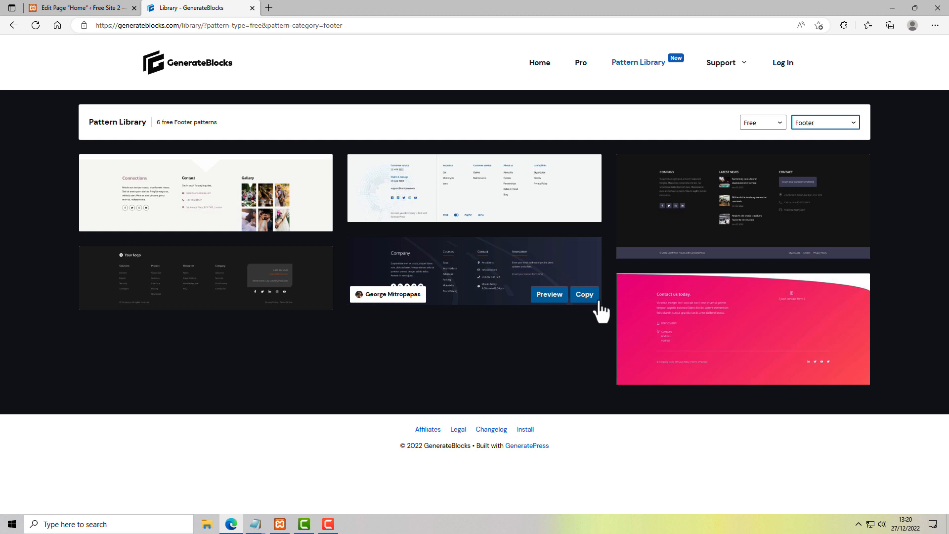
pyautogui.click(585, 297)
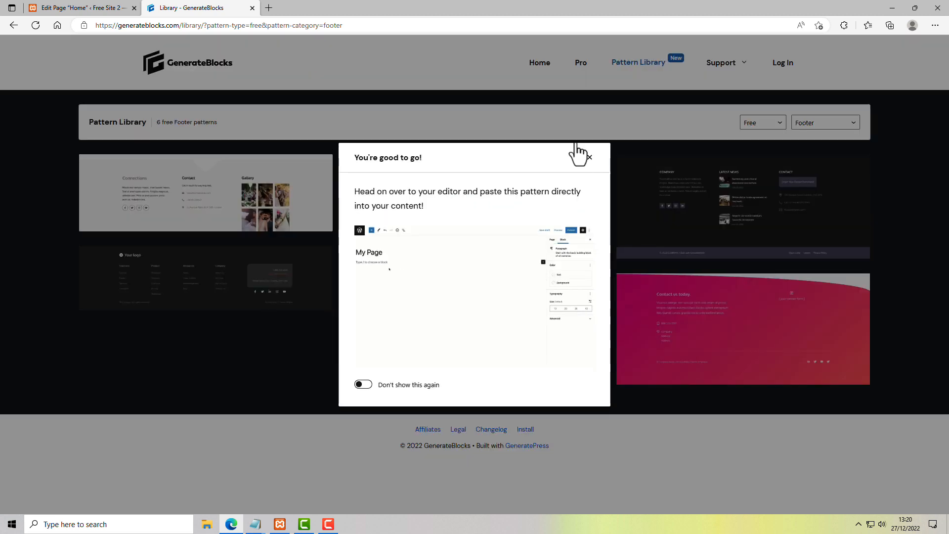
# On the Home page, insert a block after the Complete solutions container, paste the copied footer pattern and remove the leftover empty paragraph
pyautogui.click(89, 9)
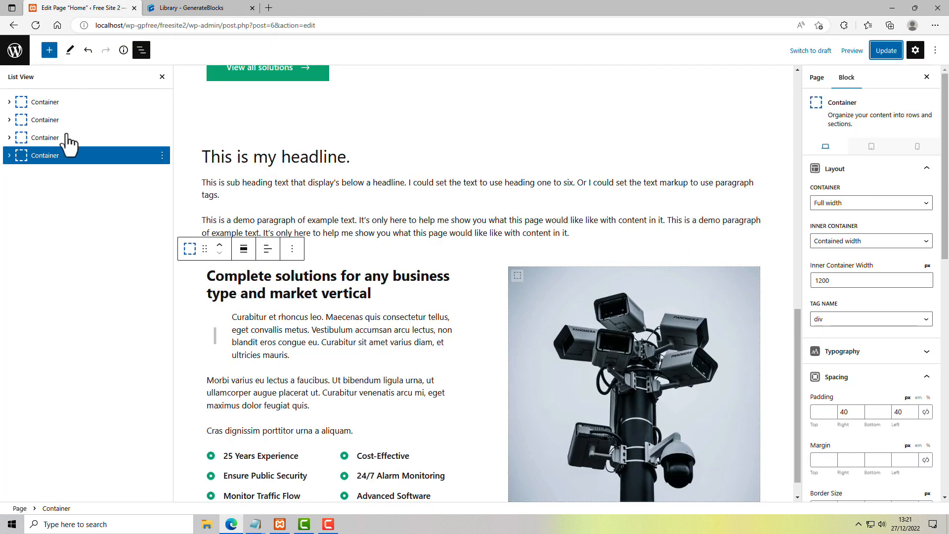
pyautogui.click(162, 156)
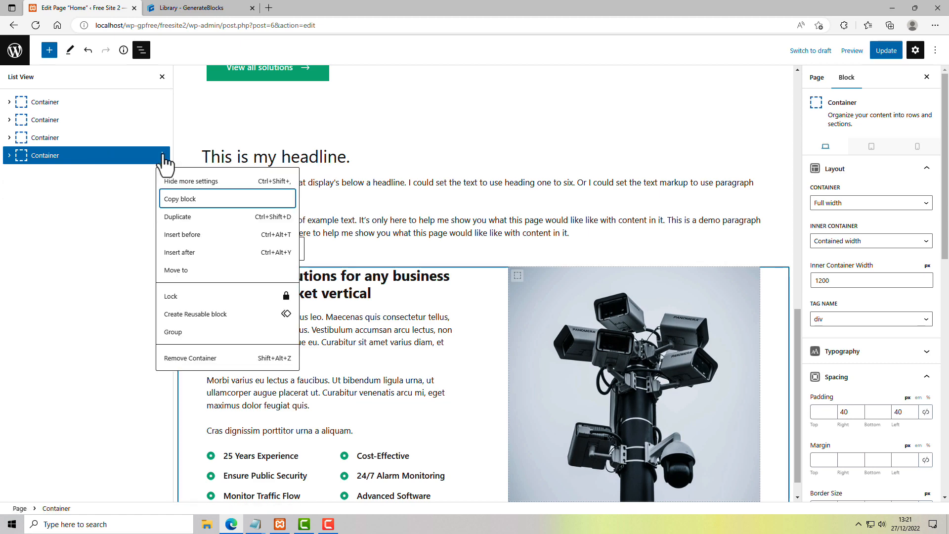
pyautogui.click(193, 253)
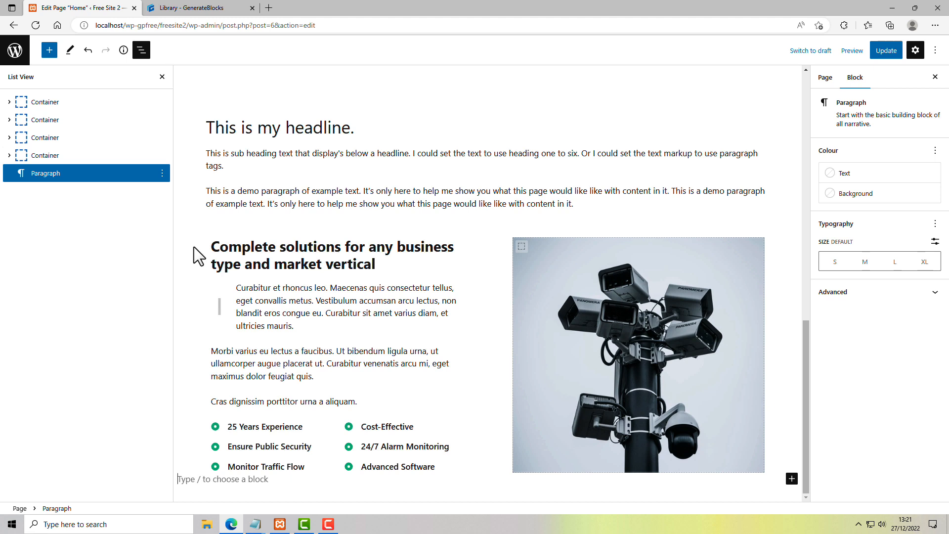
pyautogui.hotkey('ctrl', 'v')
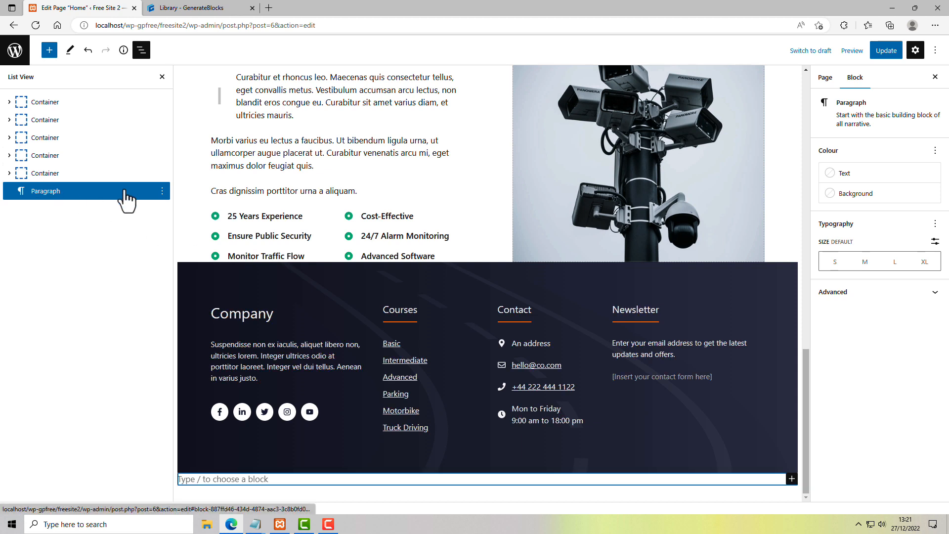
pyautogui.click(162, 191)
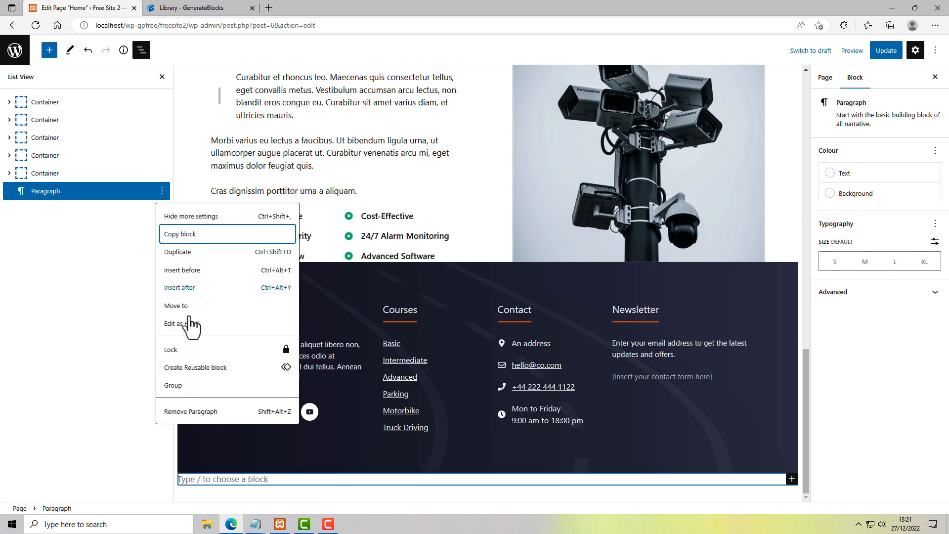
pyautogui.click(181, 409)
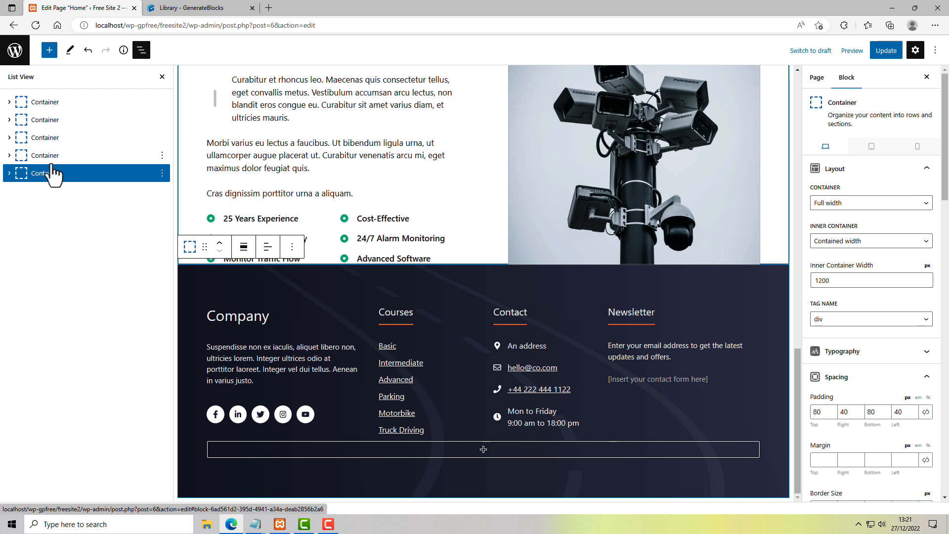
# Set the footer container's top margin to 75 px and update the page
pyautogui.click(54, 184)
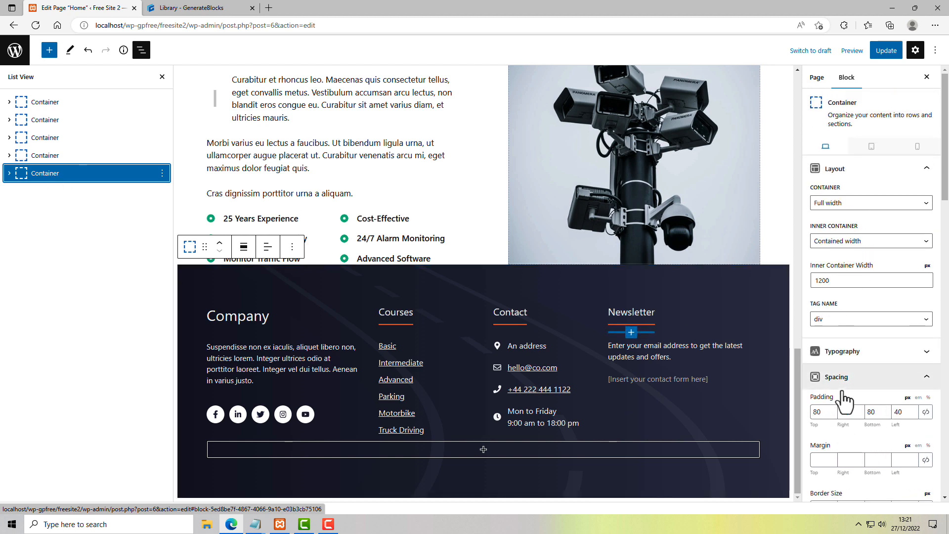
pyautogui.click(824, 463)
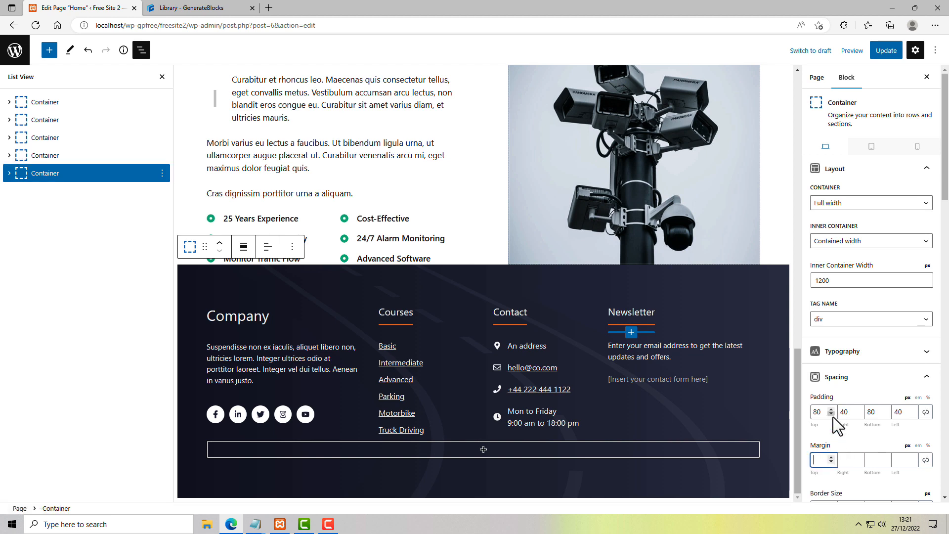
pyautogui.write('75')
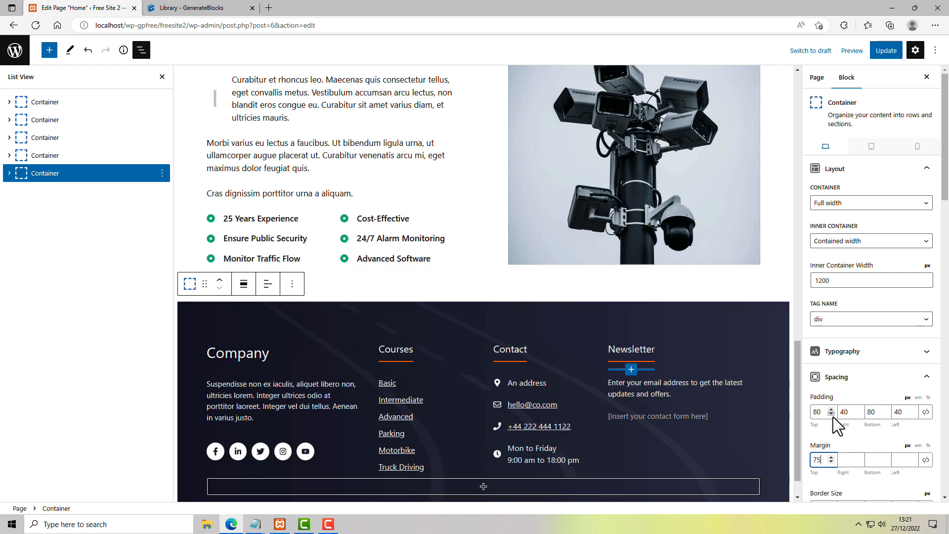
pyautogui.click(890, 52)
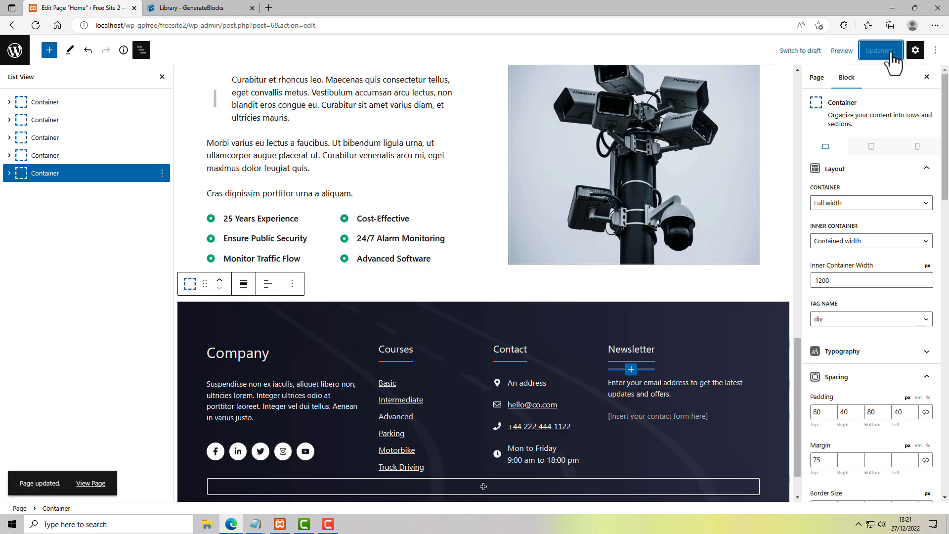
# View the published Home page through its sections and reopen it for editing
pyautogui.click(96, 485)
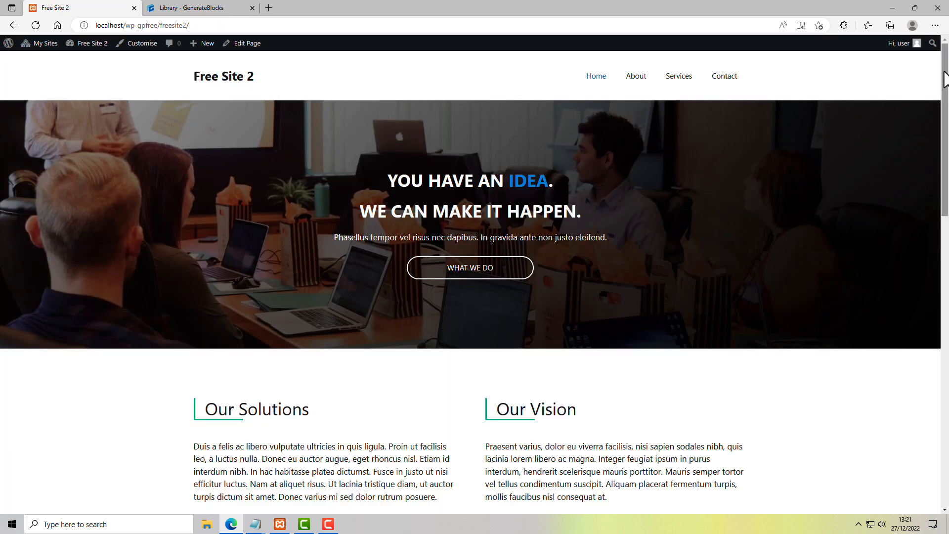
pyautogui.moveTo(946, 73); pyautogui.dragTo(947, 30)
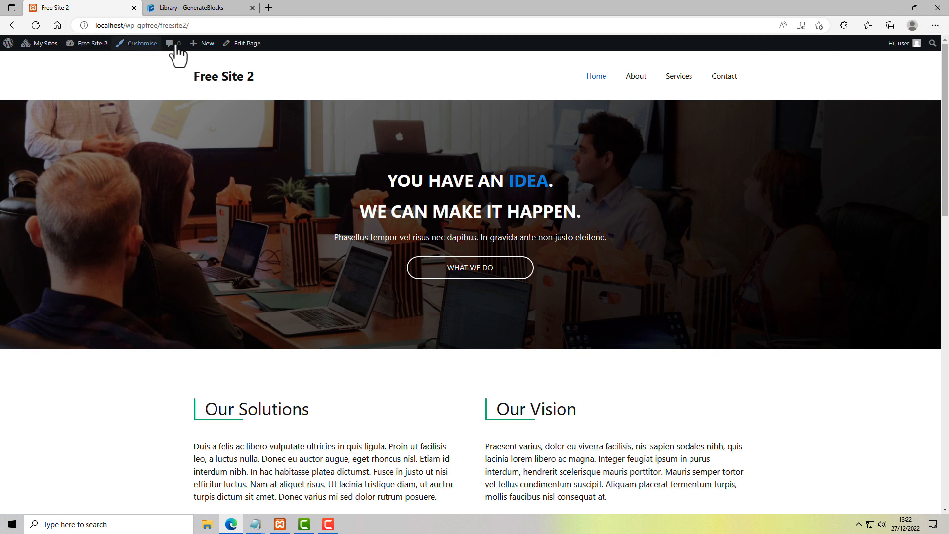
pyautogui.click(247, 44)
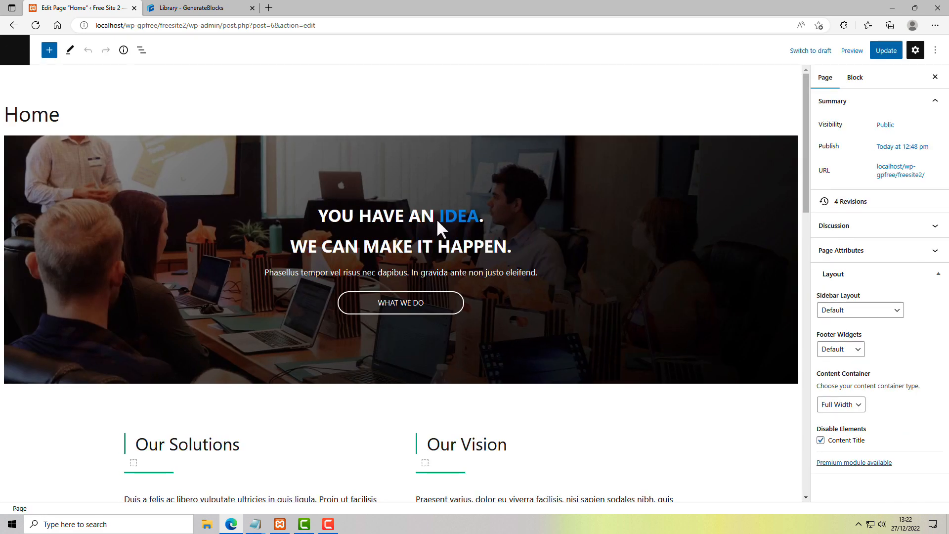
# Examine the inline highlight formatting applied to the word IDEA in the hero headline
pyautogui.click(451, 218)
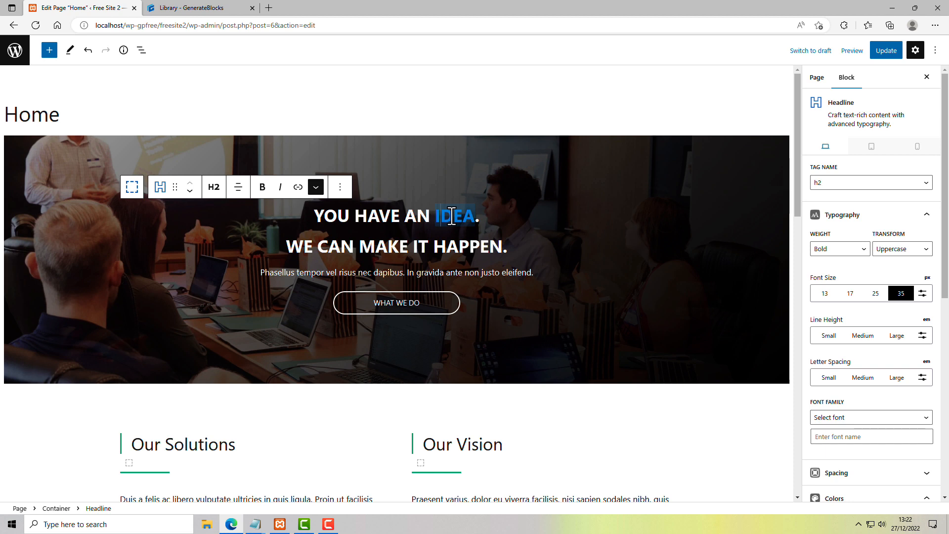
pyautogui.click(315, 187)
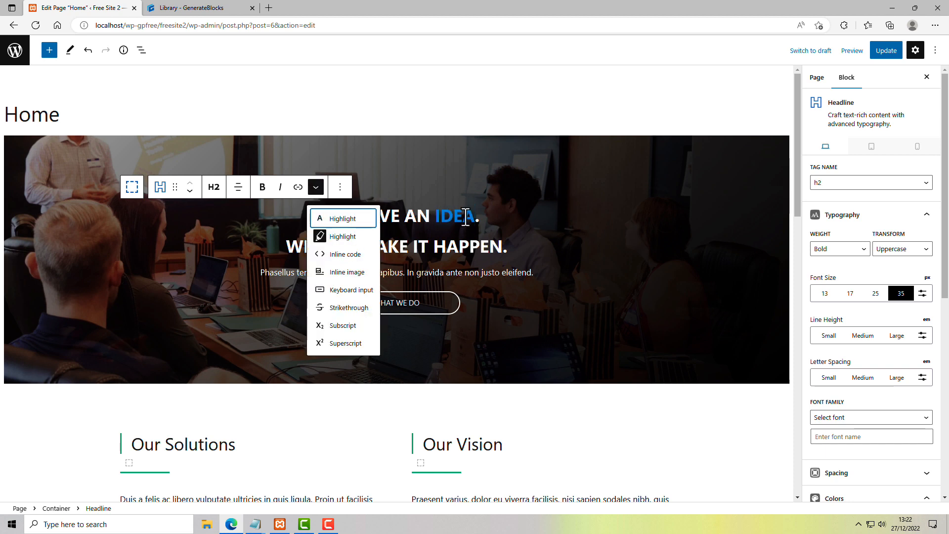
pyautogui.click(341, 238)
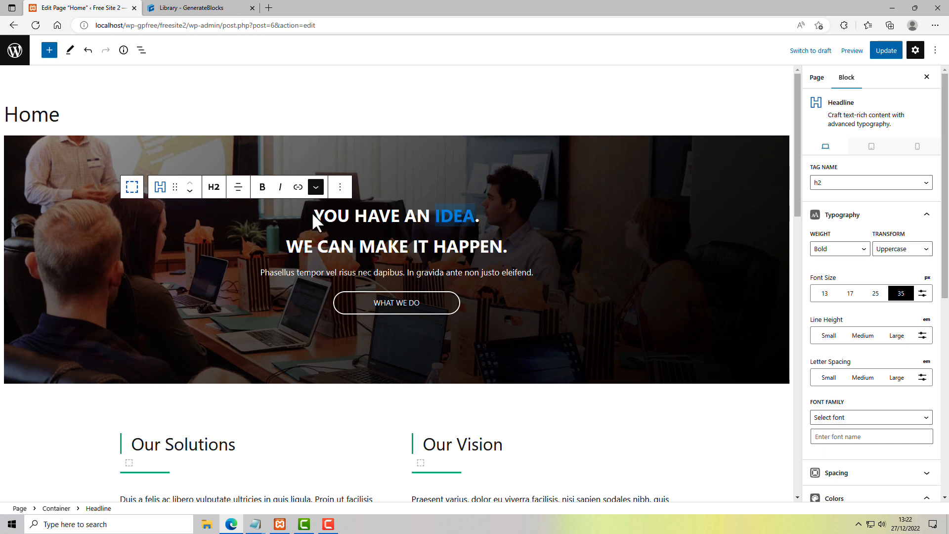
# Replace the hero headline "YOU HAVE AN IDEA." with "THIS IS MY REPLACEMENT HEADLINE."
pyautogui.click(441, 216)
pyautogui.moveTo(481, 217); pyautogui.dragTo(312, 218)
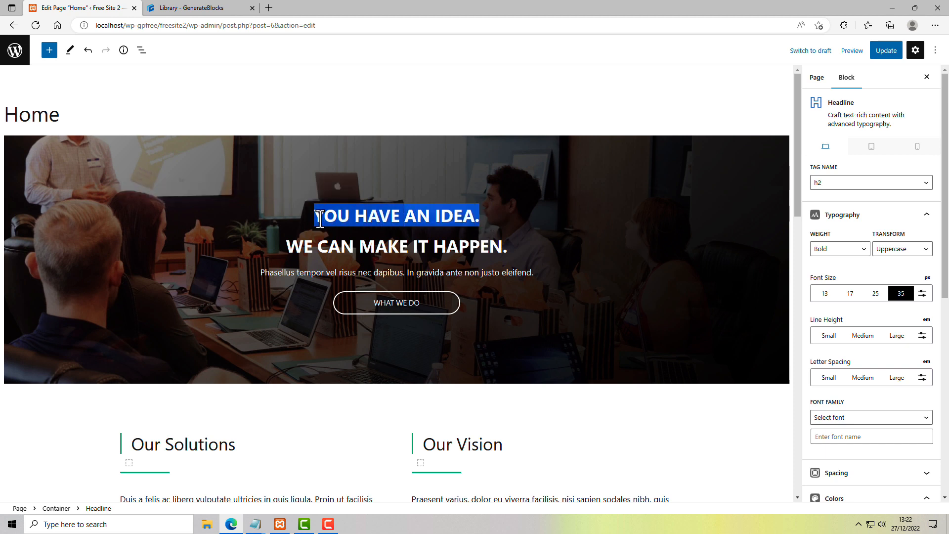
pyautogui.write('TH')
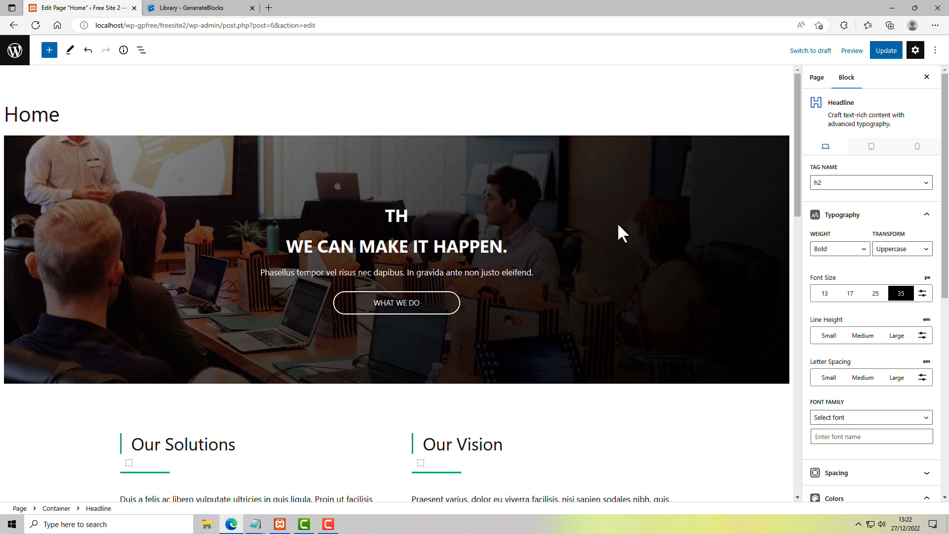
pyautogui.write('IS IS ')
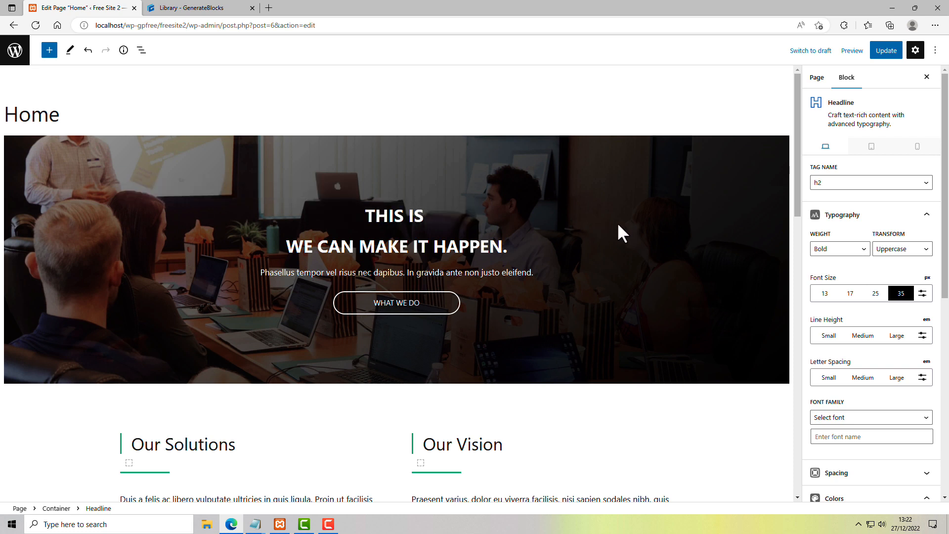
pyautogui.write('MY RE')
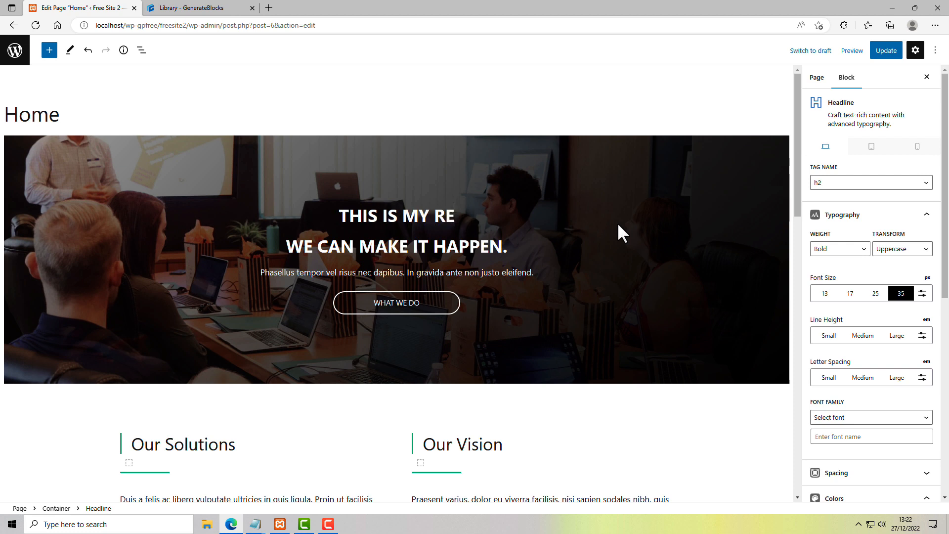
pyautogui.write('PLACEMENT')
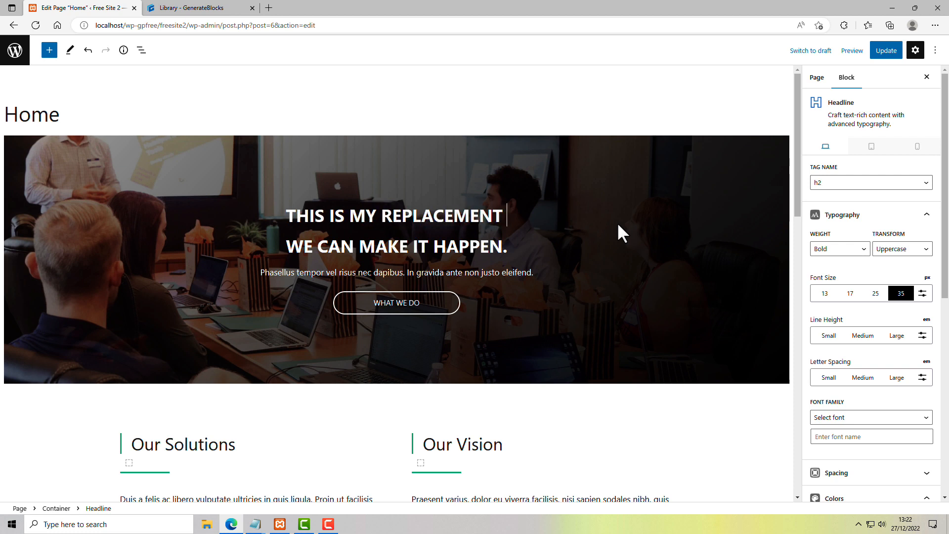
pyautogui.write(' HEADLINE.')
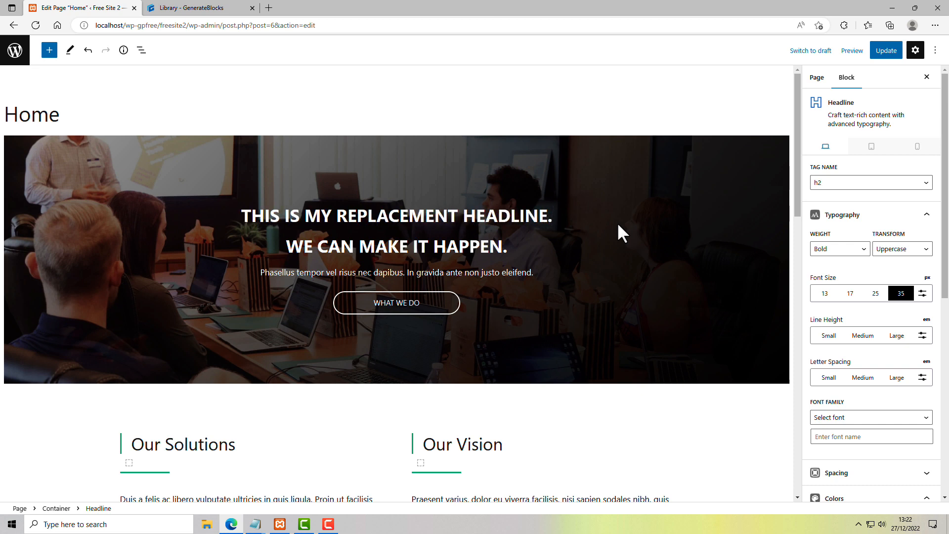
# Apply the inline Highlight format to the word REPLACEMENT in the hero headline
pyautogui.doubleClick(380, 218)
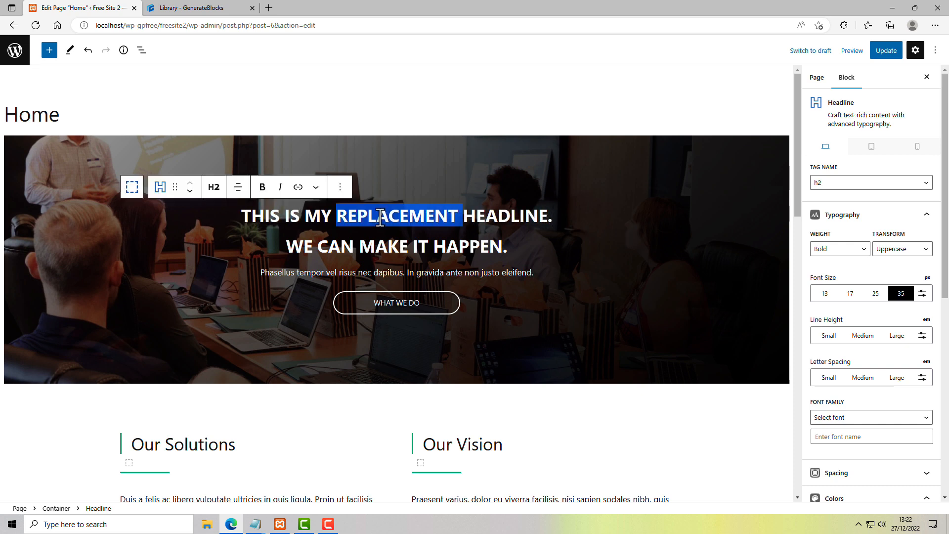
pyautogui.click(398, 217)
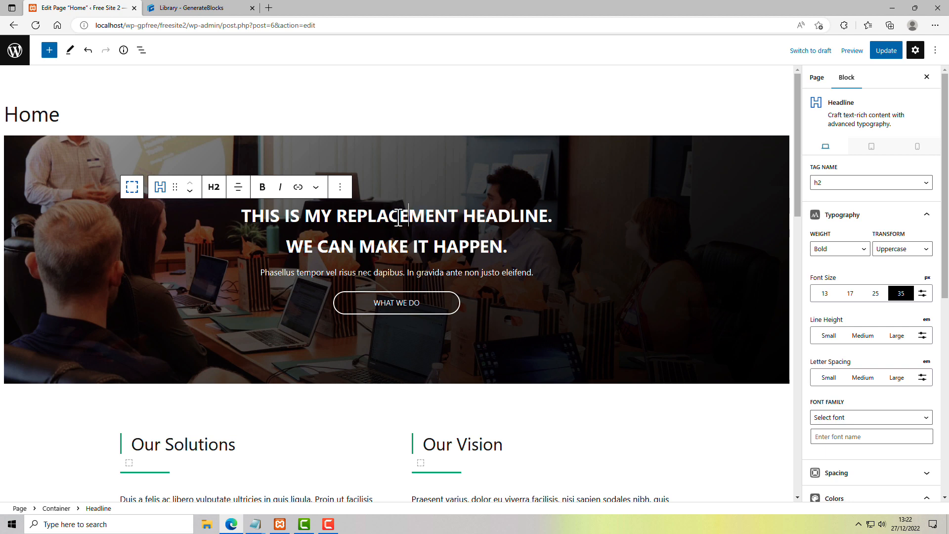
pyautogui.moveTo(338, 216); pyautogui.dragTo(456, 219)
pyautogui.click(321, 188)
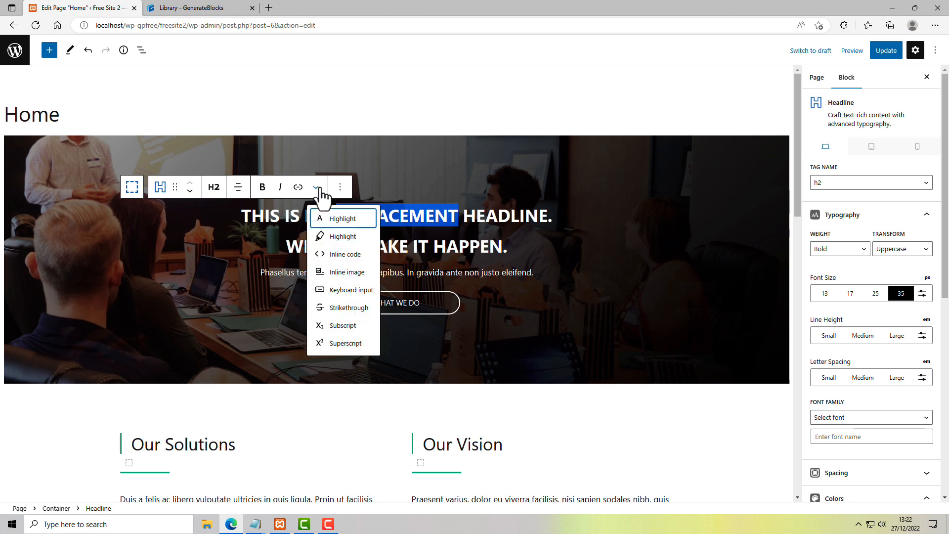
pyautogui.click(334, 236)
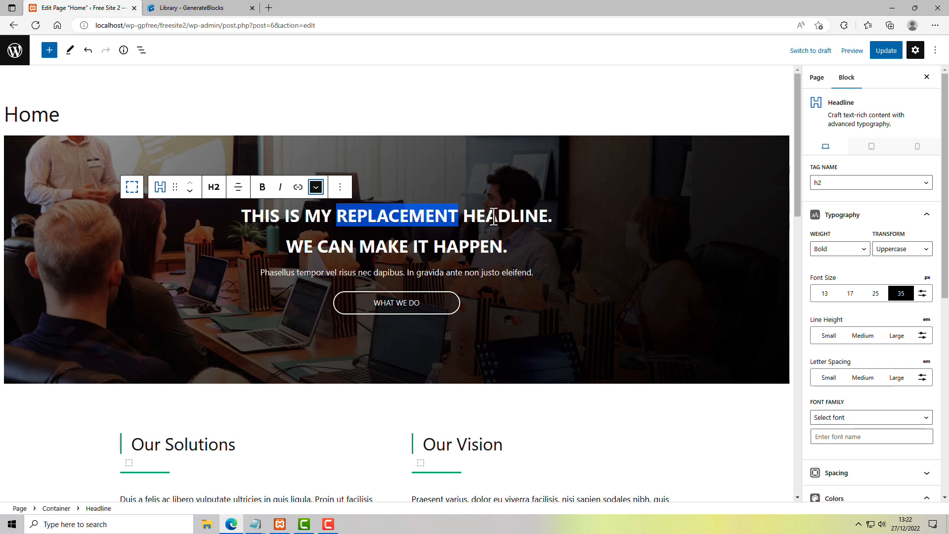
pyautogui.click(496, 219)
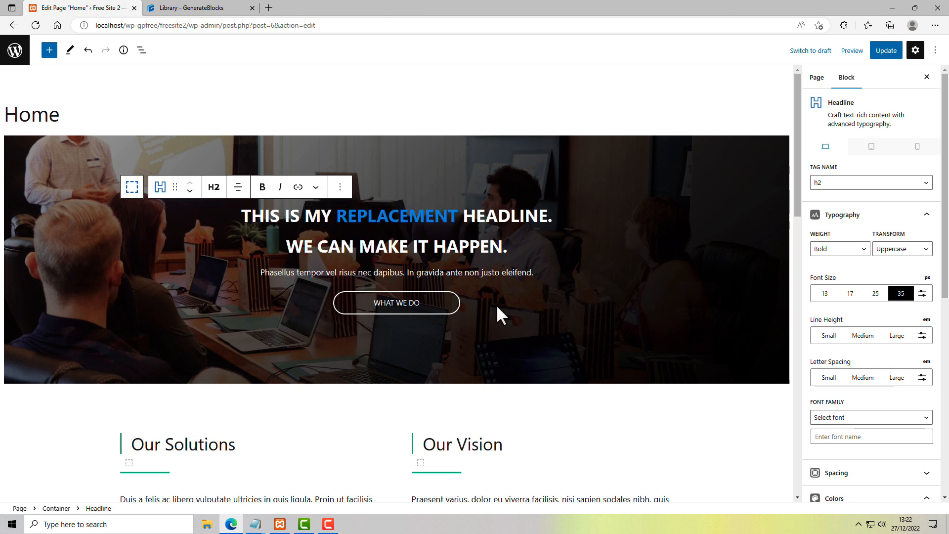
# Check the link settings of the hero section's WHAT WE DO button
pyautogui.click(396, 304)
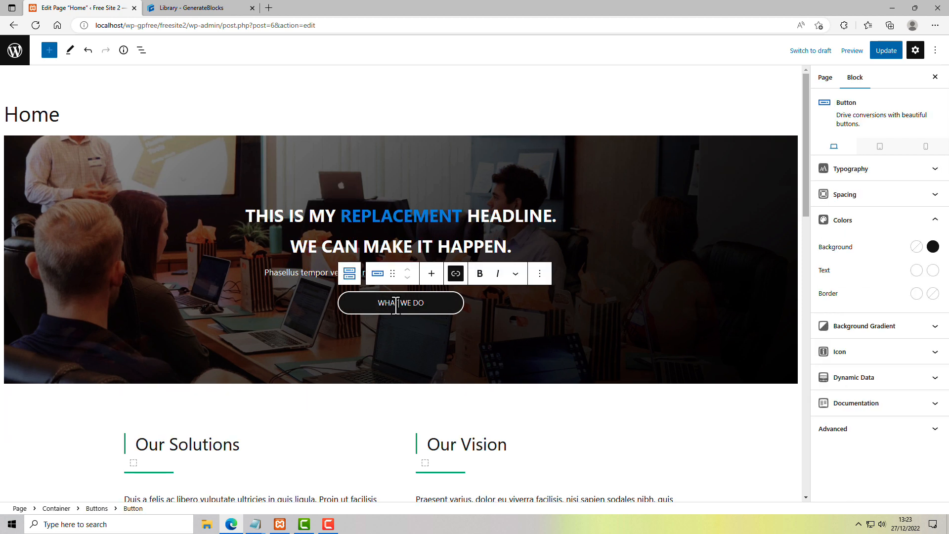
pyautogui.click(456, 274)
pyautogui.click(456, 275)
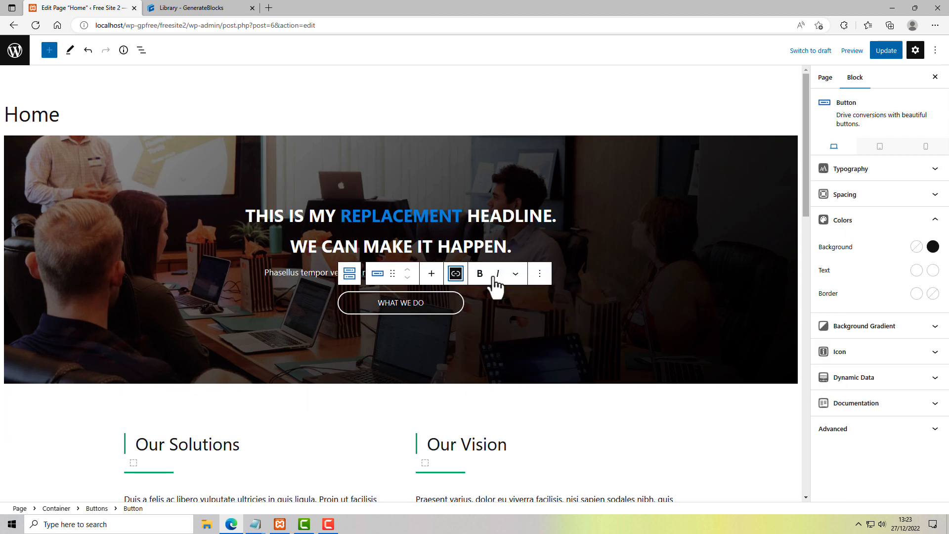
# Look over the page's pasted sections from the hero down to the footer, checking that their text is editable
pyautogui.click(578, 272)
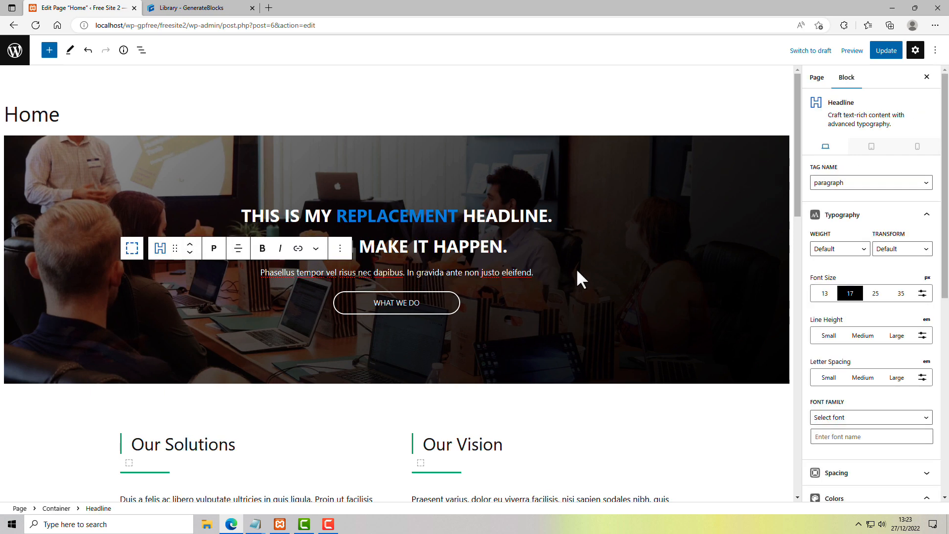
pyautogui.scroll(-5, 577, 264)
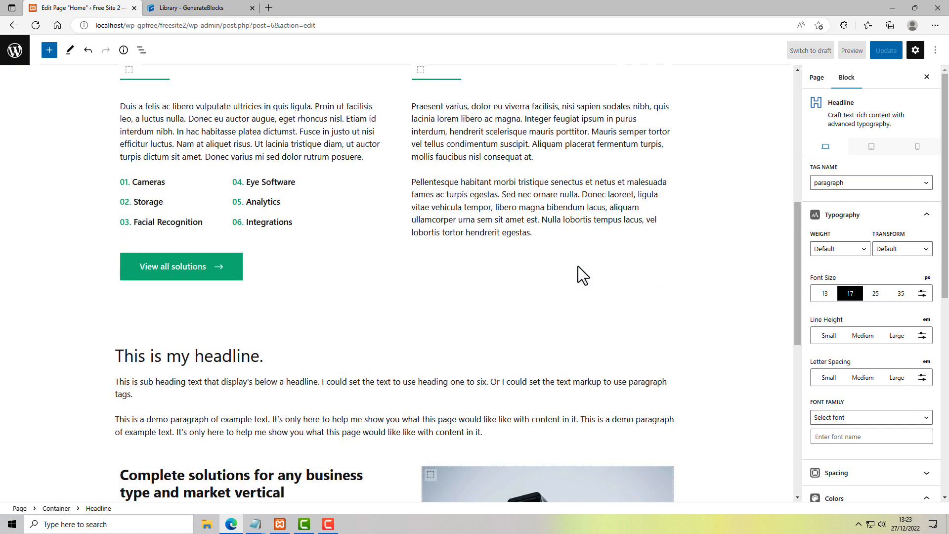
pyautogui.scroll(1, 577, 267)
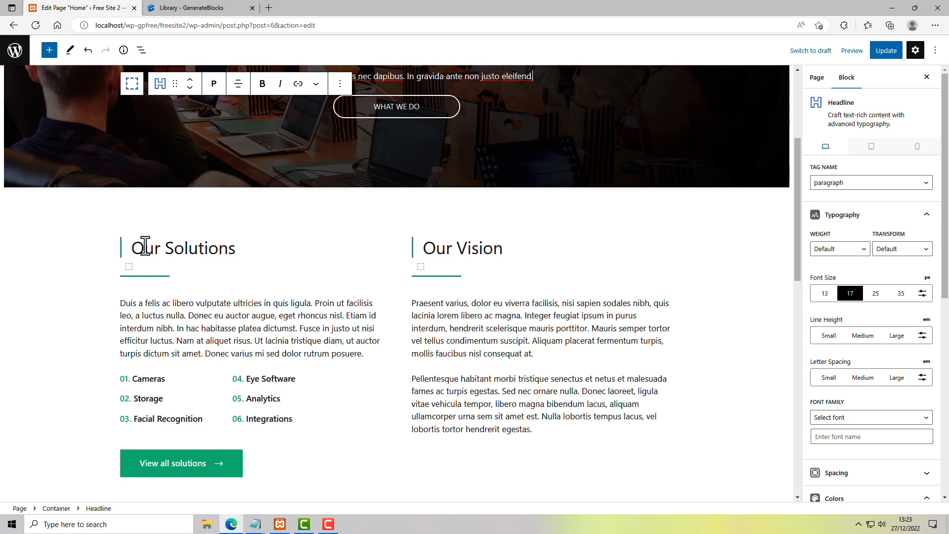
pyautogui.moveTo(137, 248); pyautogui.dragTo(240, 250)
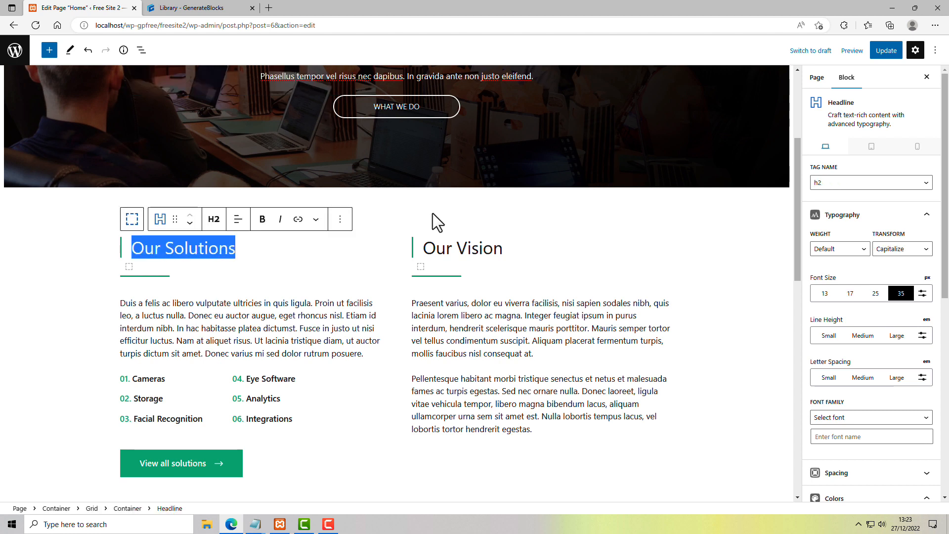
pyautogui.scroll(1, 457, 300)
pyautogui.scroll(-6, 457, 300)
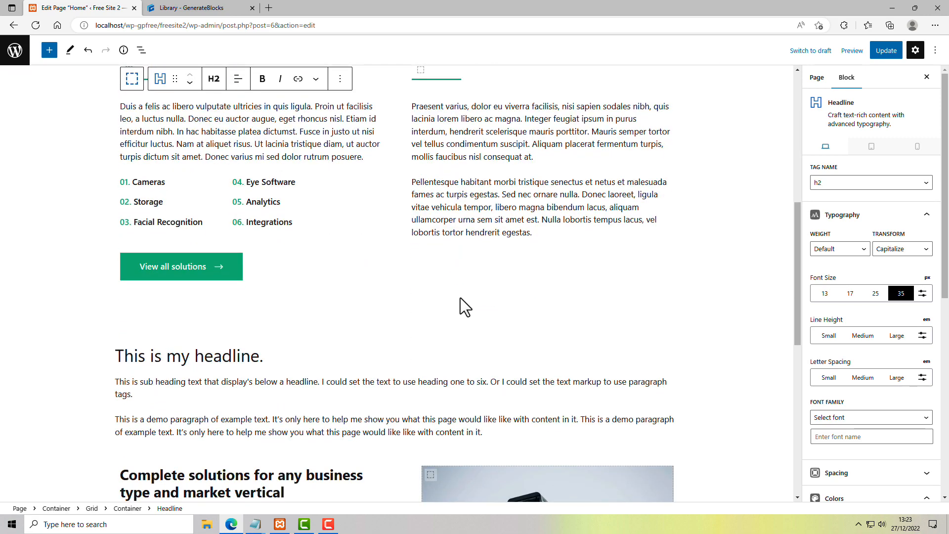
pyautogui.click(461, 298)
pyautogui.scroll(-5, 461, 299)
pyautogui.scroll(-2, 461, 300)
pyautogui.scroll(1, 461, 299)
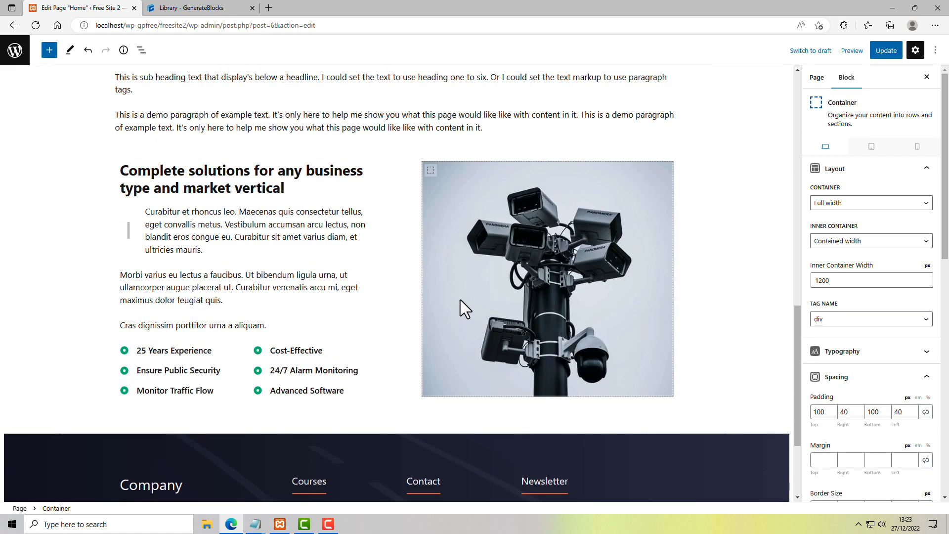
pyautogui.scroll(-1, 461, 300)
pyautogui.scroll(-1, 461, 300)
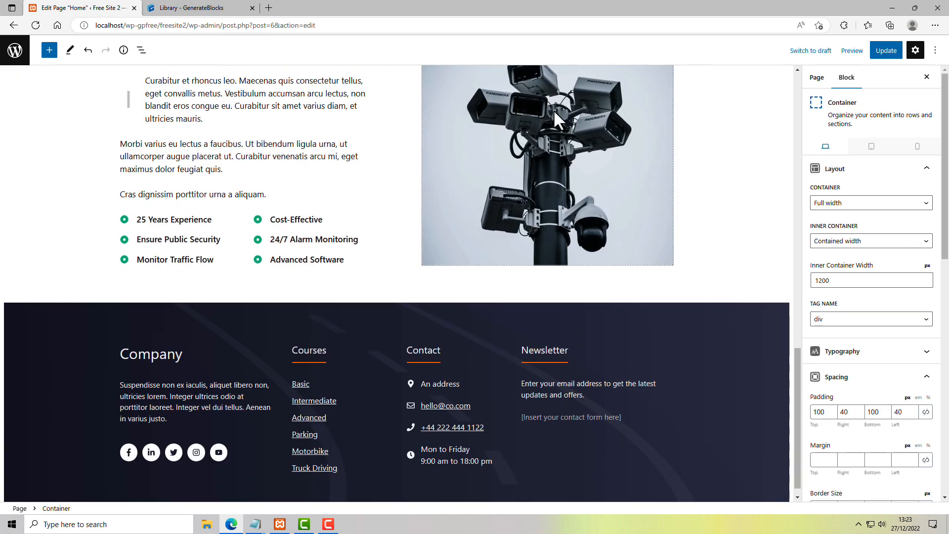
# Inspect the background image settings of the security camera picture container and check the upload option for a replacement image
pyautogui.click(554, 109)
pyautogui.scroll(3, 687, 196)
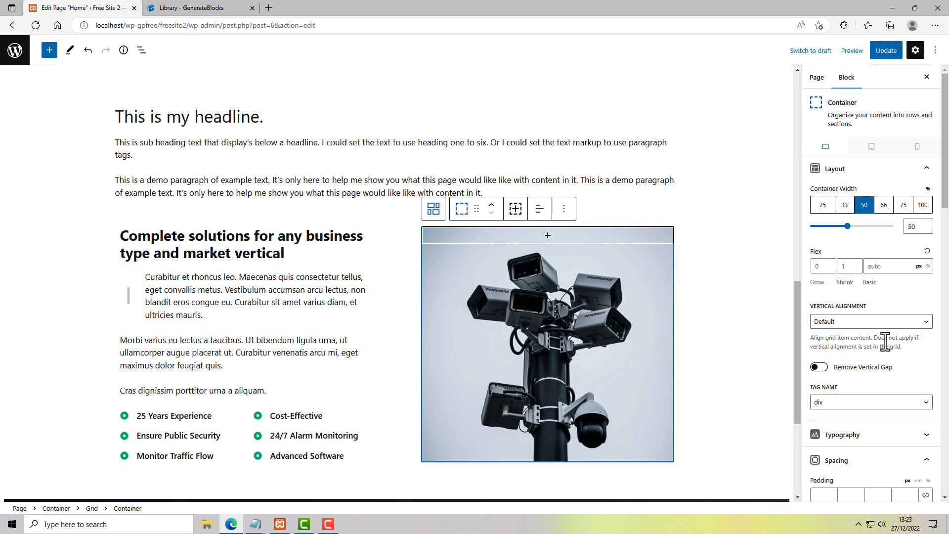
pyautogui.scroll(-10, 888, 340)
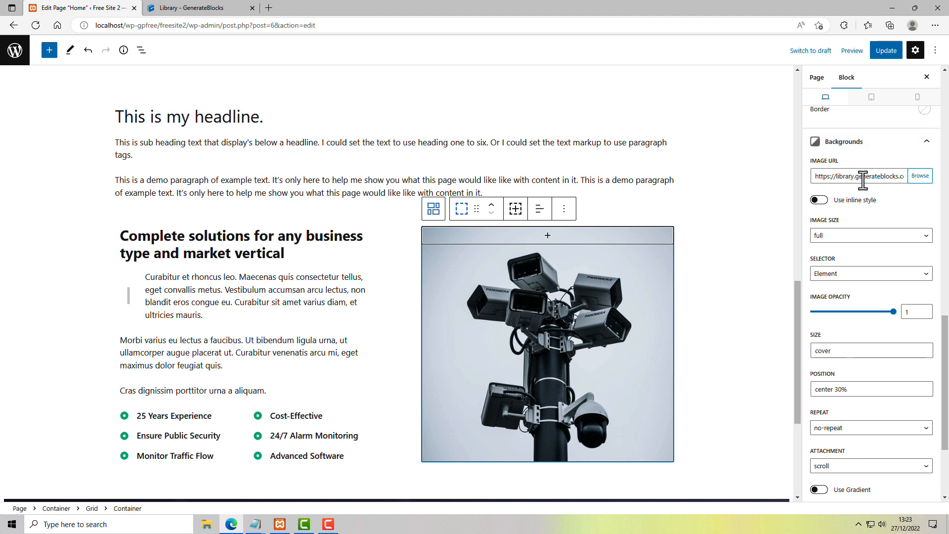
pyautogui.click(921, 176)
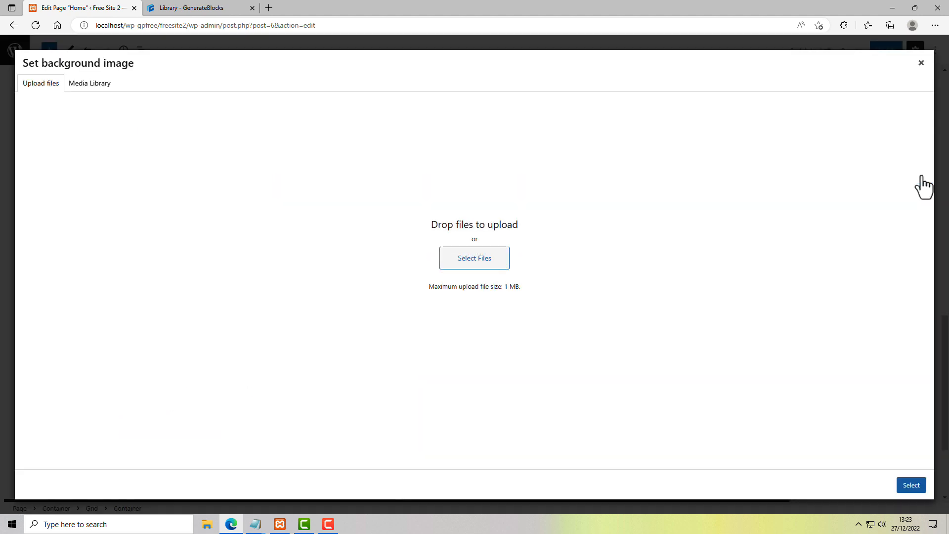
pyautogui.click(921, 63)
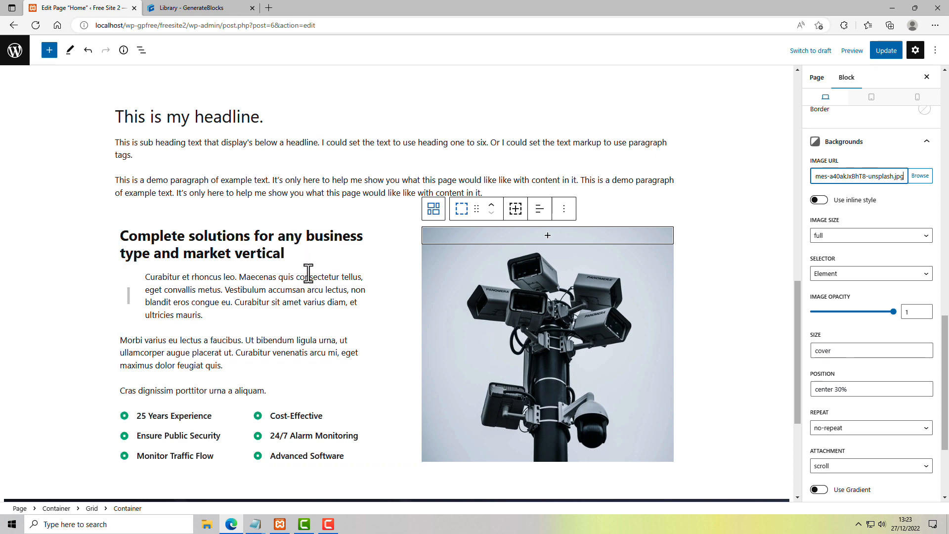
# Change the border colour of the small divider container under the Our Vision heading to the blue accent colour
pyautogui.scroll(8, 308, 274)
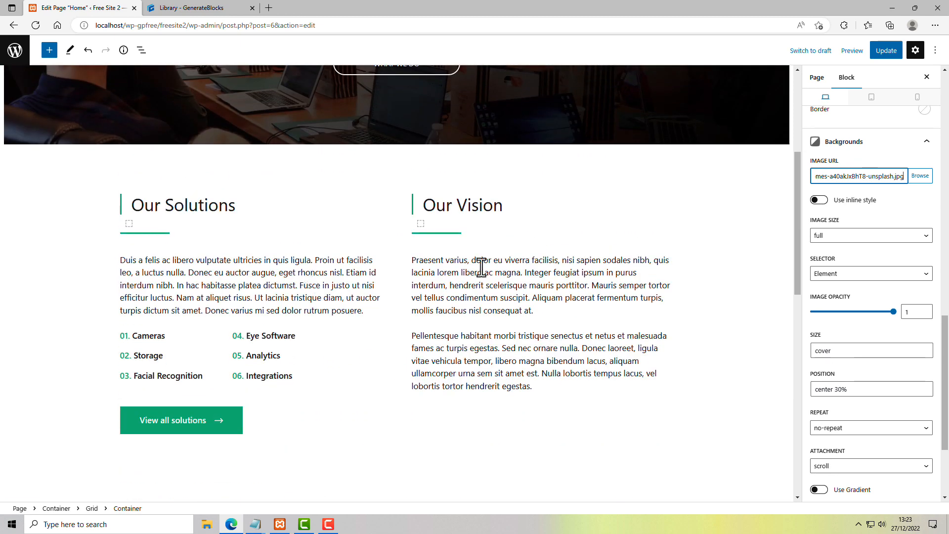
pyautogui.click(463, 209)
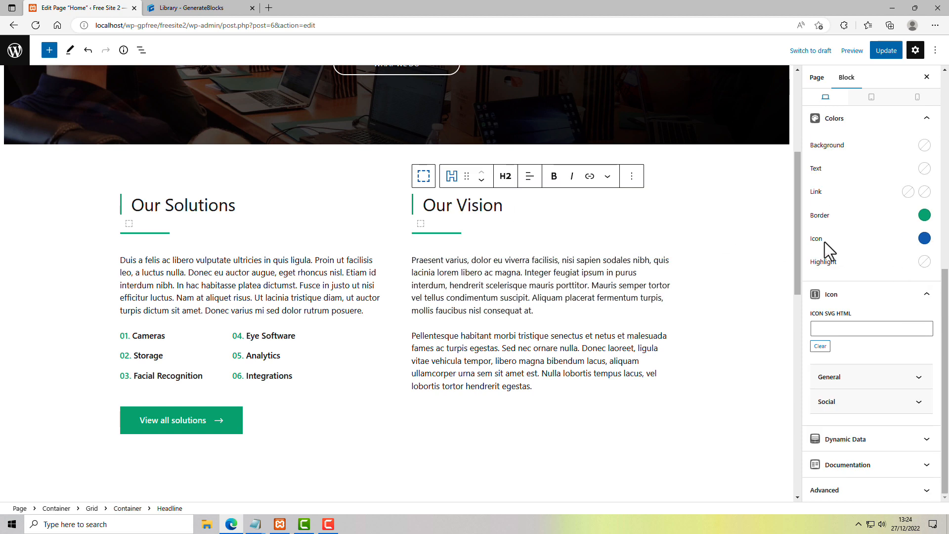
pyautogui.click(462, 232)
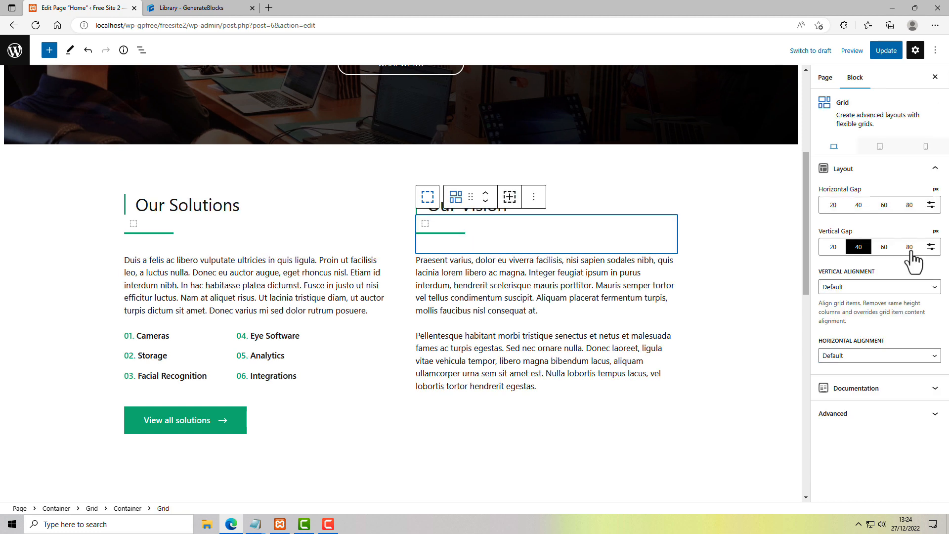
pyautogui.click(142, 50)
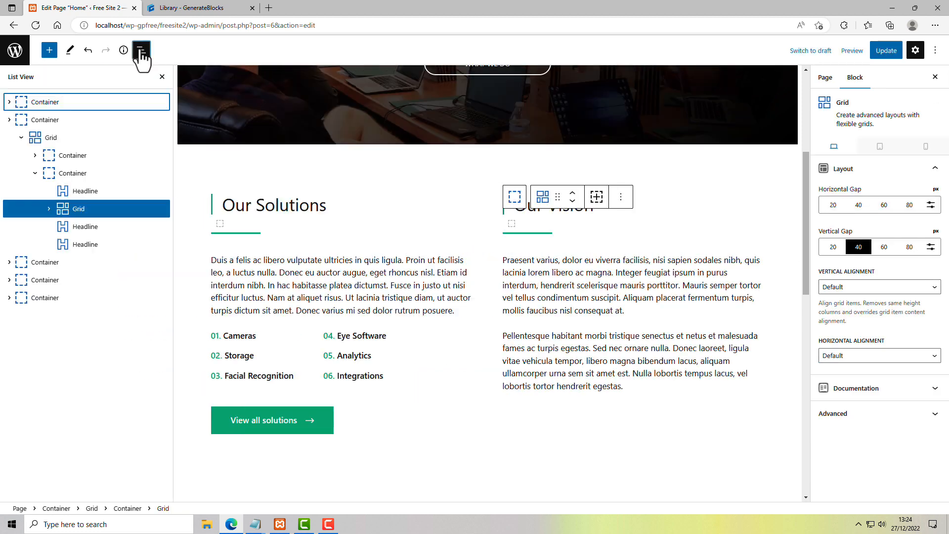
pyautogui.click(48, 209)
pyautogui.click(79, 233)
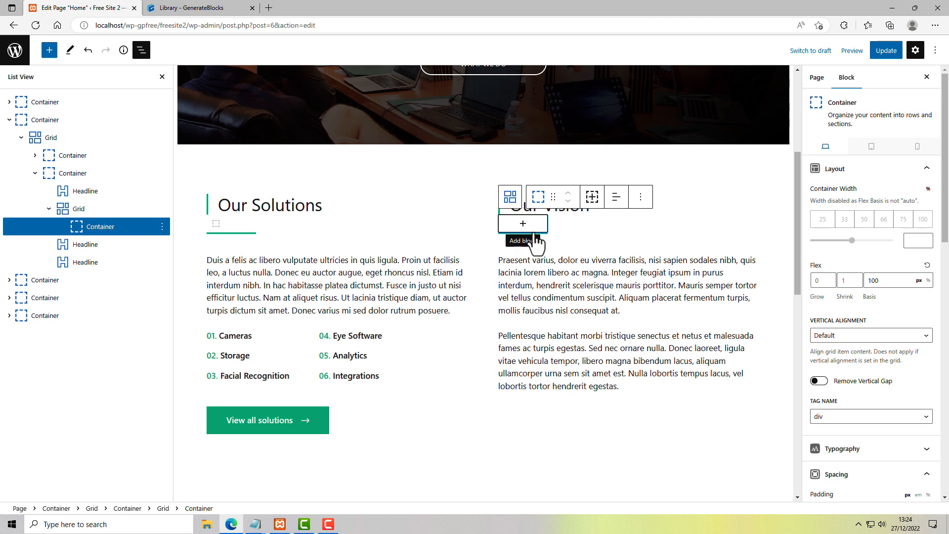
pyautogui.scroll(-15, 888, 292)
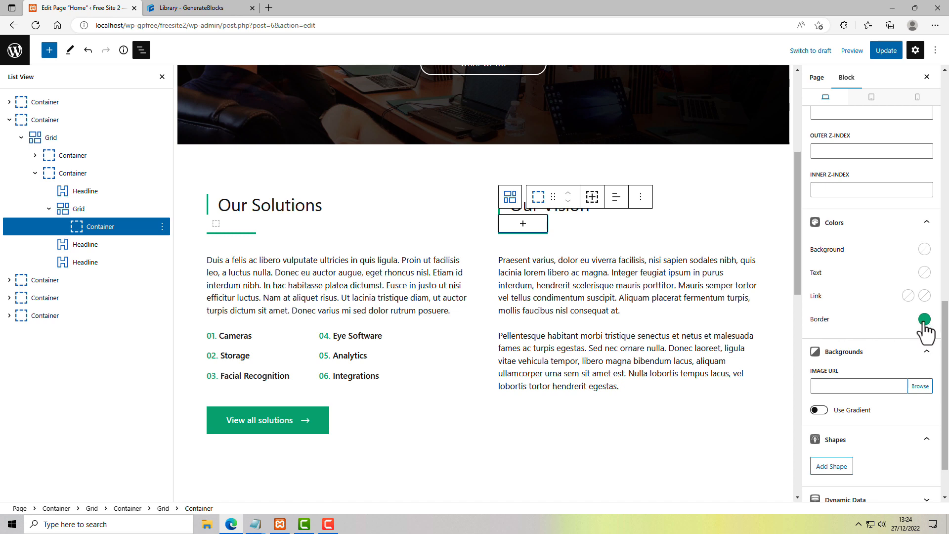
pyautogui.click(924, 319)
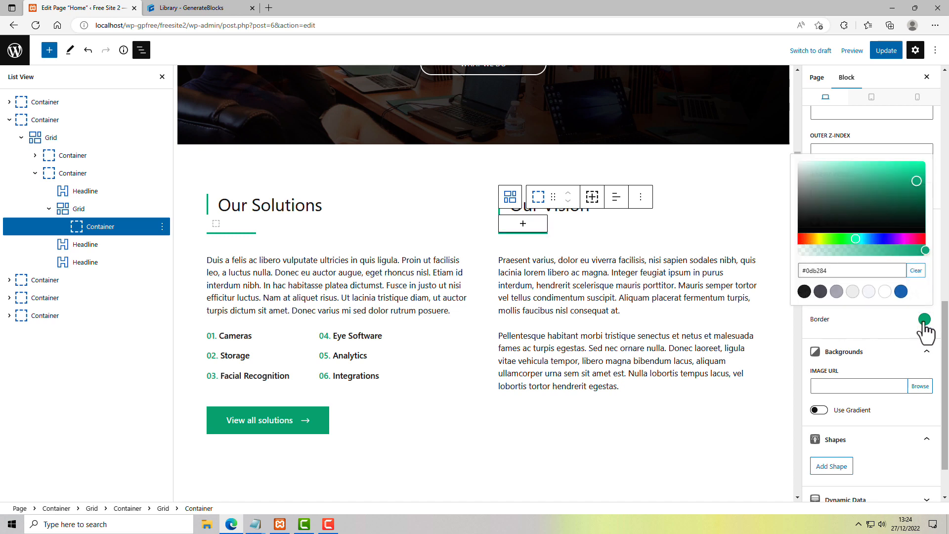
pyautogui.click(900, 291)
pyautogui.click(662, 280)
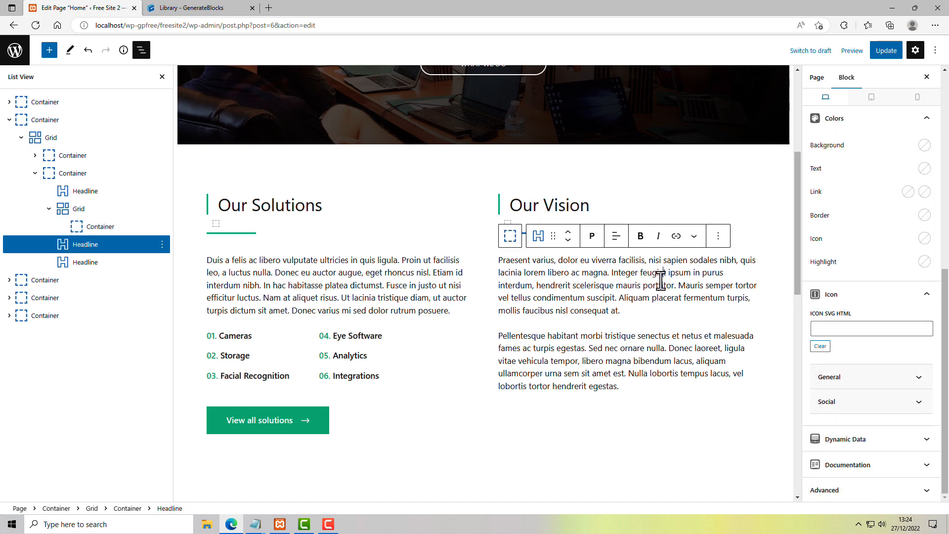
pyautogui.click(303, 271)
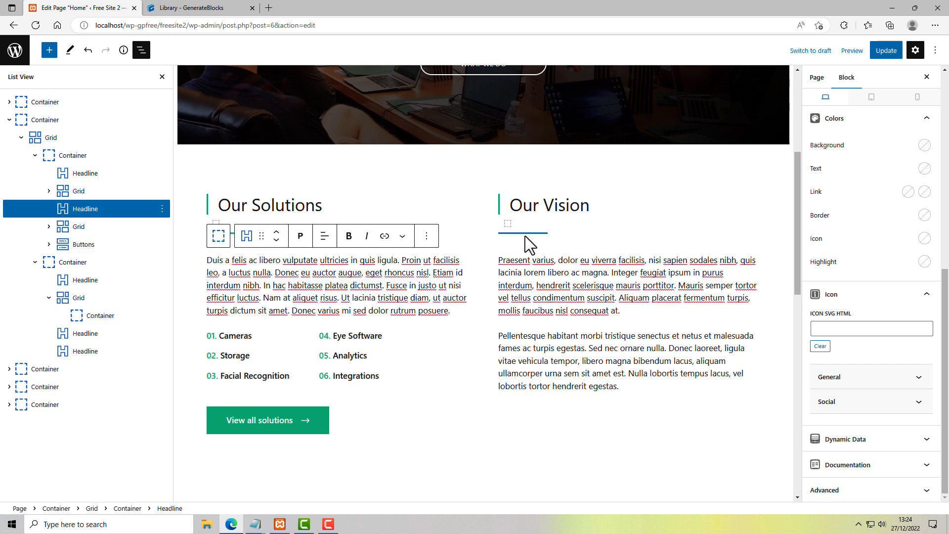
# Set the normal background colour of the View all solutions button to the blue accent colour, var(--accent)
pyautogui.click(266, 420)
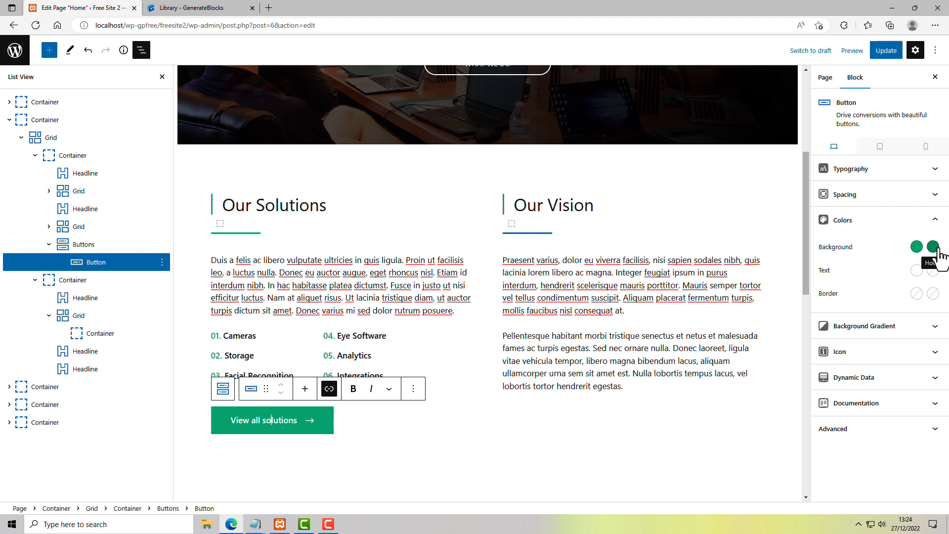
pyautogui.click(917, 246)
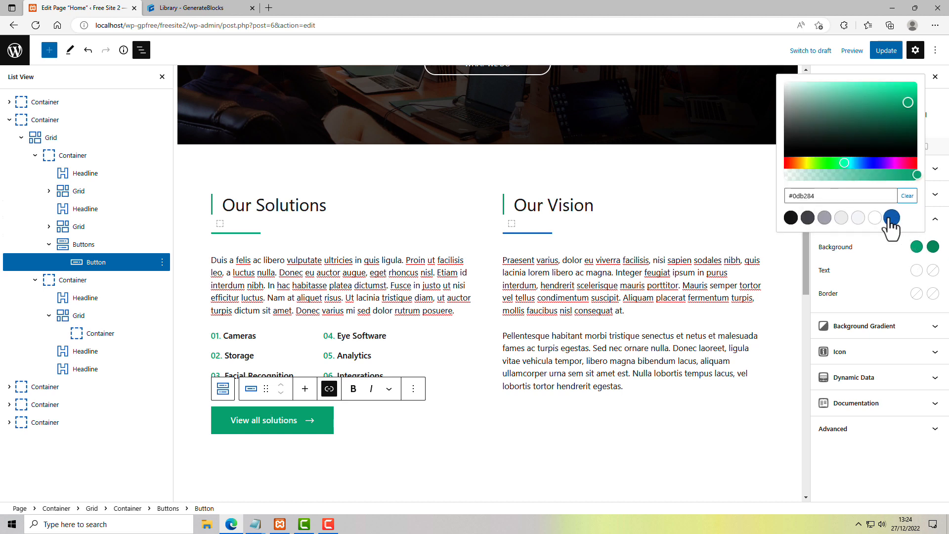
pyautogui.click(890, 219)
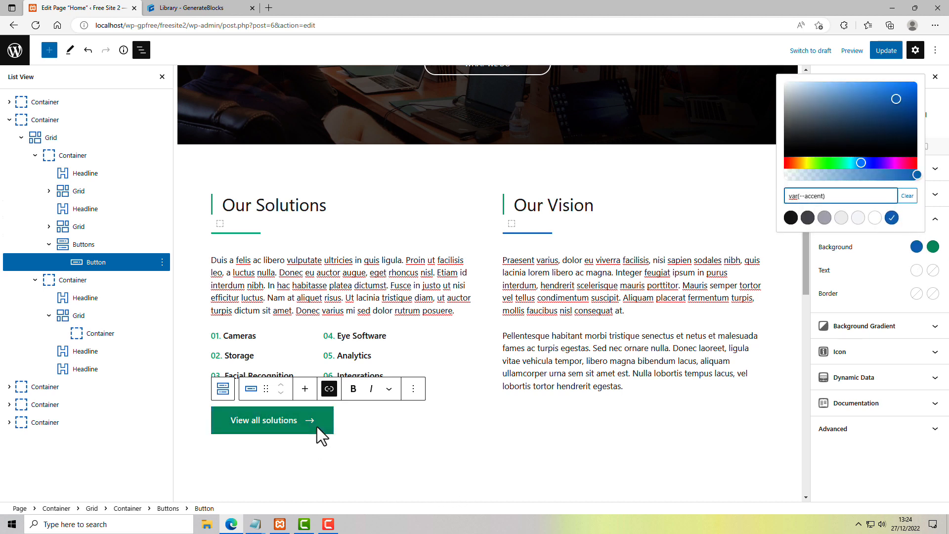
pyautogui.click(482, 415)
# Set the bottom padding of the container holding Our Solutions and Our Vision to 30 px
pyautogui.scroll(-8, 686, 290)
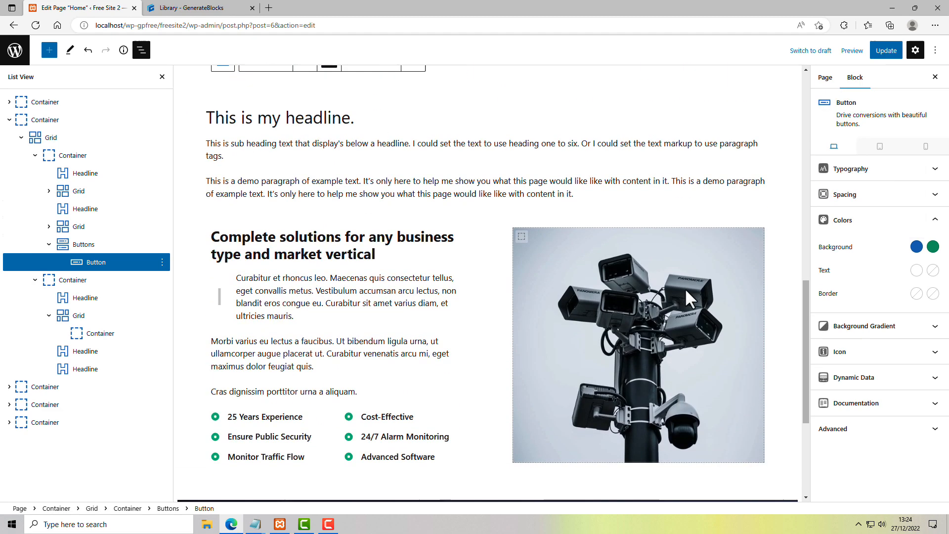
pyautogui.scroll(4, 686, 291)
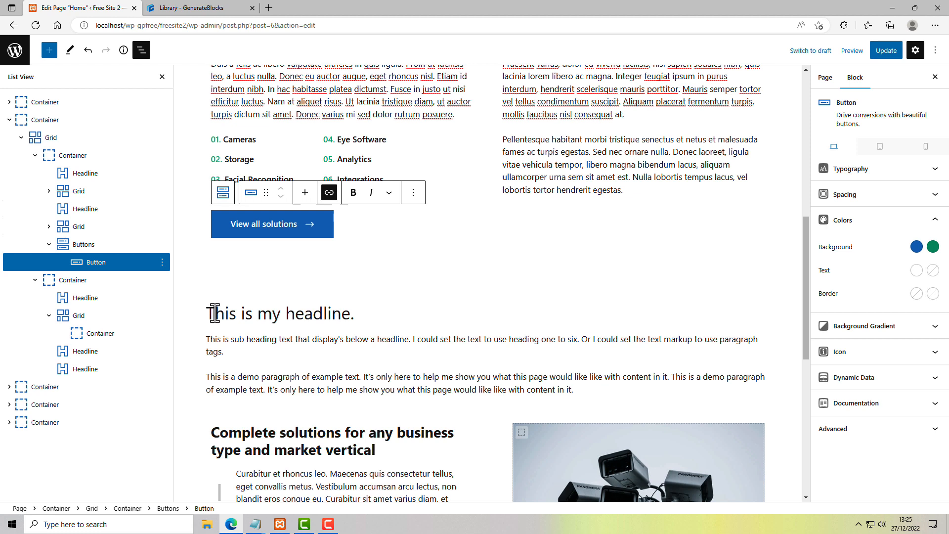
pyautogui.click(215, 313)
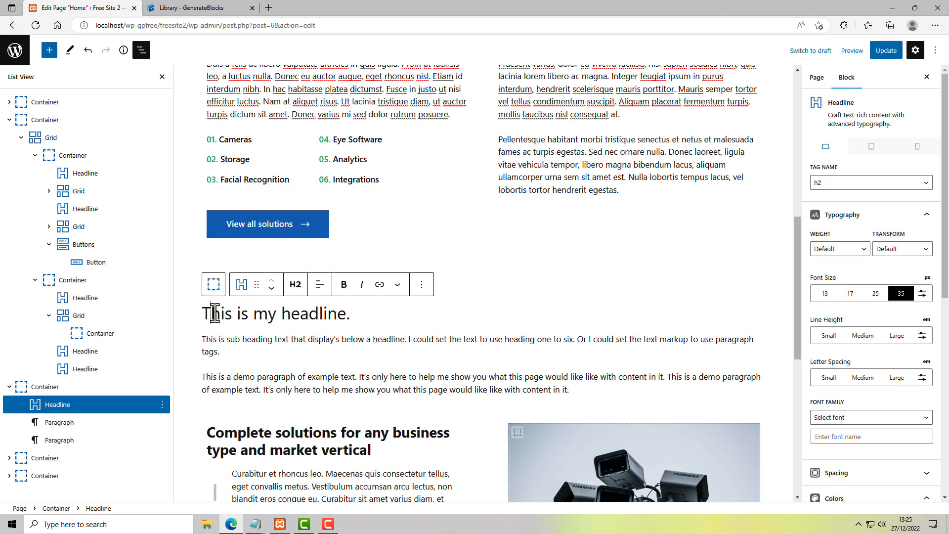
pyautogui.click(9, 120)
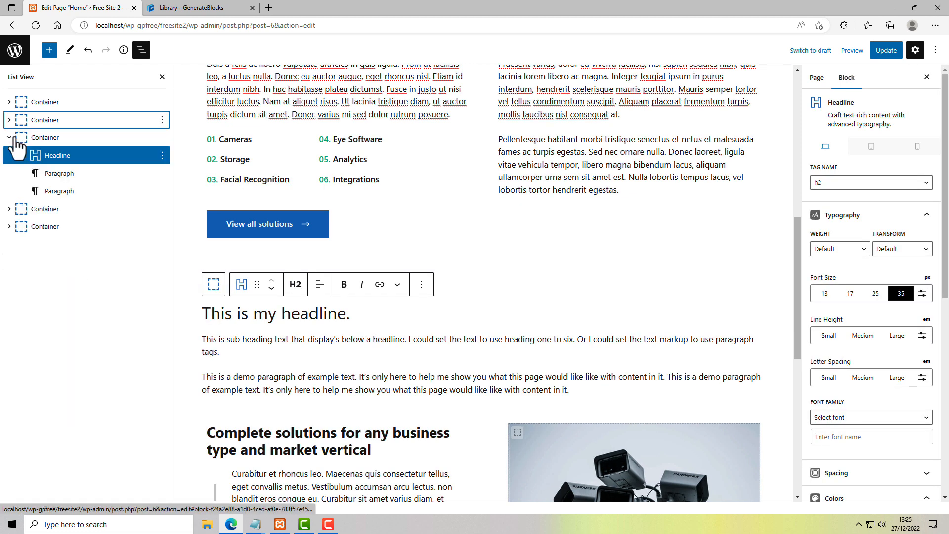
pyautogui.click(23, 141)
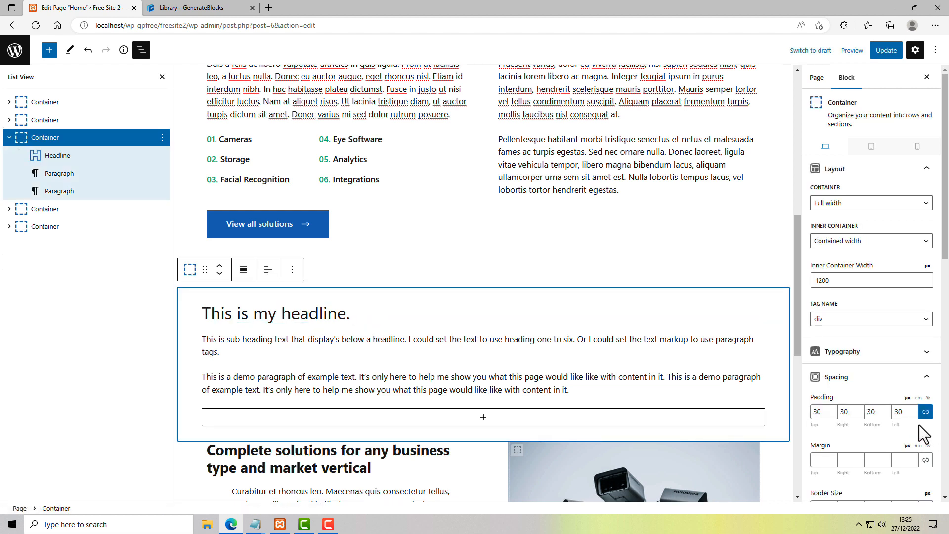
pyautogui.click(45, 121)
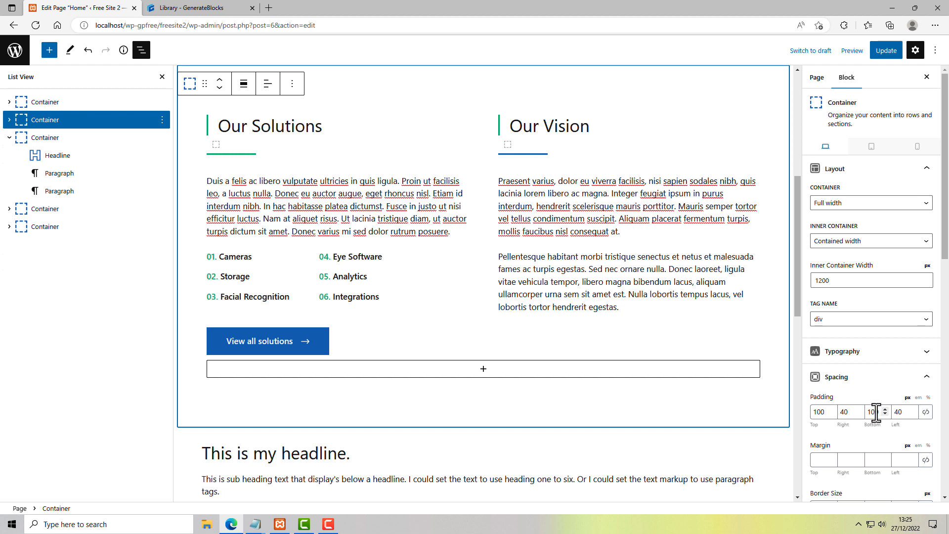
pyautogui.moveTo(877, 413); pyautogui.dragTo(869, 412)
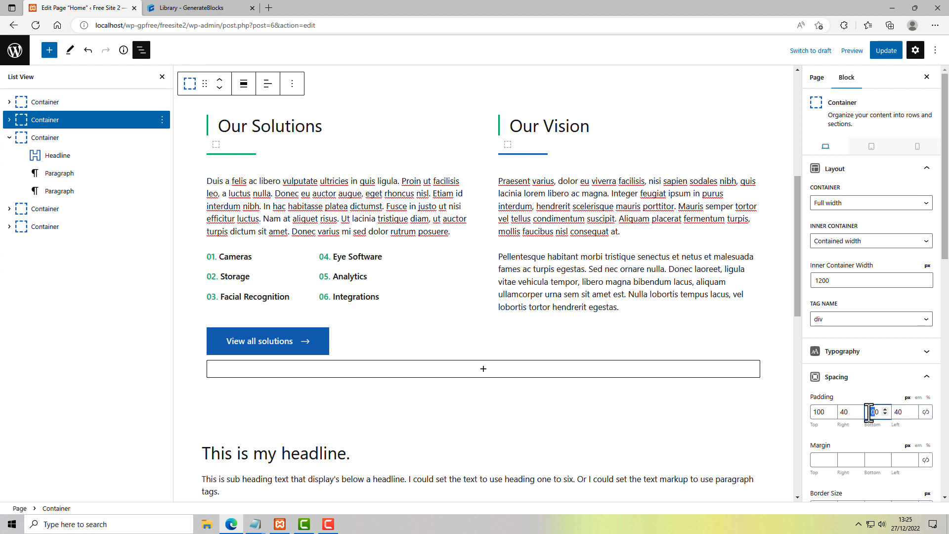
pyautogui.press('BackSpace')
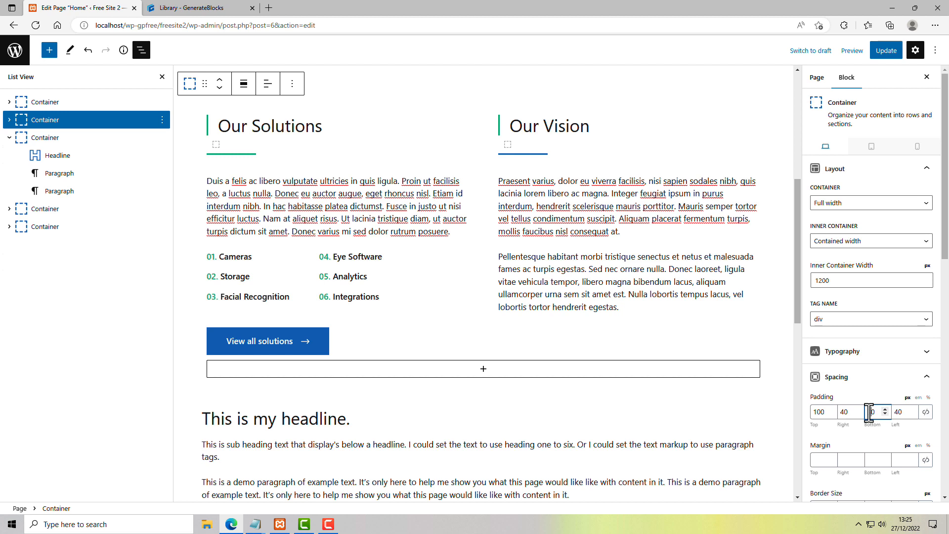
pyautogui.write('3')
# Update the Home page, then view the live version and review its sections down to the footer
pyautogui.click(887, 52)
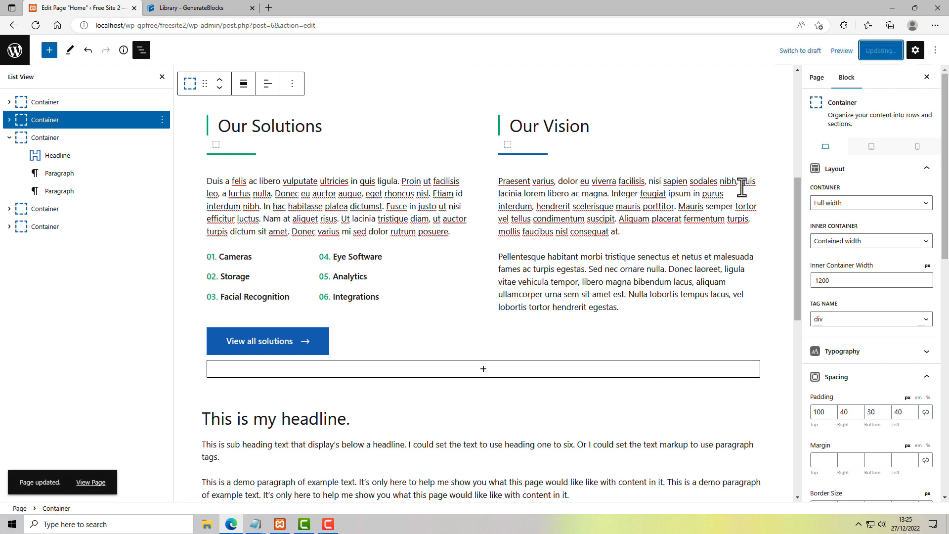
pyautogui.click(91, 483)
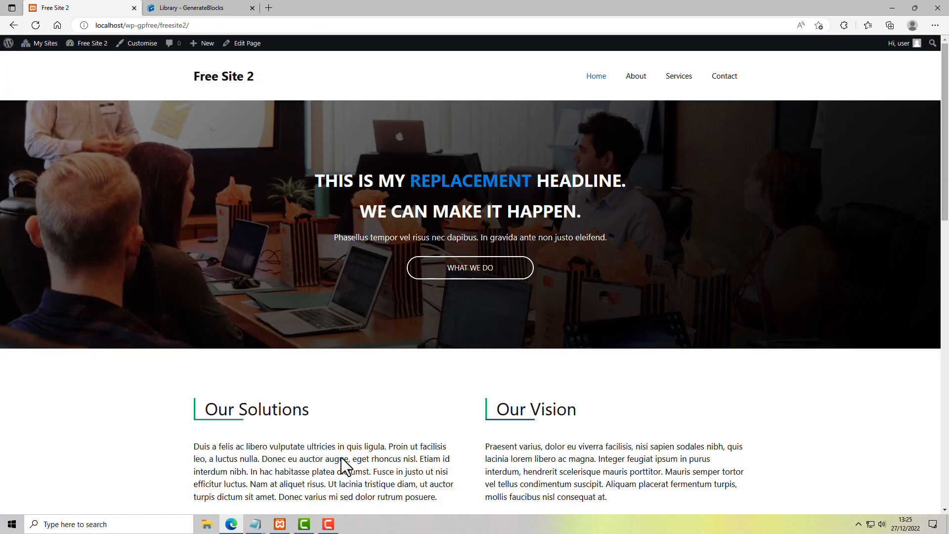
pyautogui.scroll(-12, 705, 415)
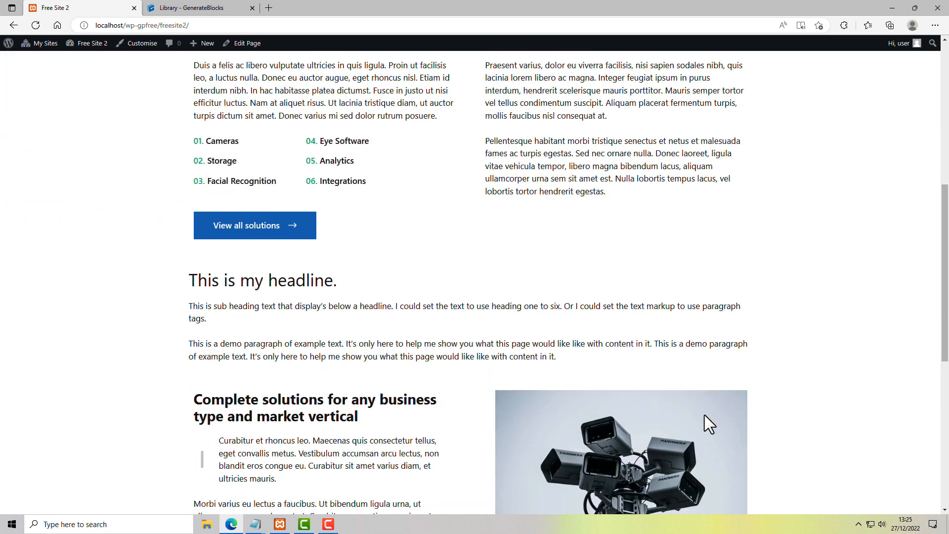
pyautogui.scroll(-1, 707, 425)
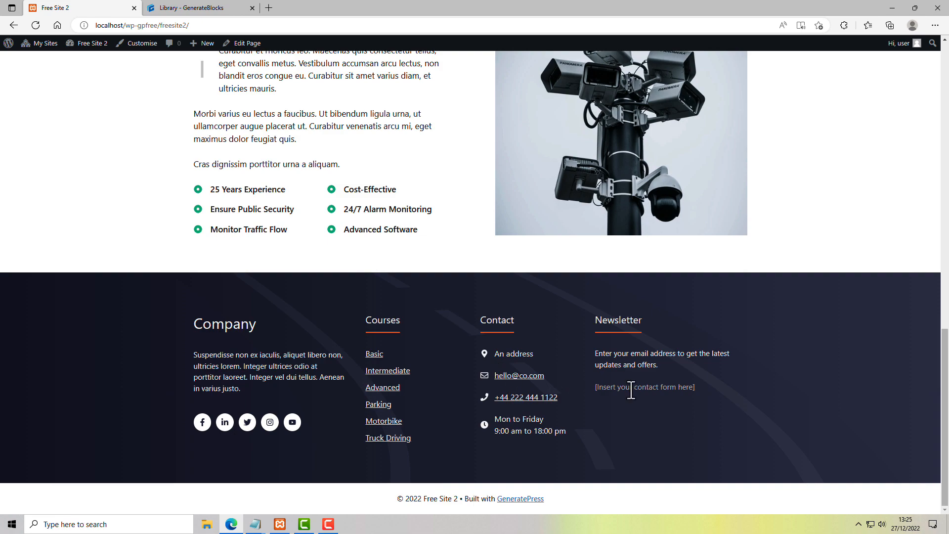
pyautogui.scroll(5, 631, 390)
pyautogui.scroll(4, 854, 410)
pyautogui.scroll(5, 853, 411)
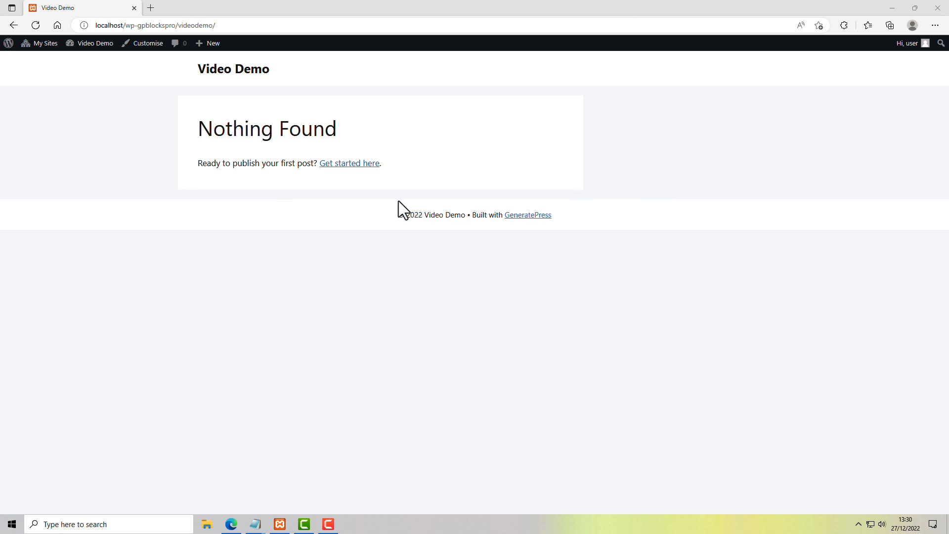
# Activate the Site Library module in the GeneratePress settings of the Video Demo site
pyautogui.moveTo(91, 46)
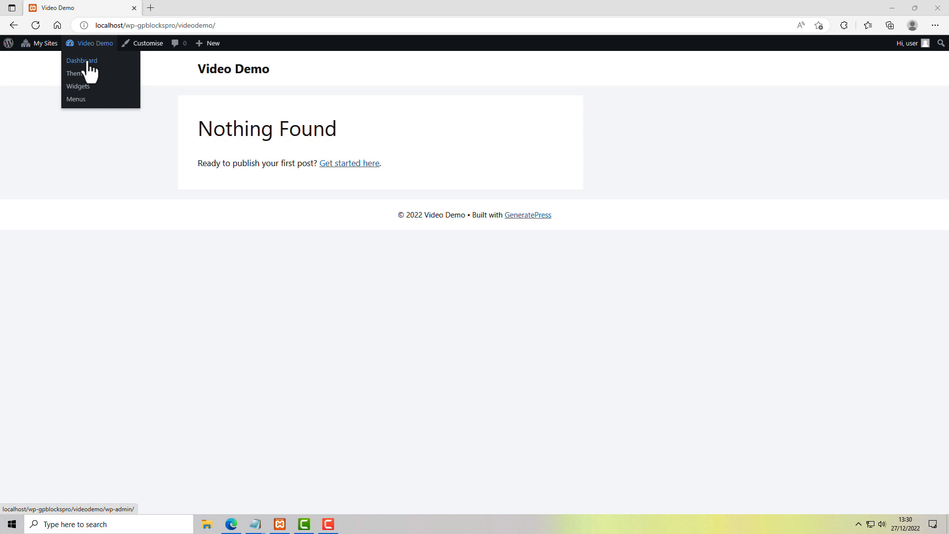
pyautogui.click(87, 62)
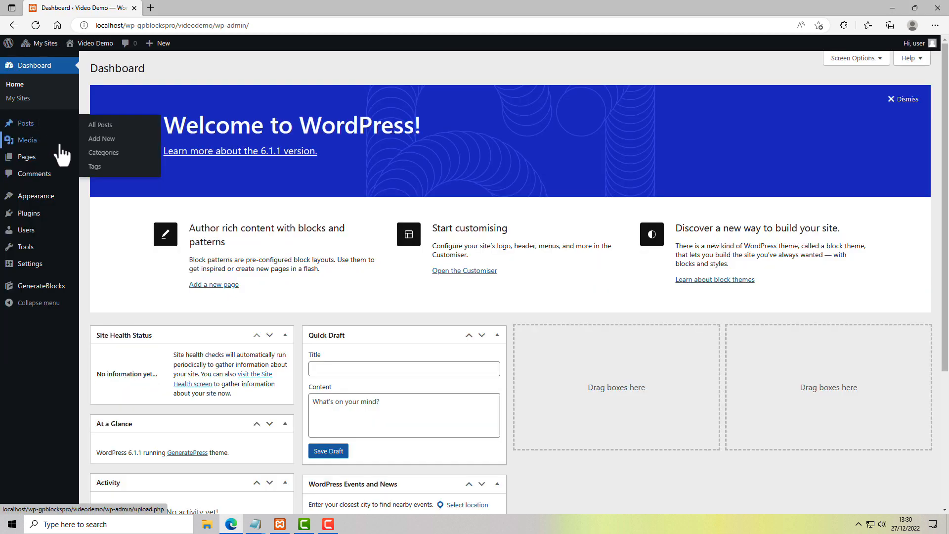
pyautogui.moveTo(32, 158)
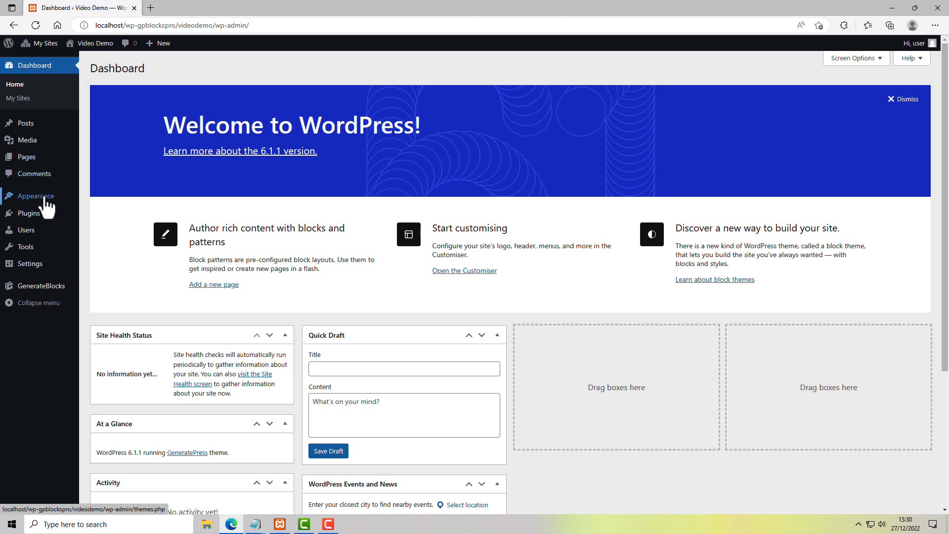
pyautogui.moveTo(40, 198)
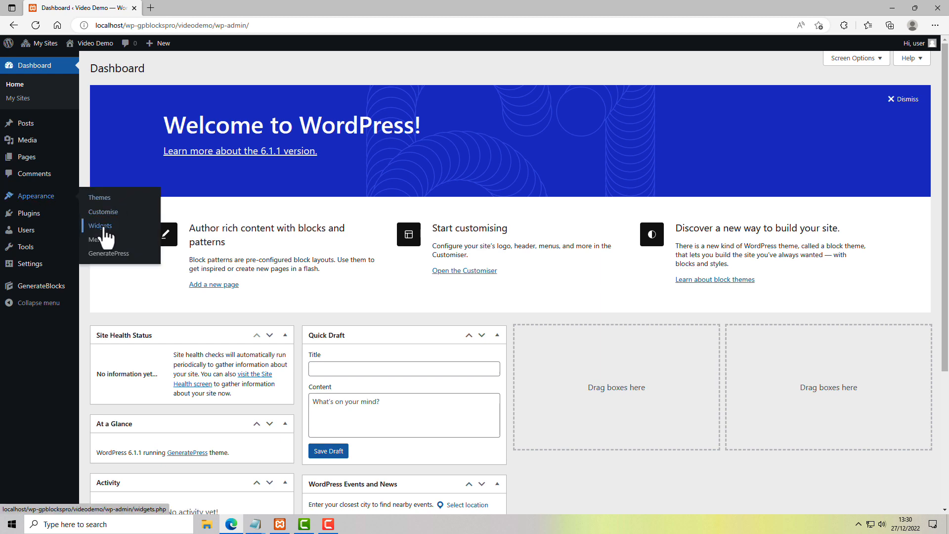
pyautogui.click(104, 253)
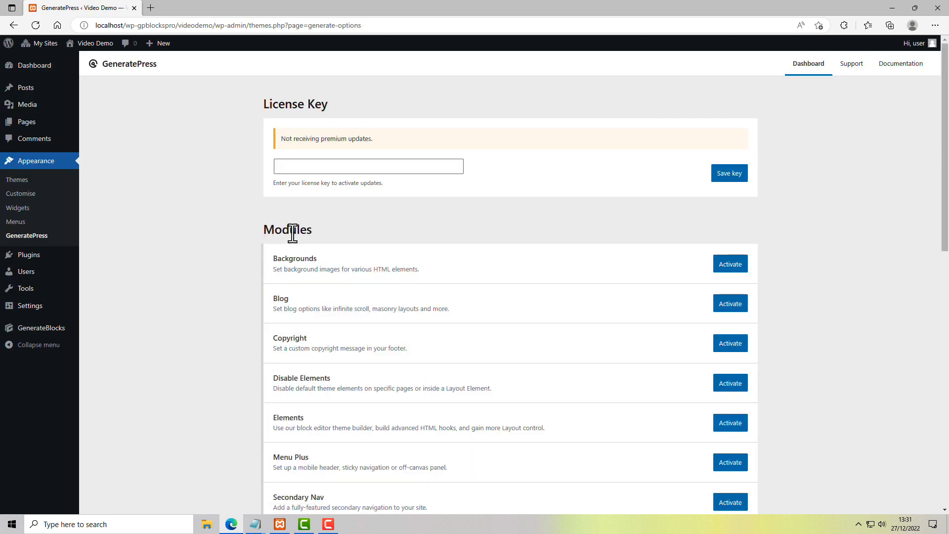
pyautogui.scroll(-5, 824, 256)
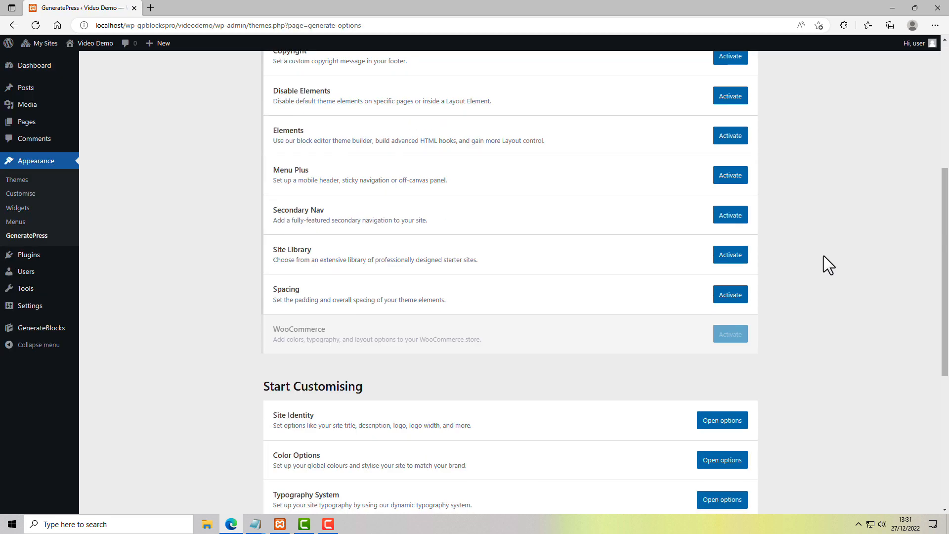
pyautogui.click(736, 258)
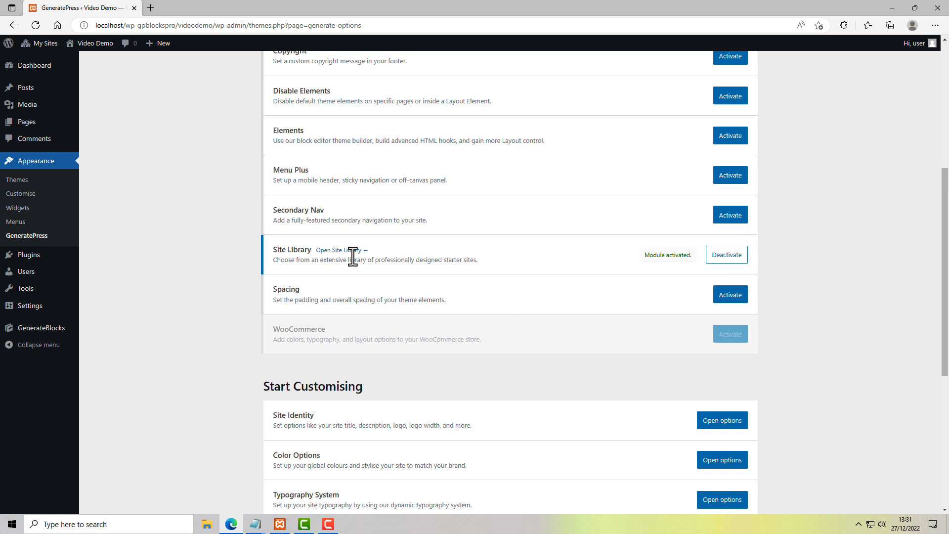
# Import the Security starter site from the Site Library, including its theme options and demo content
pyautogui.click(349, 255)
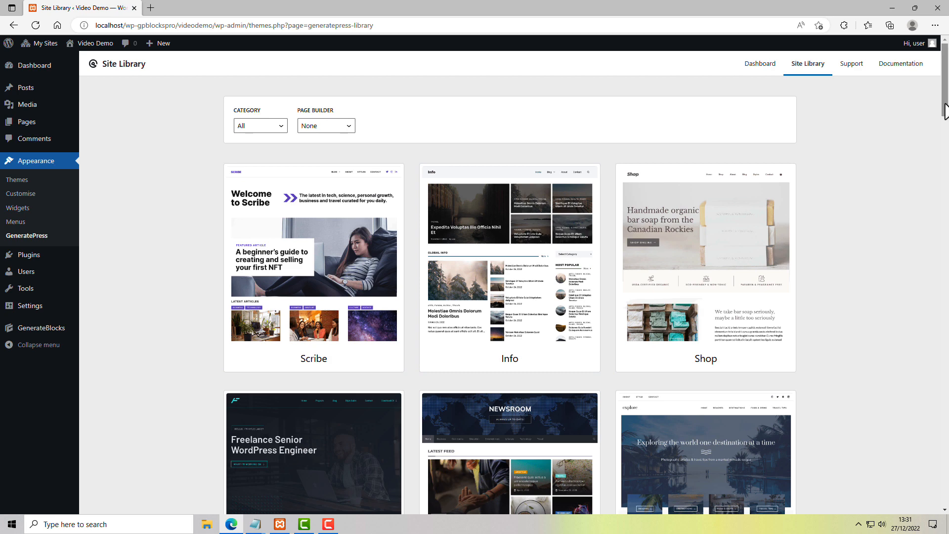
pyautogui.moveTo(945, 110)
pyautogui.mouseDown()
pyautogui.moveTo(931, 196)
pyautogui.moveTo(917, 209)
pyautogui.moveTo(903, 347)
pyautogui.mouseUp()
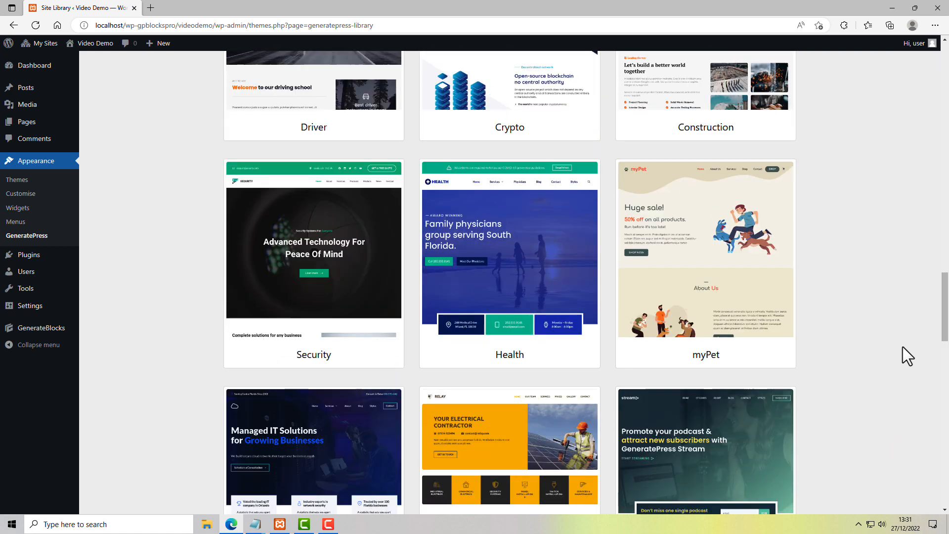
pyautogui.click(293, 263)
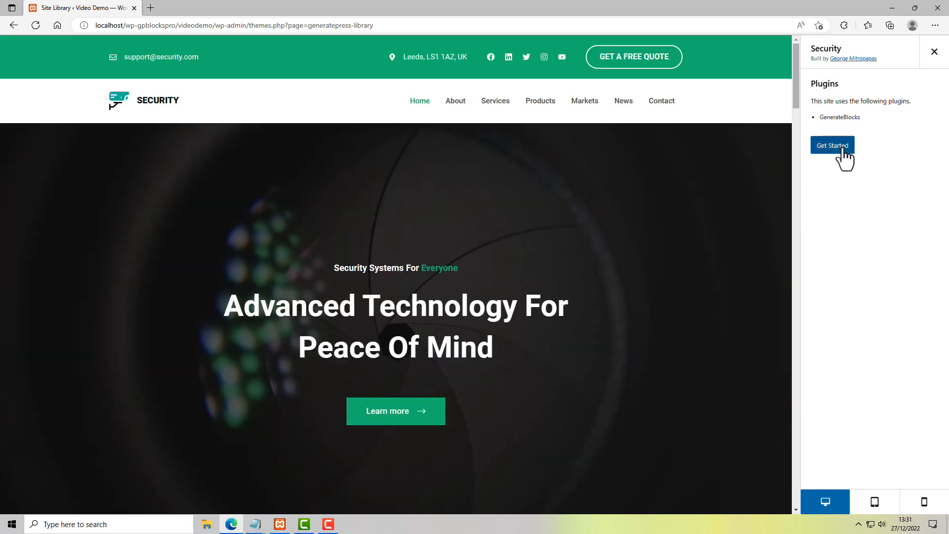
pyautogui.click(842, 150)
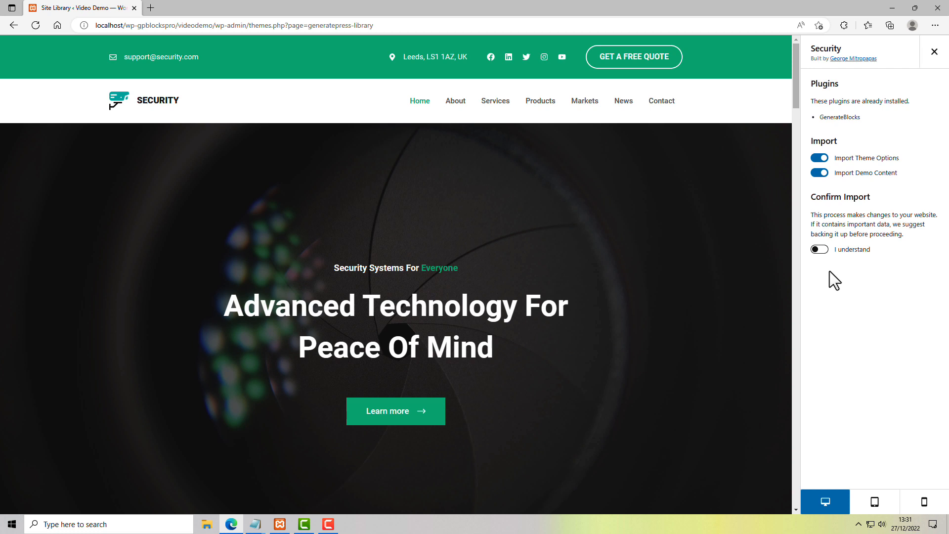
pyautogui.click(823, 251)
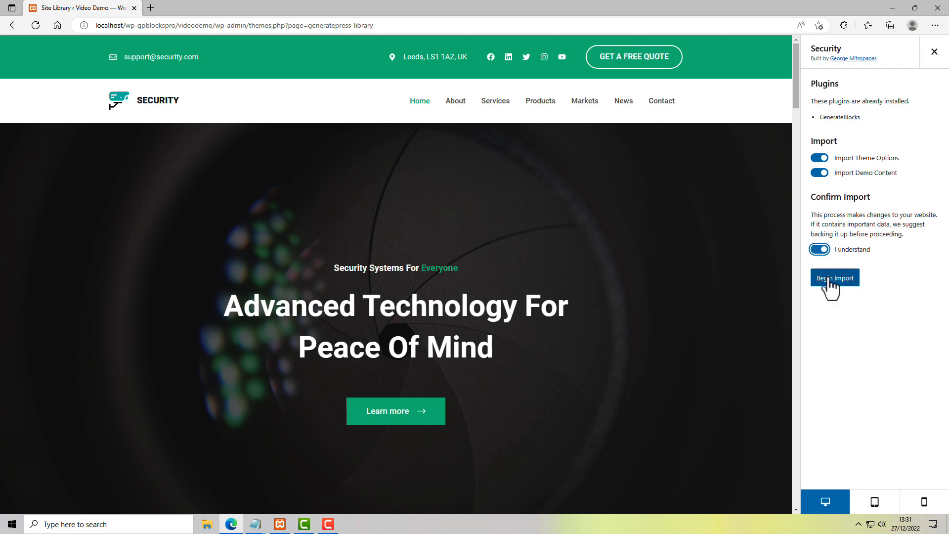
pyautogui.click(829, 278)
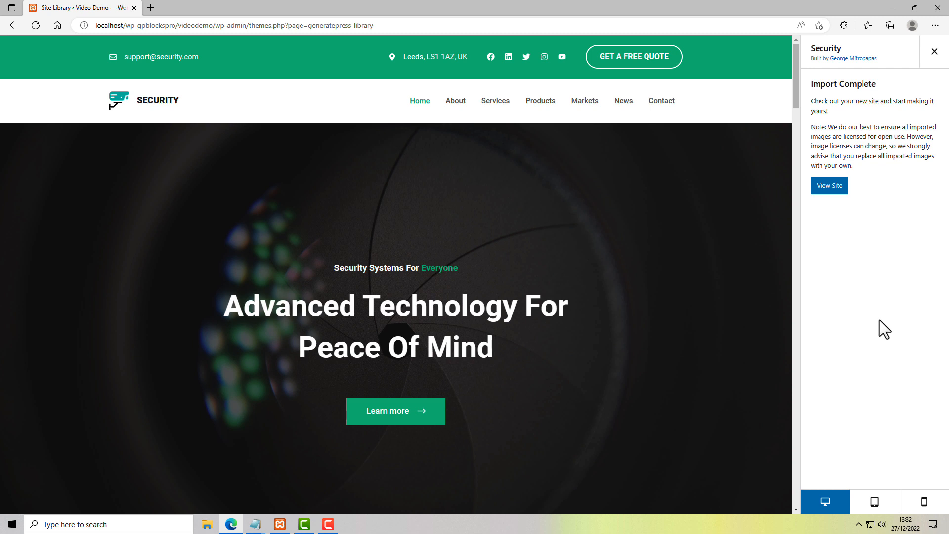
# View the imported site and review its Home page down to the Our Solutions section
pyautogui.click(827, 188)
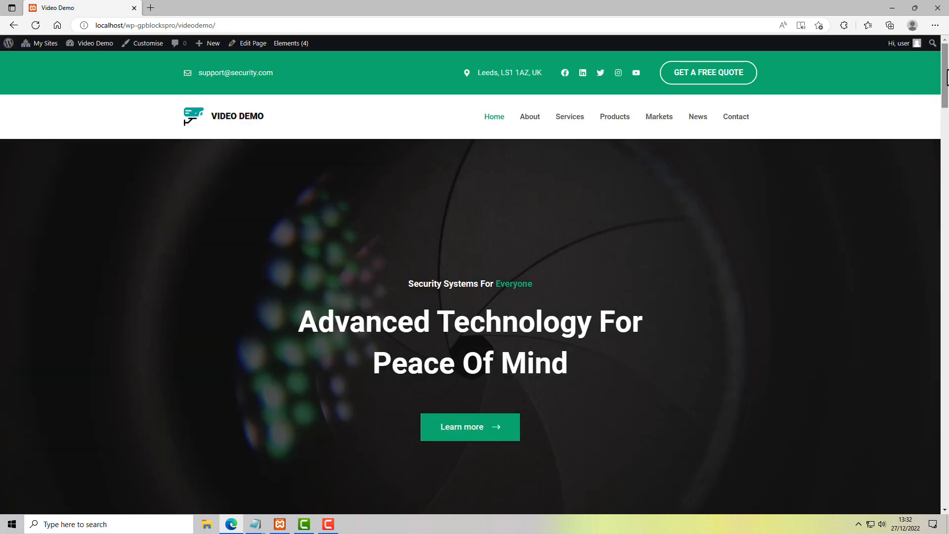
pyautogui.moveTo(946, 76); pyautogui.dragTo(935, 60)
pyautogui.moveTo(945, 79); pyautogui.dragTo(944, 137)
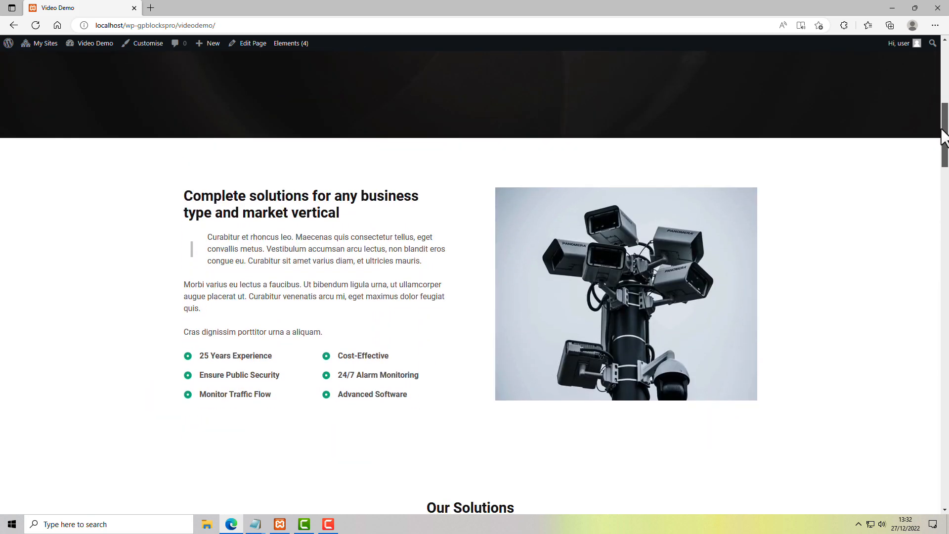
pyautogui.moveTo(944, 138); pyautogui.dragTo(941, 196)
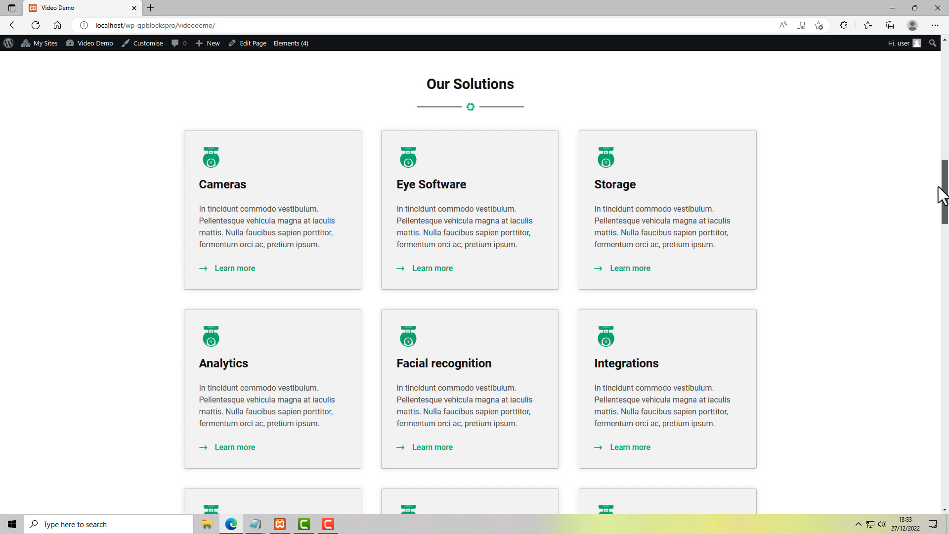
# Open the Home page for editing and examine the Our Solutions container and its block options through the List View
pyautogui.click(250, 45)
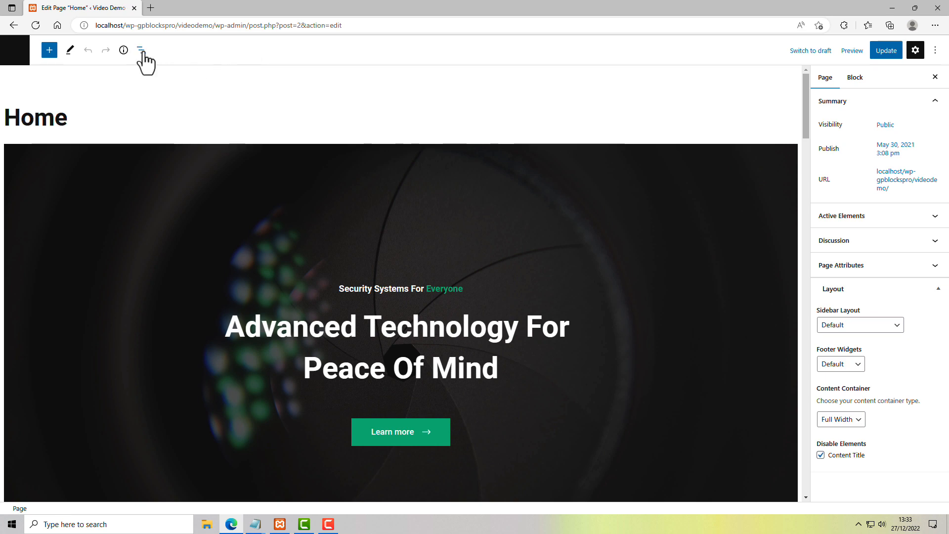
pyautogui.click(141, 50)
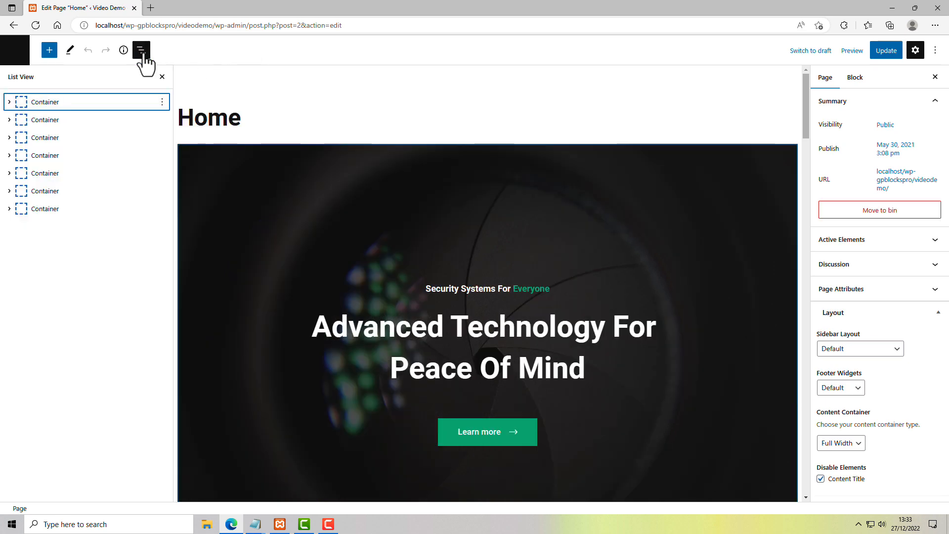
pyautogui.click(59, 140)
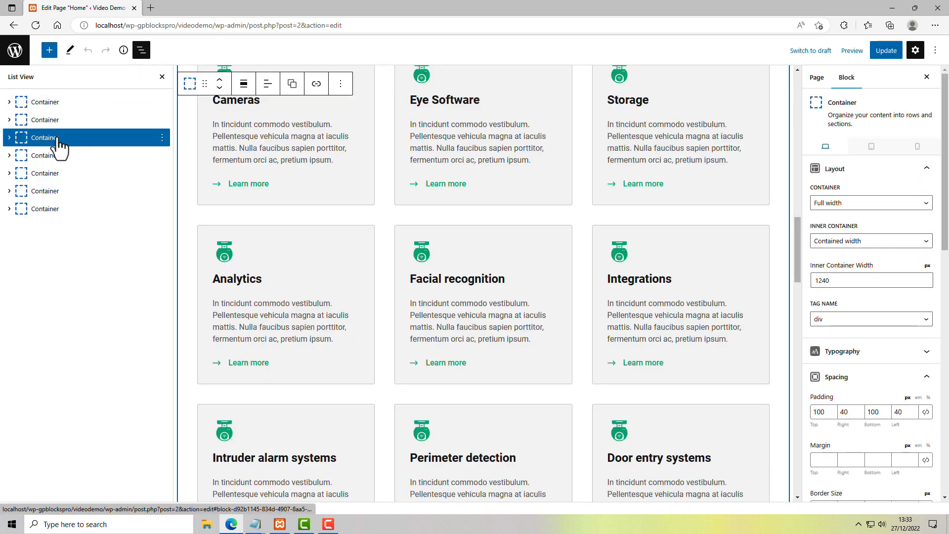
pyautogui.scroll(-2, 253, 175)
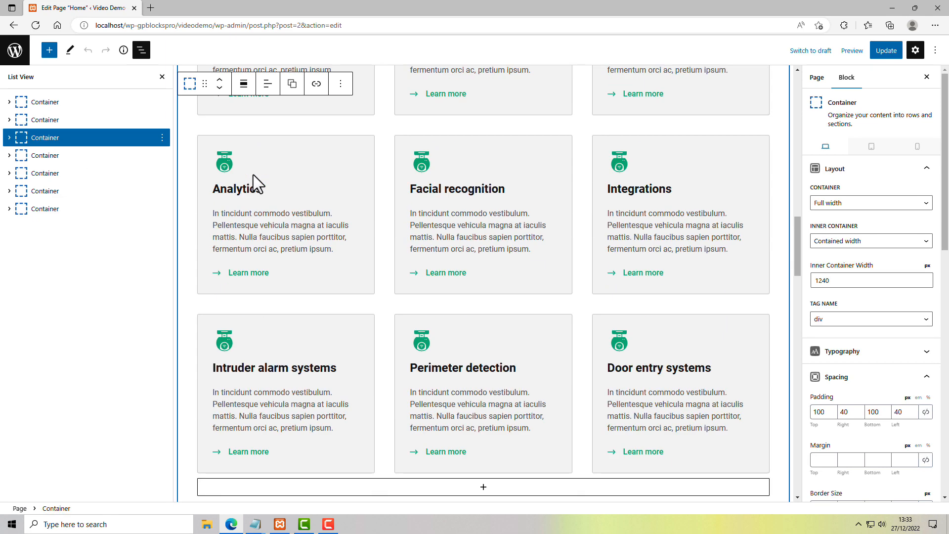
pyautogui.scroll(-1, 253, 176)
pyautogui.scroll(7, 253, 175)
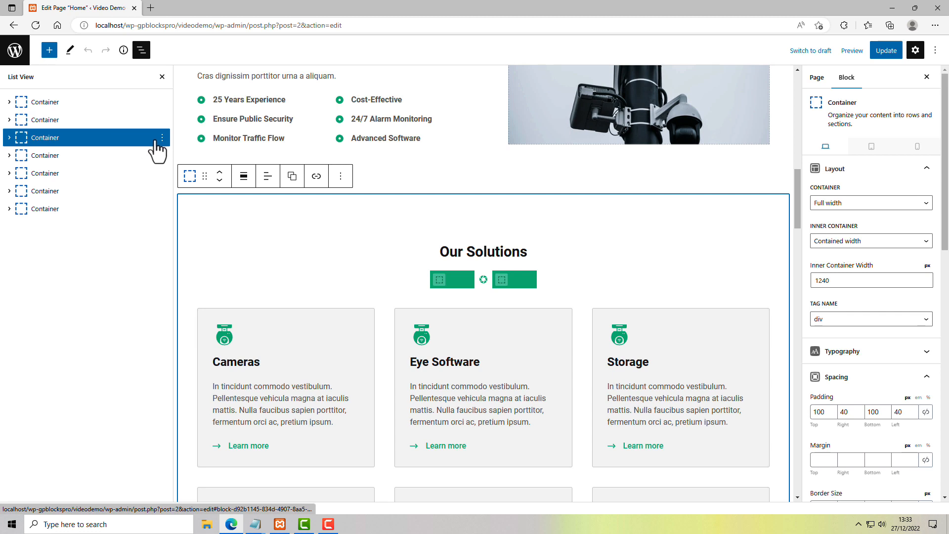
pyautogui.click(162, 138)
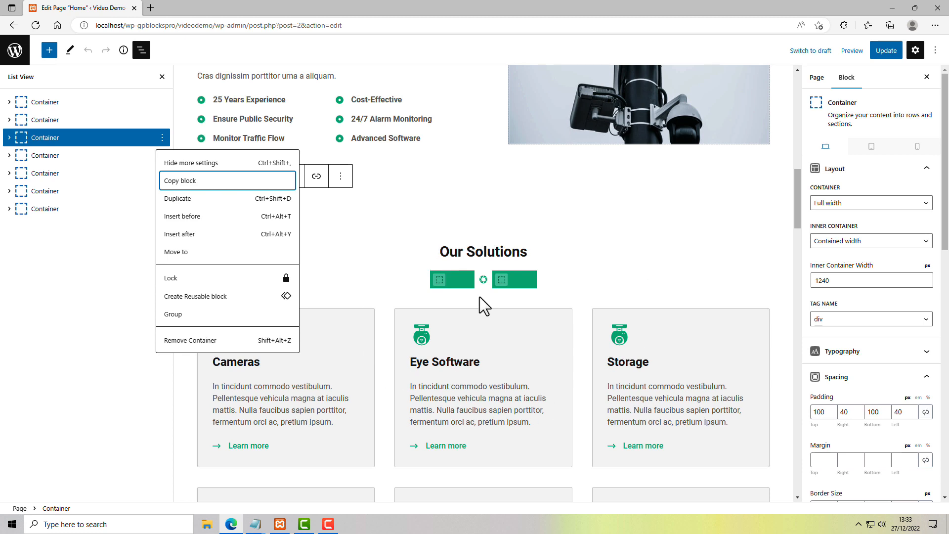
pyautogui.click(19, 141)
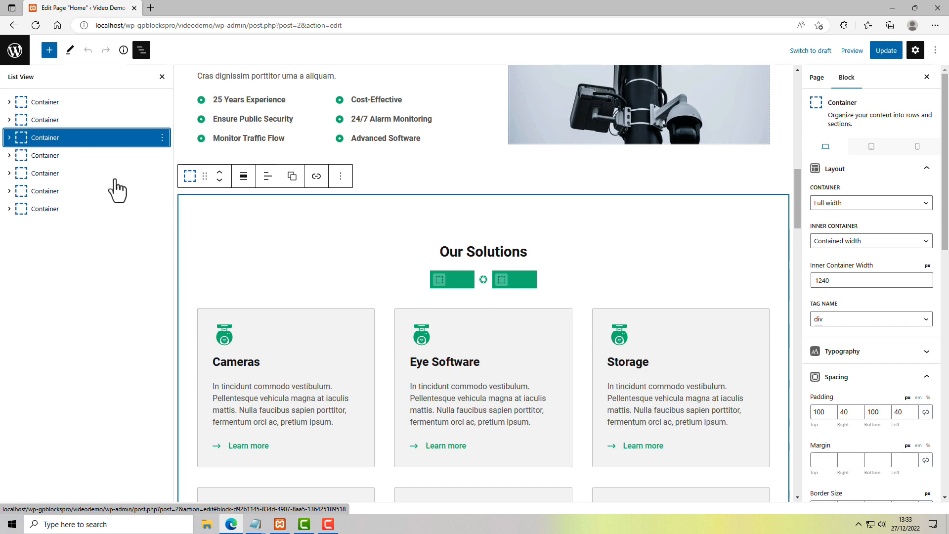
# Update the Home page and view its live version
pyautogui.moveTo(800, 192); pyautogui.dragTo(801, 71)
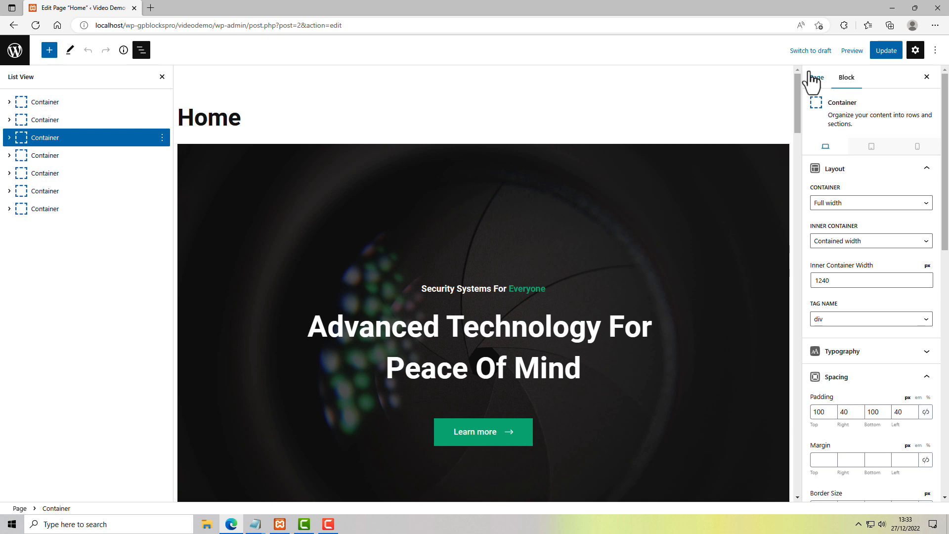
pyautogui.click(876, 52)
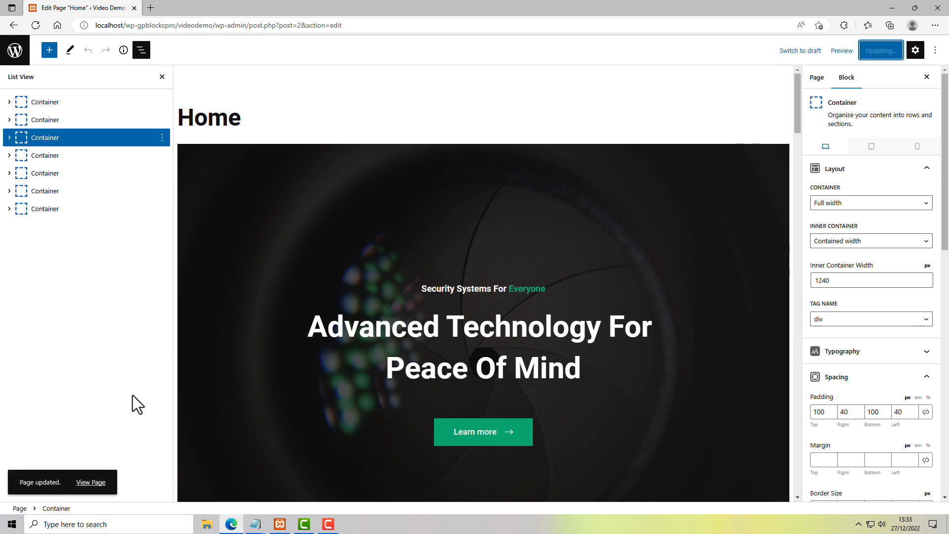
pyautogui.click(90, 483)
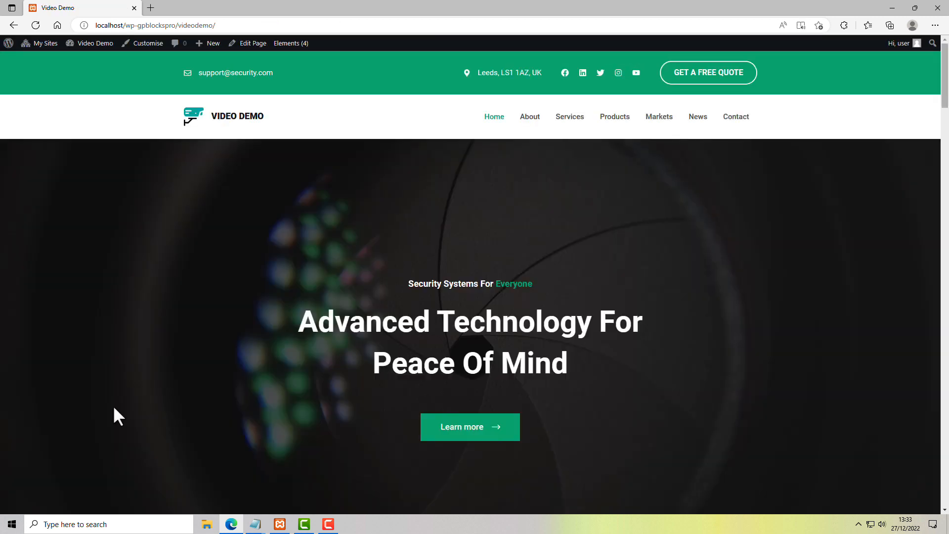
# Create a new page titled "My New Page Using GenerateBlocks Pro"
pyautogui.moveTo(206, 44)
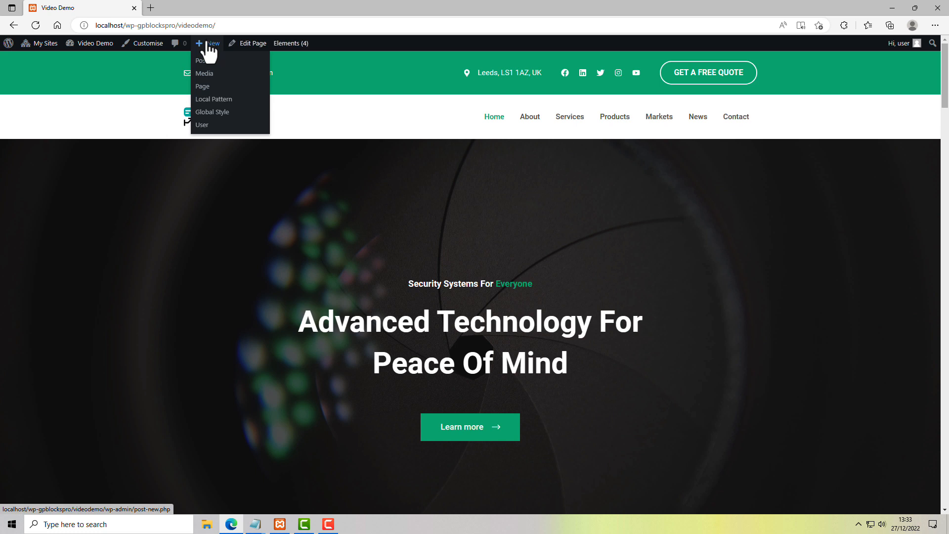
pyautogui.click(203, 87)
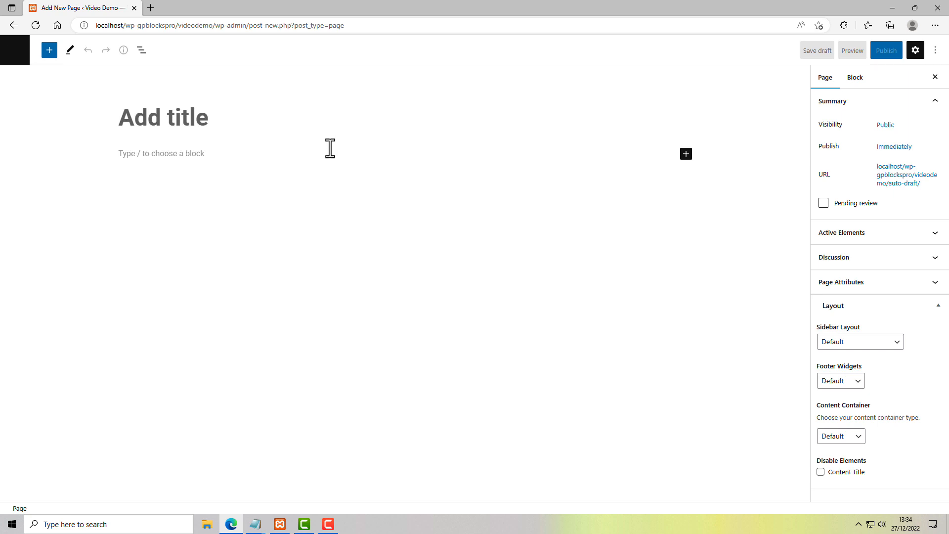
pyautogui.write('My New ')
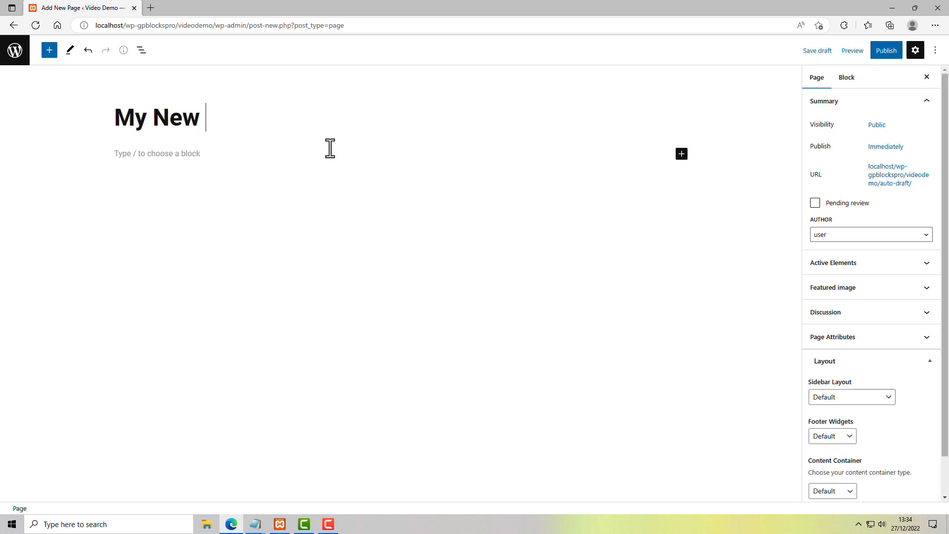
pyautogui.write('Page Using Gene')
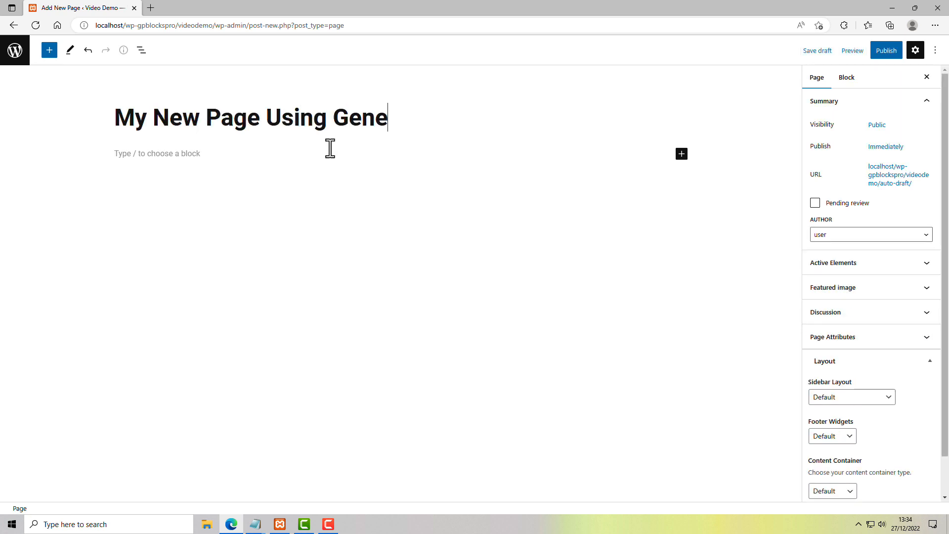
pyautogui.write('rateBlocks ')
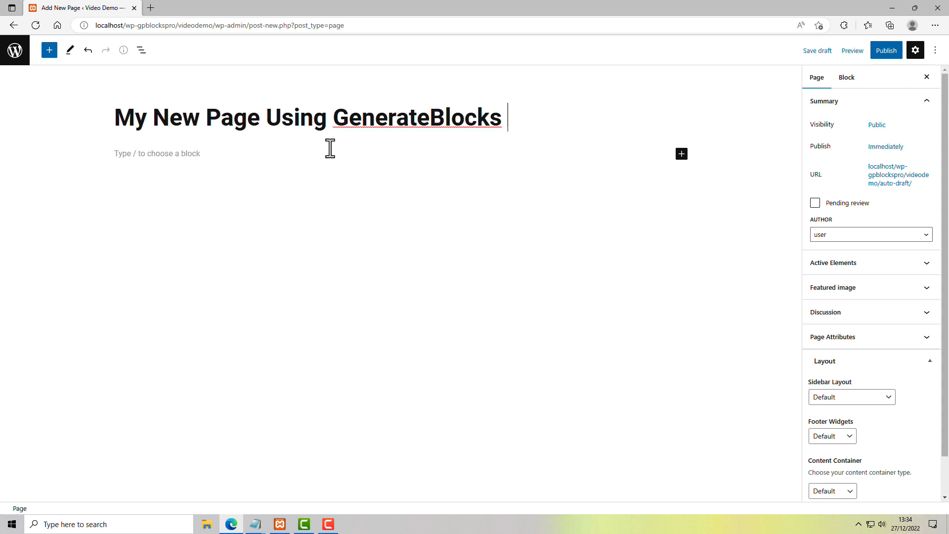
pyautogui.write('Pro')
pyautogui.click(429, 118)
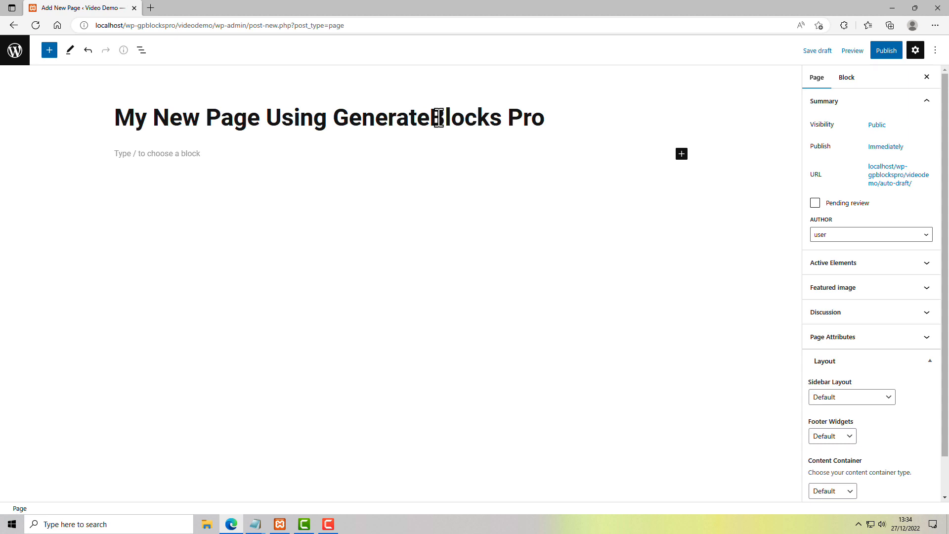
# Set the new page's content container to Full Width
pyautogui.scroll(-1, 840, 420)
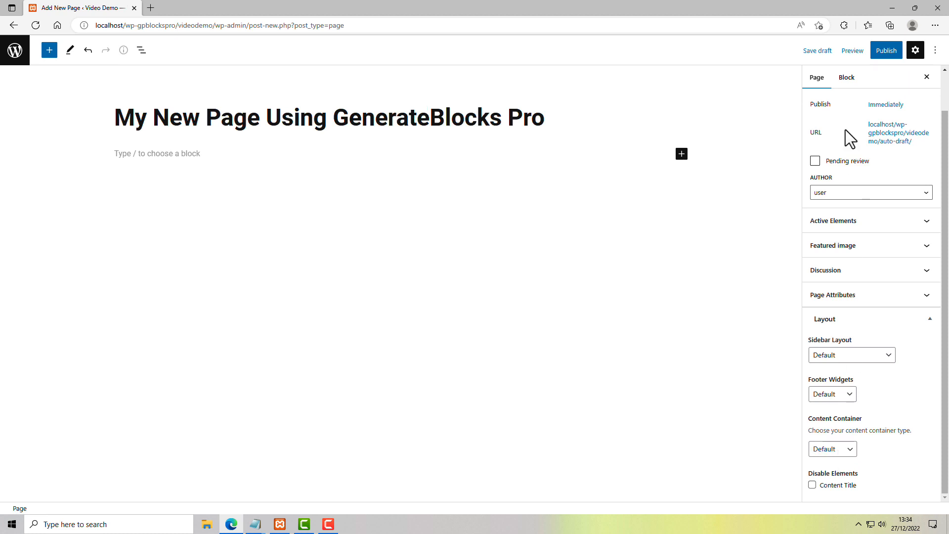
pyautogui.click(817, 82)
pyautogui.click(837, 451)
pyautogui.click(839, 473)
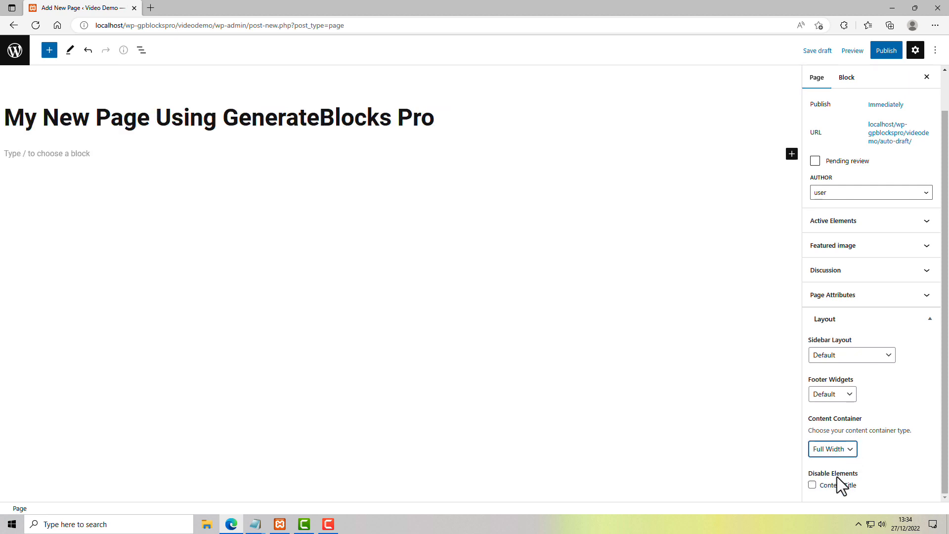
# Disable the content title for the new page and publish the page
pyautogui.click(813, 486)
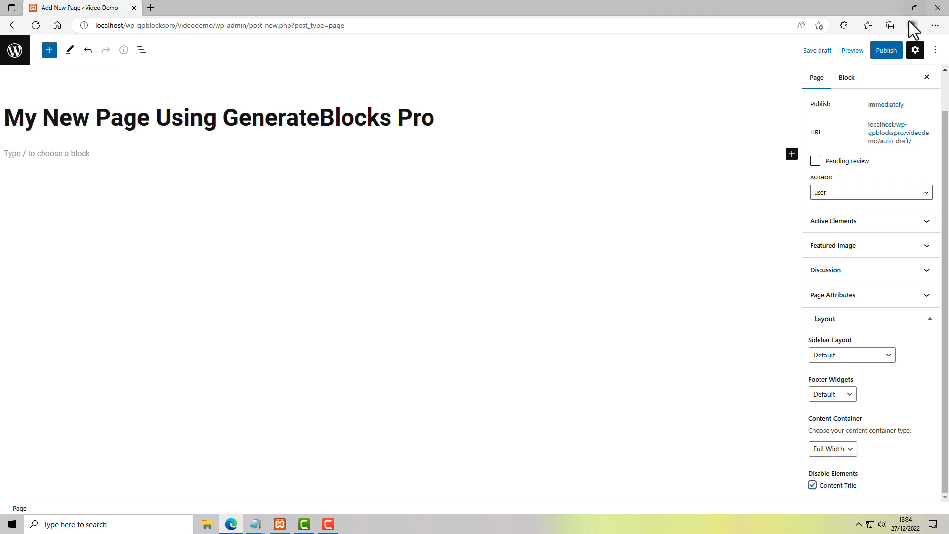
pyautogui.click(890, 52)
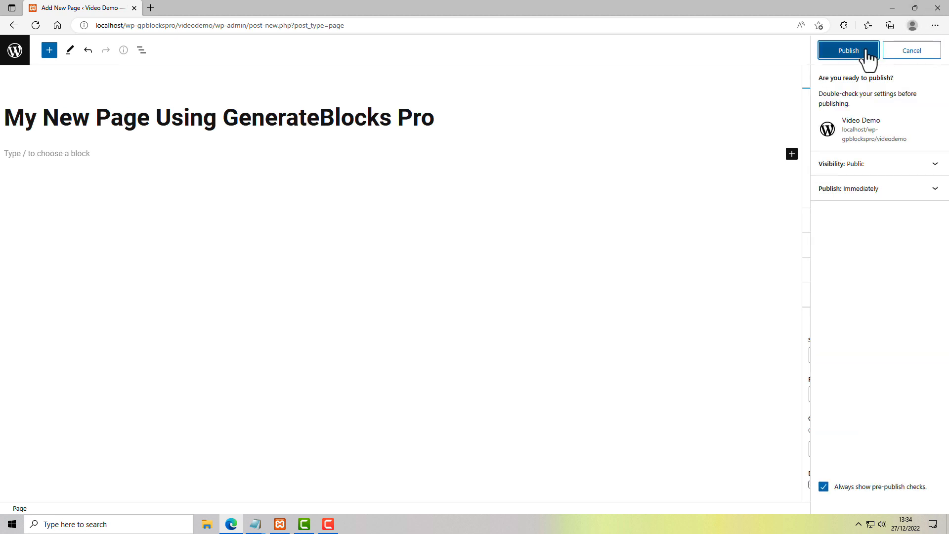
pyautogui.click(869, 50)
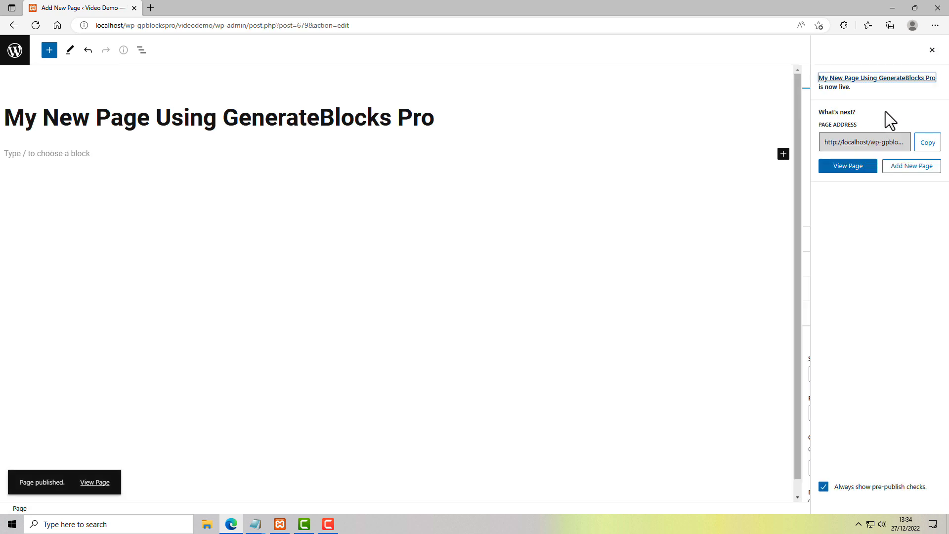
pyautogui.click(932, 51)
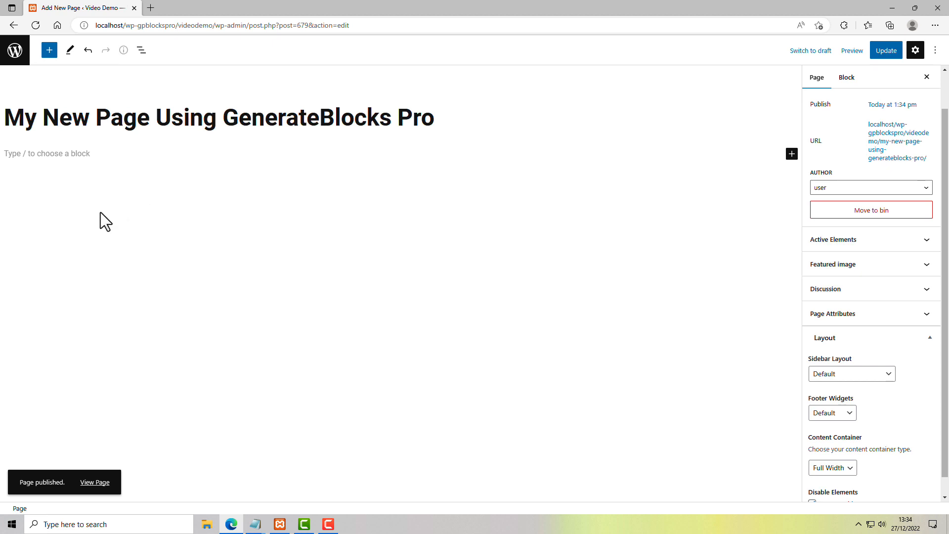
# View the published page live and look over its hero and footer sections
pyautogui.click(95, 482)
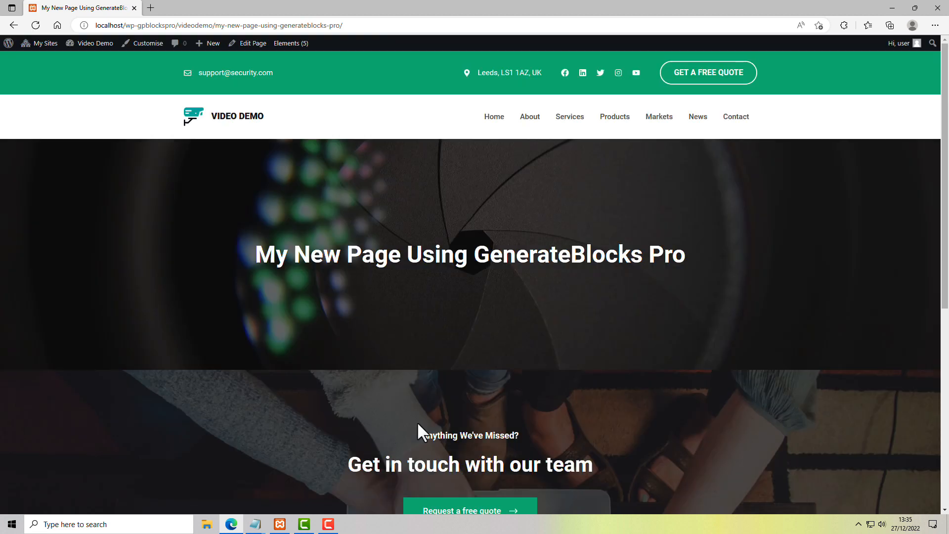
pyautogui.scroll(-3, 418, 423)
pyautogui.scroll(3, 417, 423)
# Reopen the page for editing and insert the "Movement – Welcome to our movement" pattern from the Pattern Library's Content category
pyautogui.click(252, 44)
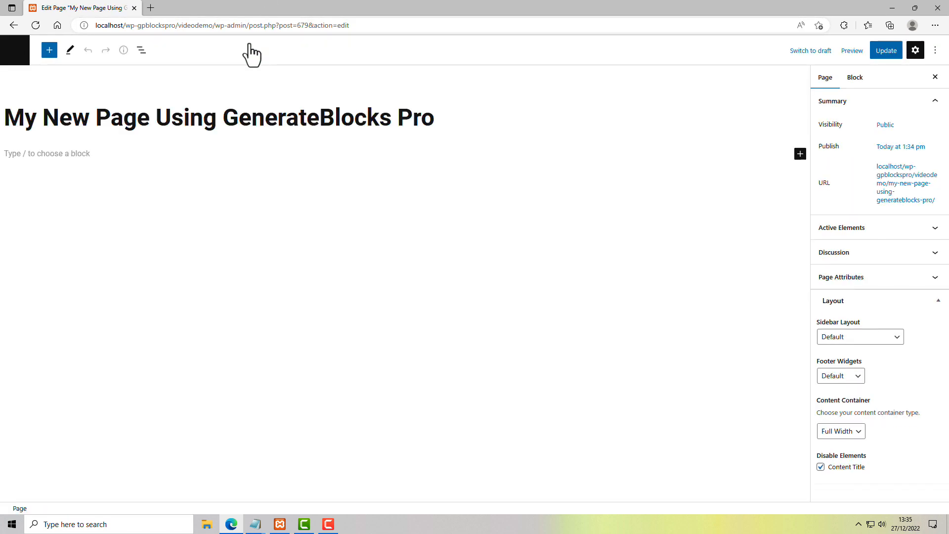
pyautogui.click(16, 152)
pyautogui.click(50, 50)
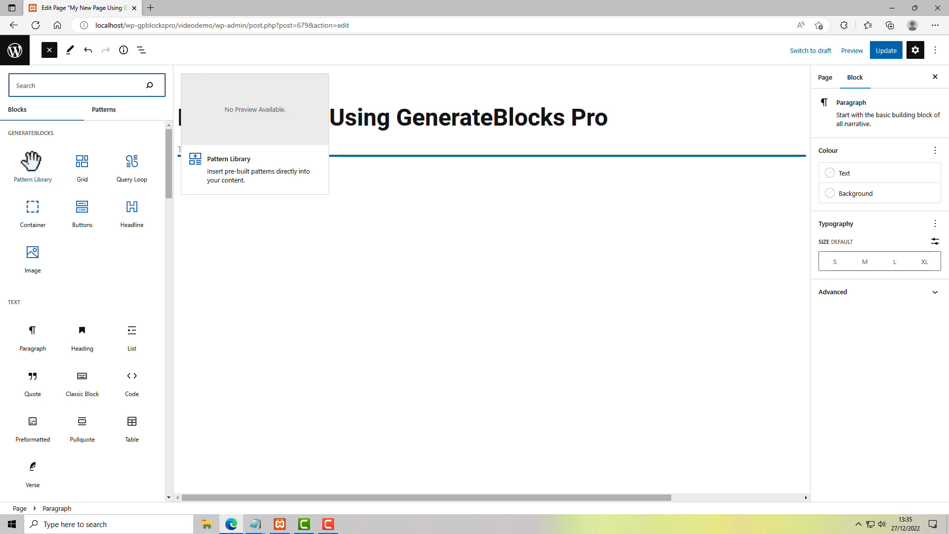
pyautogui.click(31, 161)
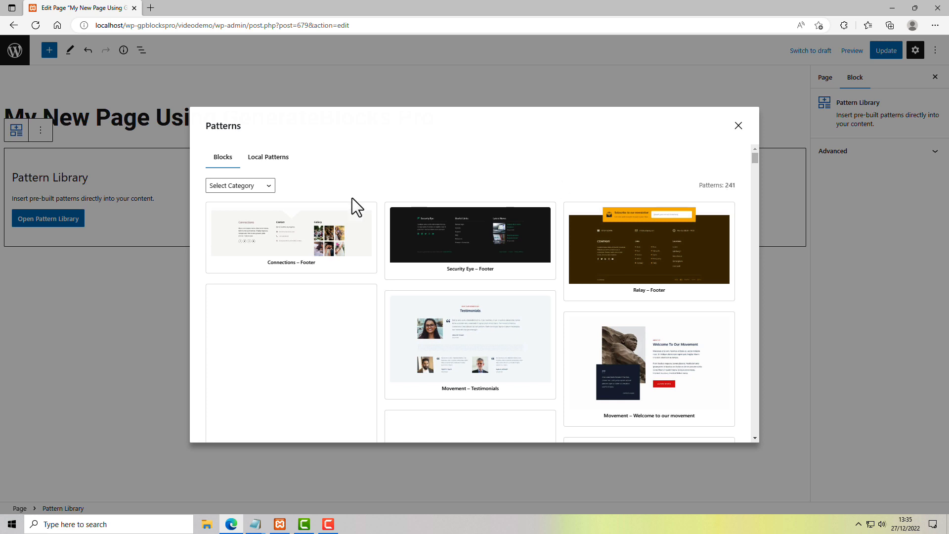
pyautogui.click(268, 187)
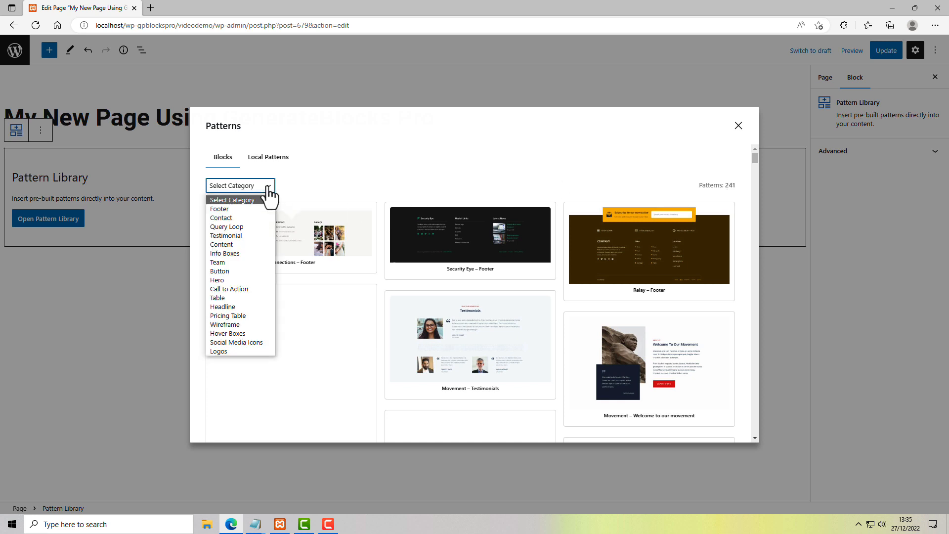
pyautogui.click(236, 245)
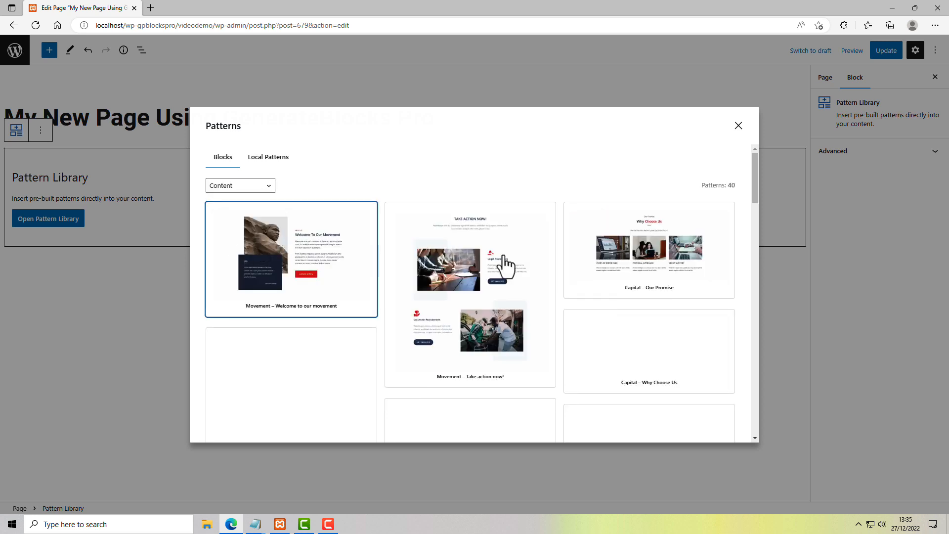
pyautogui.moveTo(755, 163); pyautogui.dragTo(759, 144)
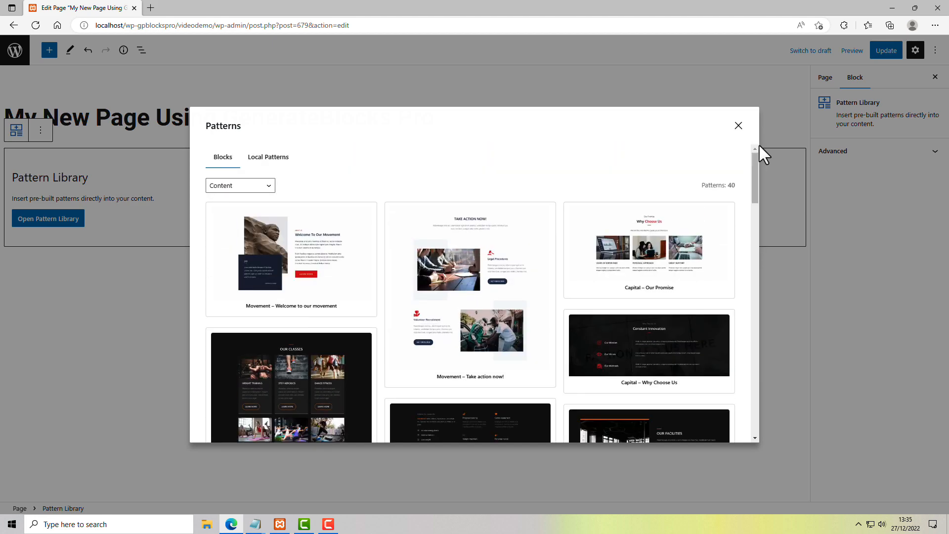
pyautogui.click(303, 246)
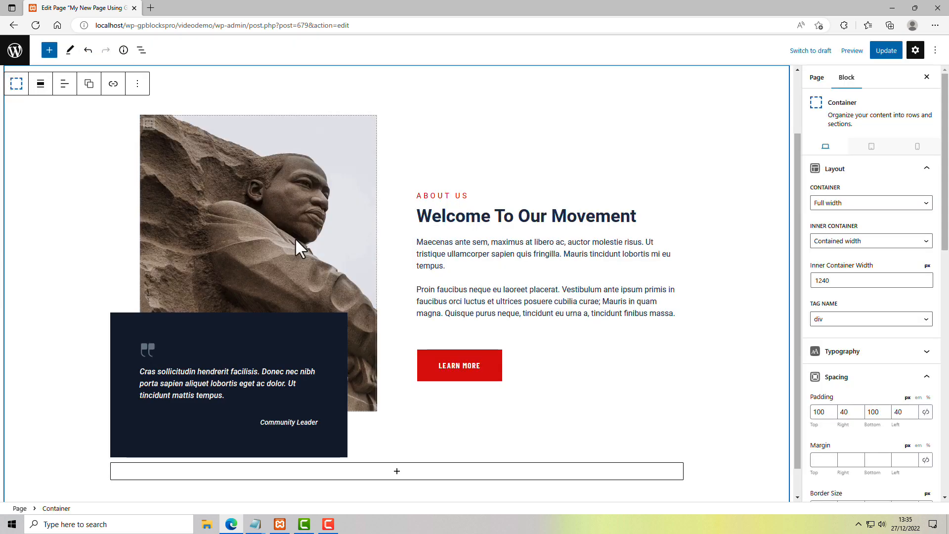
# Add a block after the Welcome To Our Movement container and insert the "Movement – Take action now!" Content pattern from the Pattern Library there
pyautogui.click(141, 50)
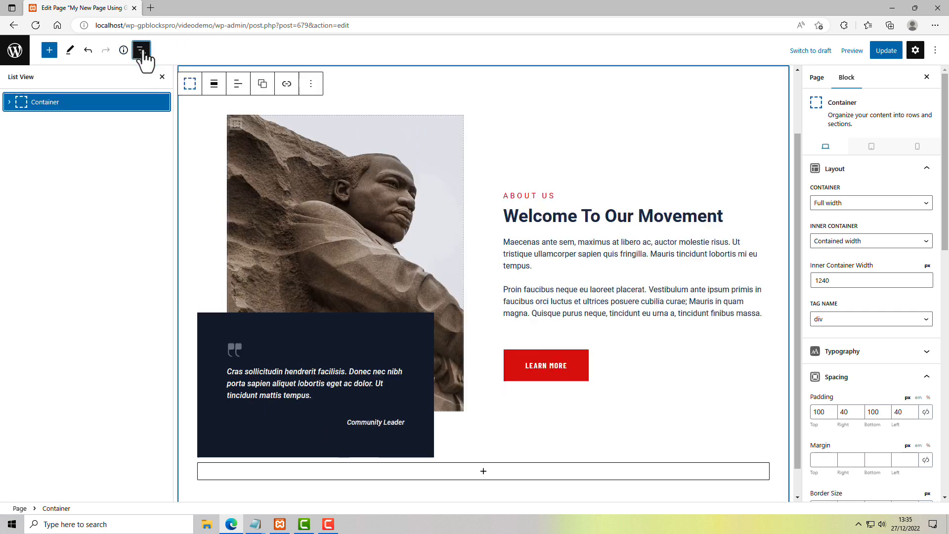
pyautogui.click(162, 102)
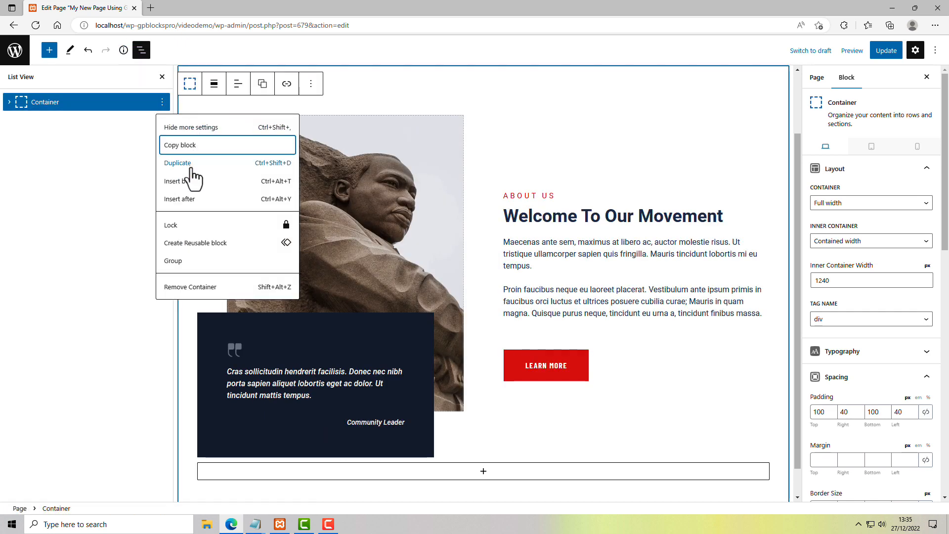
pyautogui.click(190, 202)
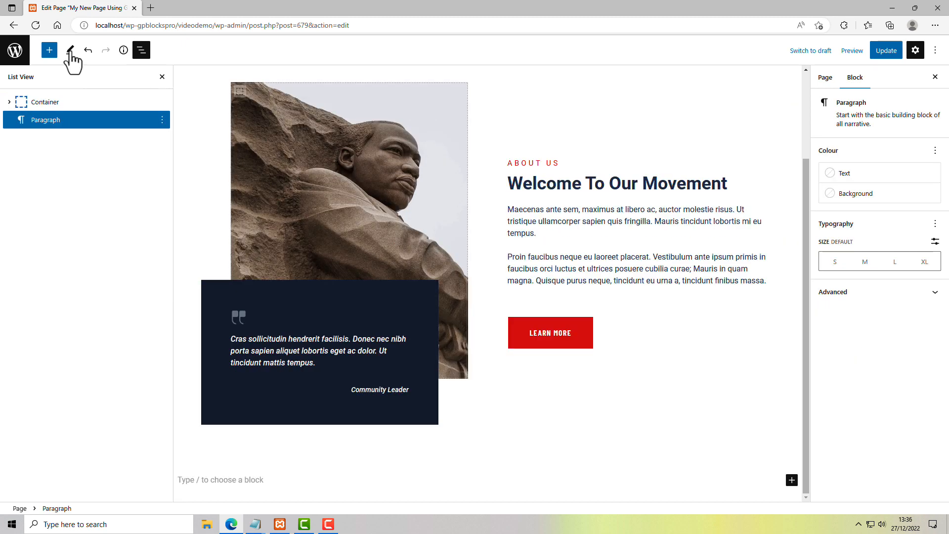
pyautogui.click(48, 49)
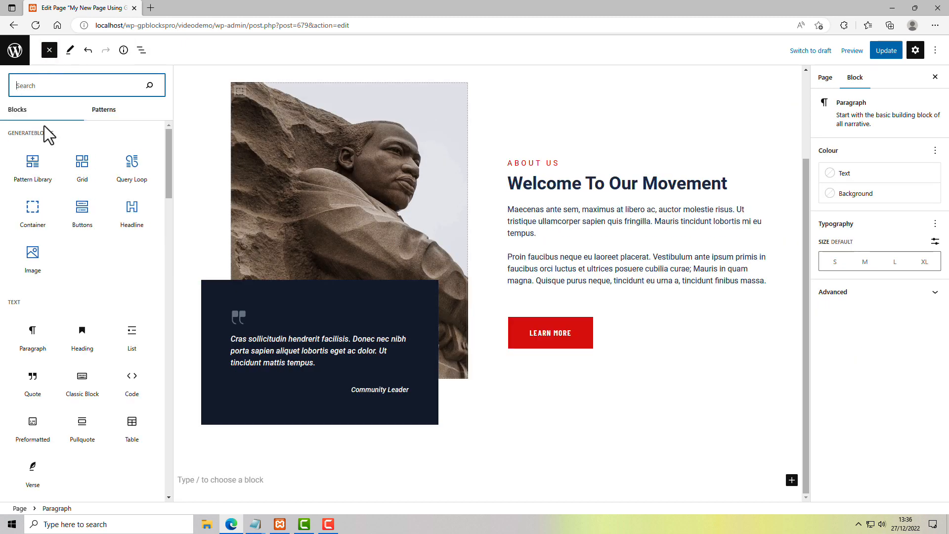
pyautogui.click(29, 166)
pyautogui.click(29, 165)
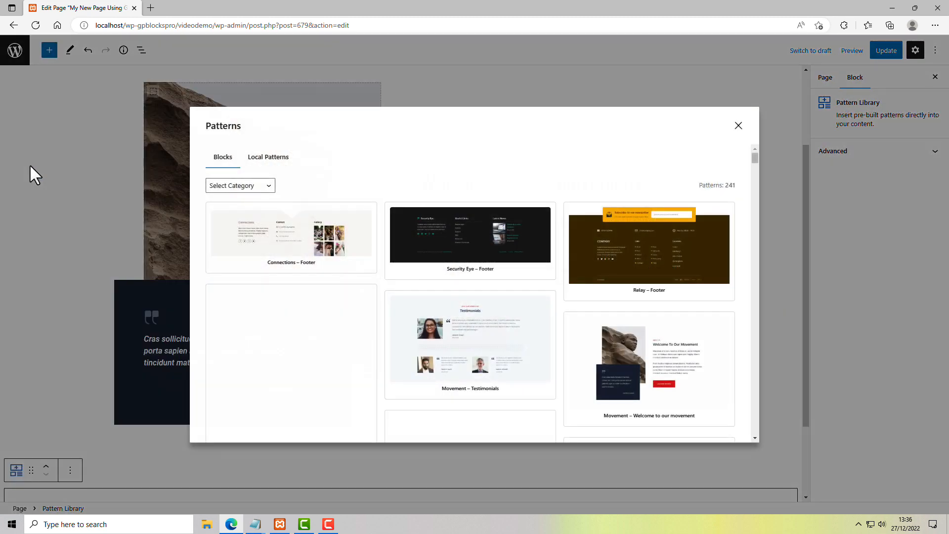
pyautogui.click(252, 186)
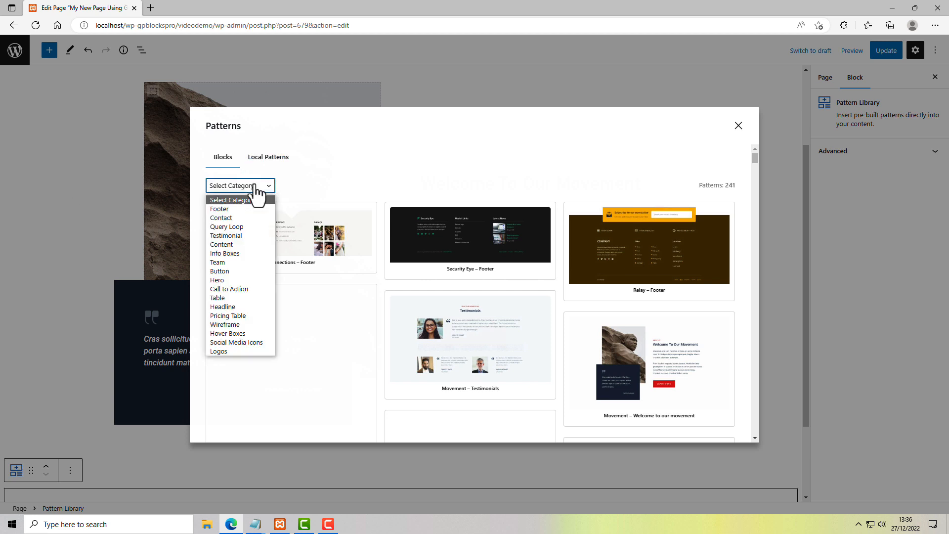
pyautogui.click(256, 245)
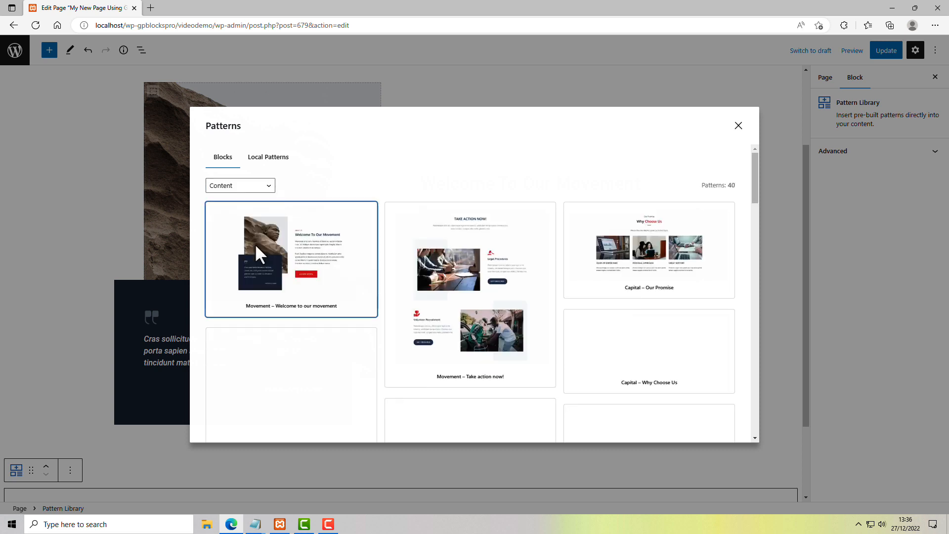
pyautogui.click(499, 257)
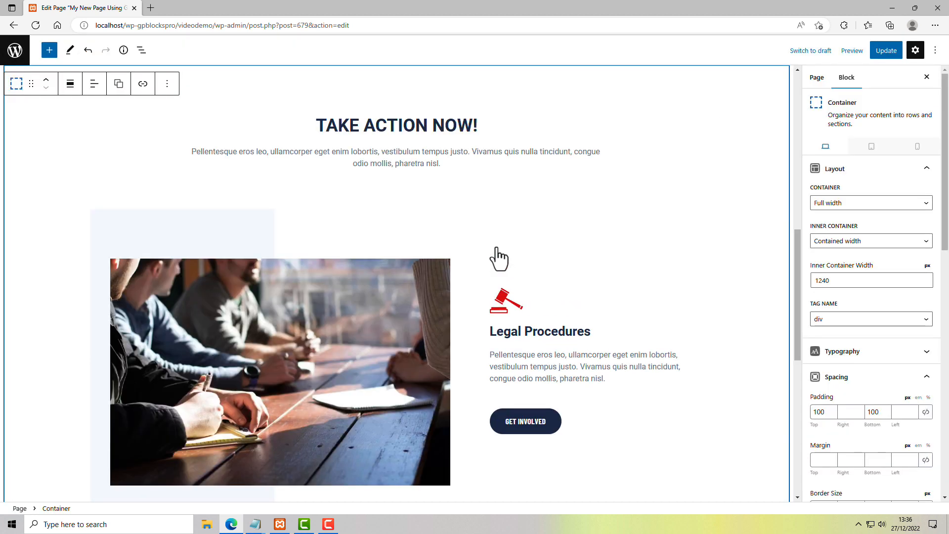
# Insert the "Security Eye – Our services" pattern from the Pattern Library's Content category below the Take Action Now section
pyautogui.moveTo(798, 248); pyautogui.dragTo(786, 70)
pyautogui.click(49, 50)
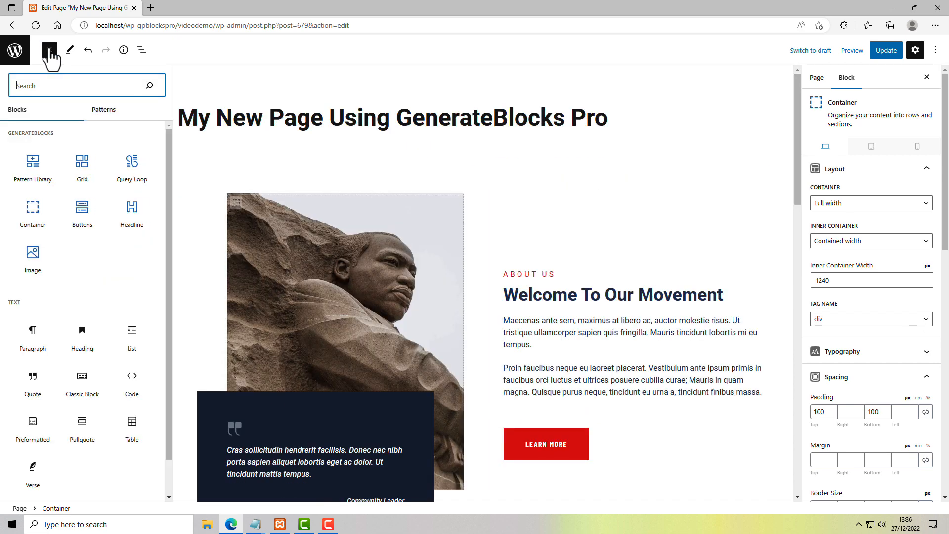
pyautogui.click(32, 158)
pyautogui.click(32, 158)
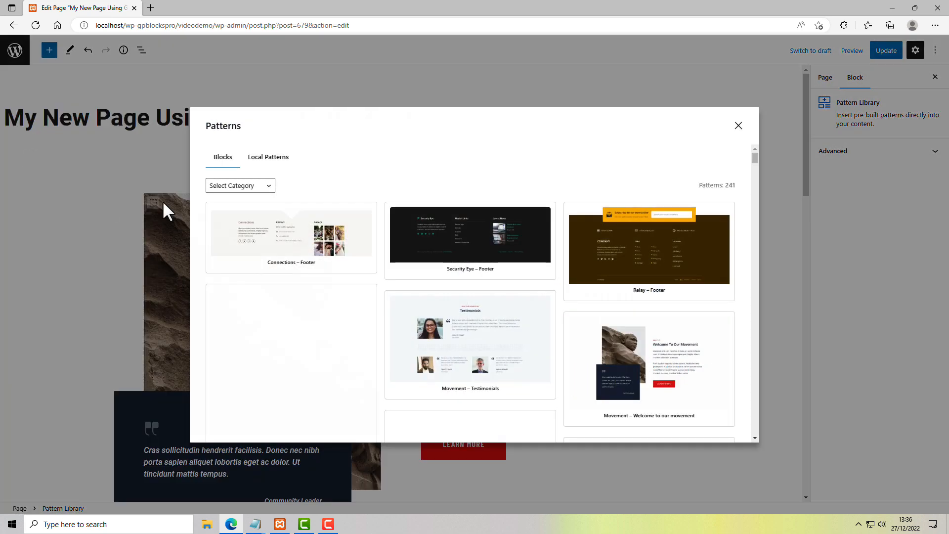
pyautogui.click(253, 188)
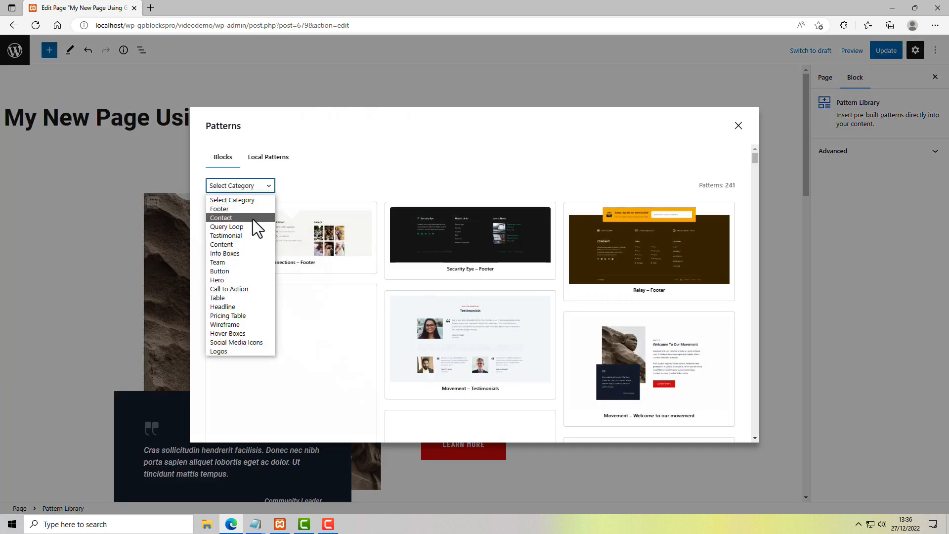
pyautogui.click(241, 246)
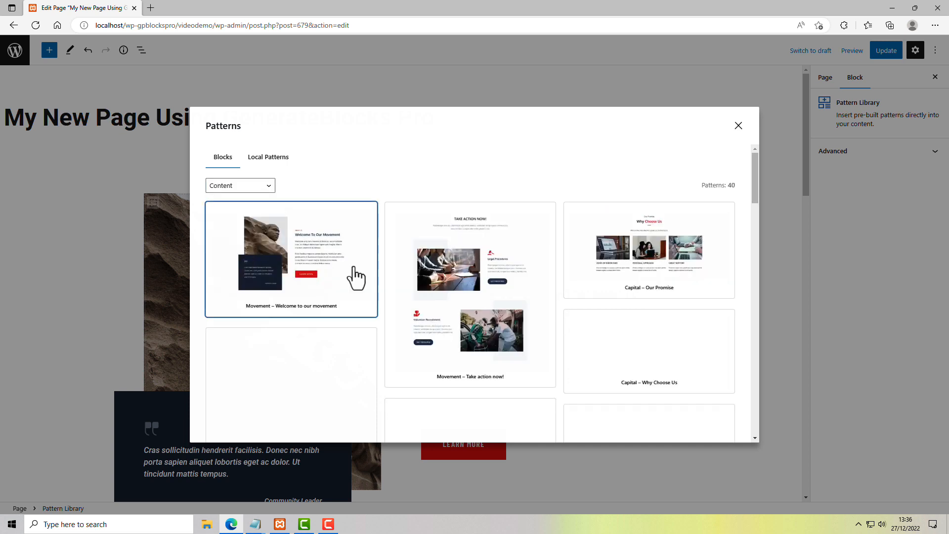
pyautogui.moveTo(753, 162); pyautogui.dragTo(770, 269)
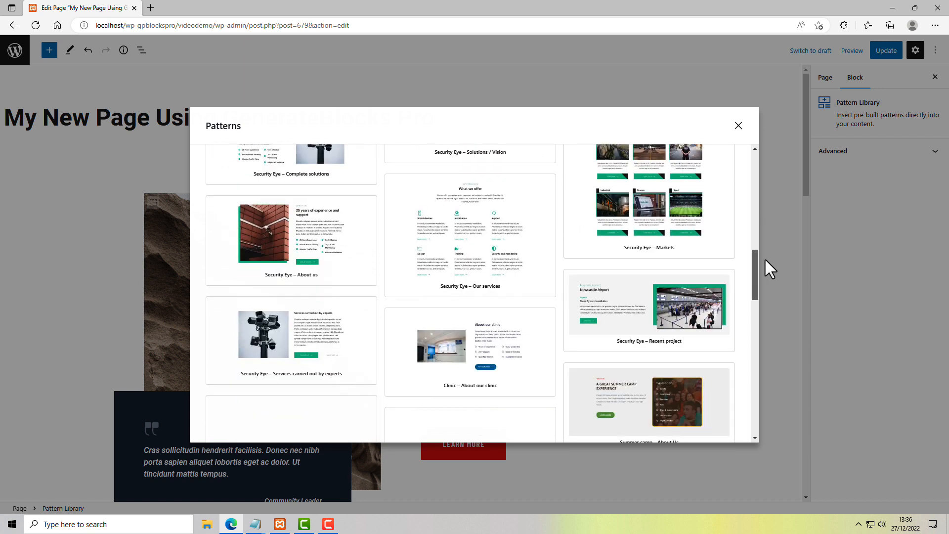
pyautogui.click(434, 265)
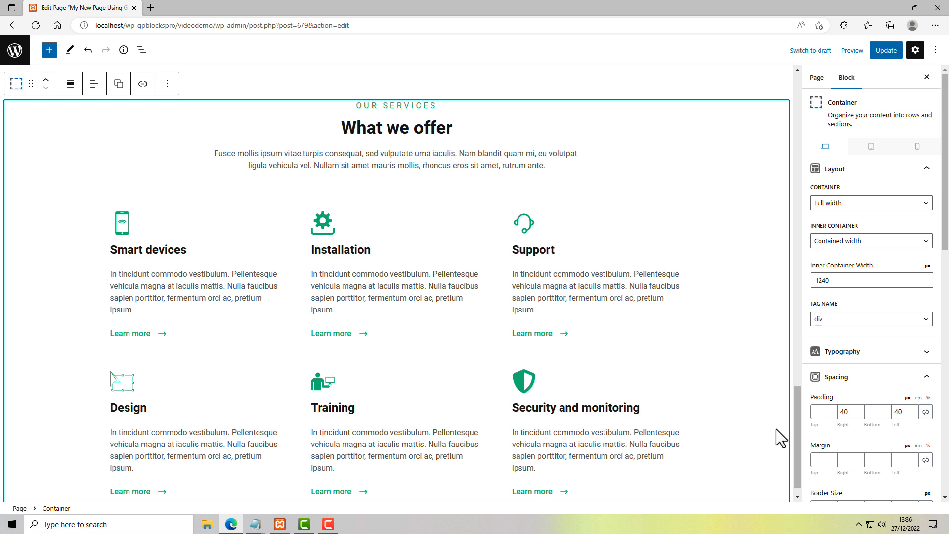
# Update the page and review all of its inserted sections on the live version
pyautogui.moveTo(797, 429); pyautogui.dragTo(808, 238)
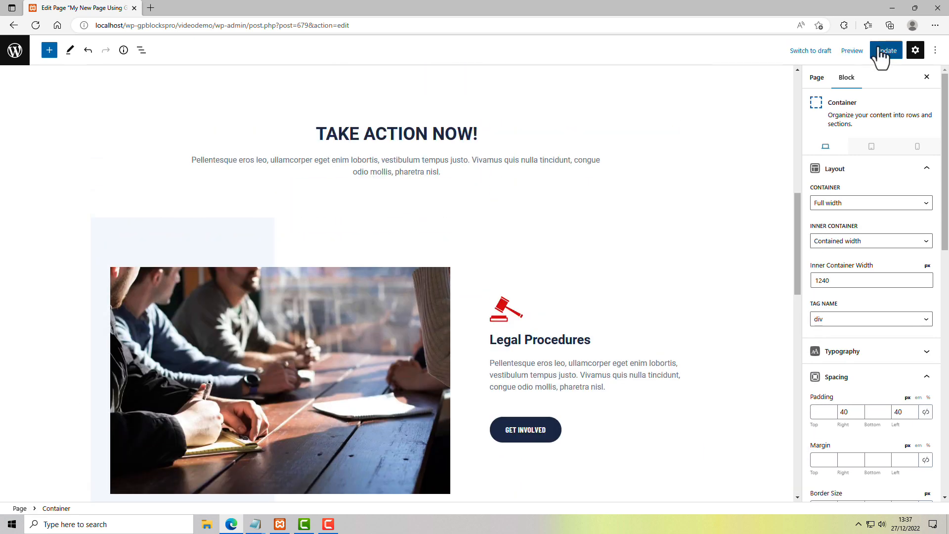
pyautogui.click(882, 51)
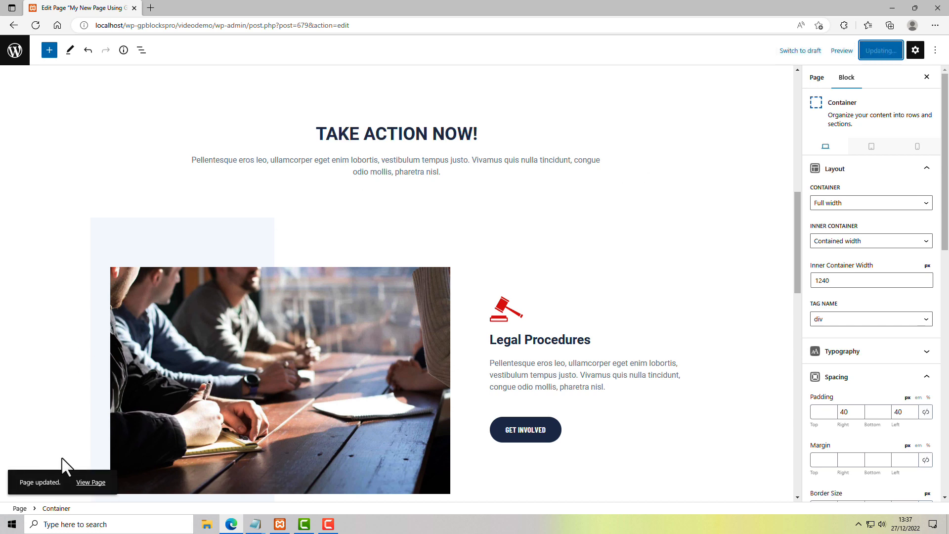
pyautogui.click(91, 482)
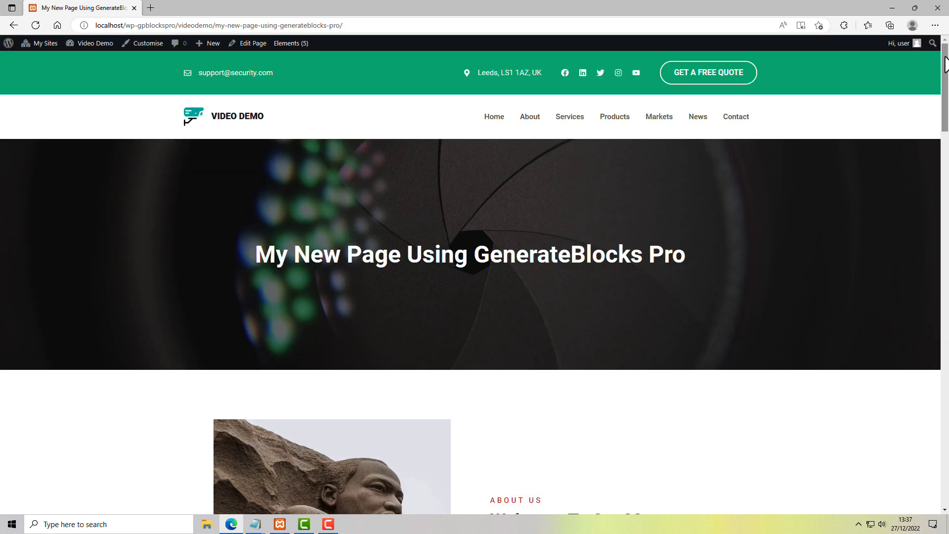
pyautogui.moveTo(946, 64); pyautogui.dragTo(946, 379)
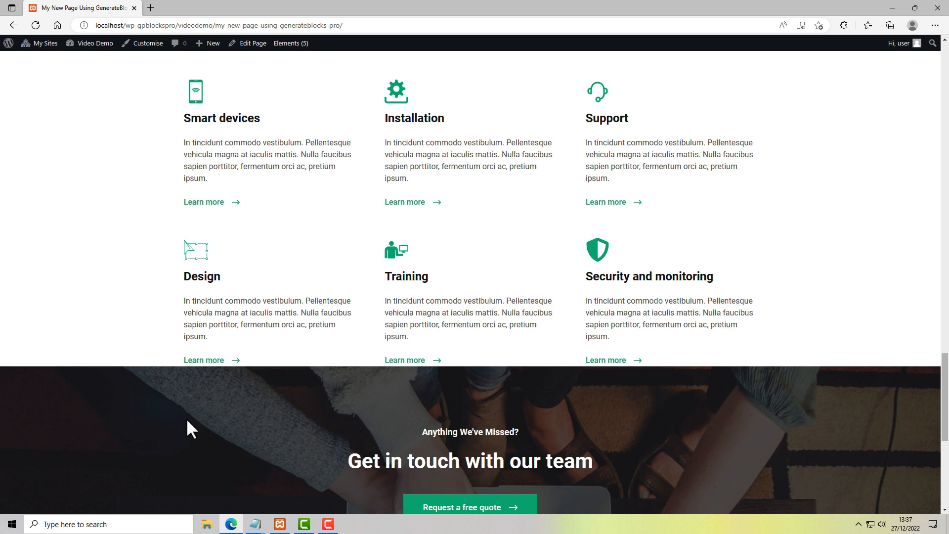
# Reopen the page for editing and set the bottom margin of the "What we offer" section's outer container to 100 px
pyautogui.click(251, 45)
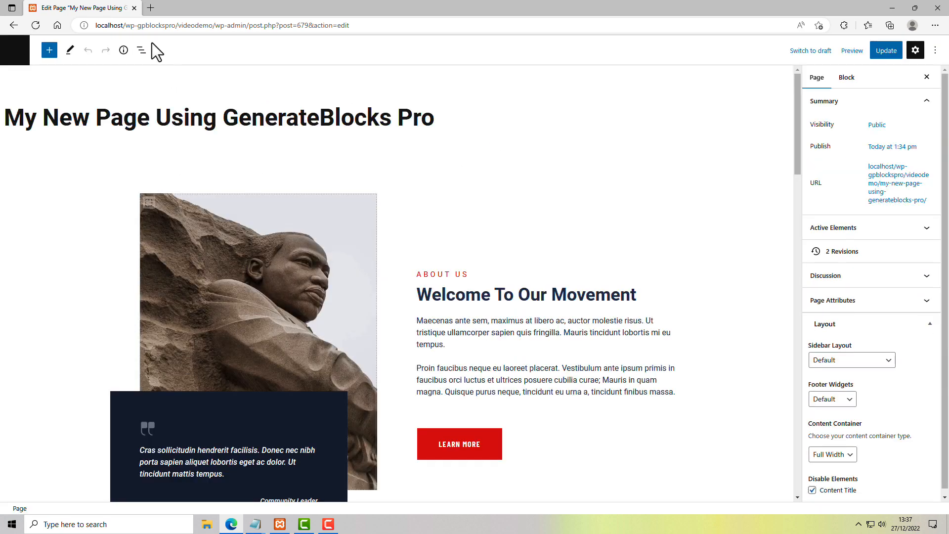
pyautogui.click(141, 50)
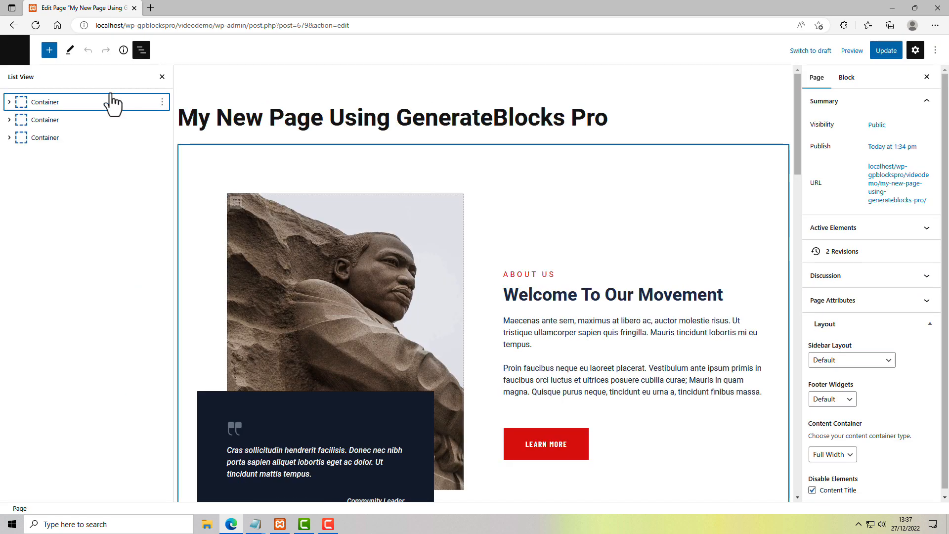
pyautogui.click(46, 138)
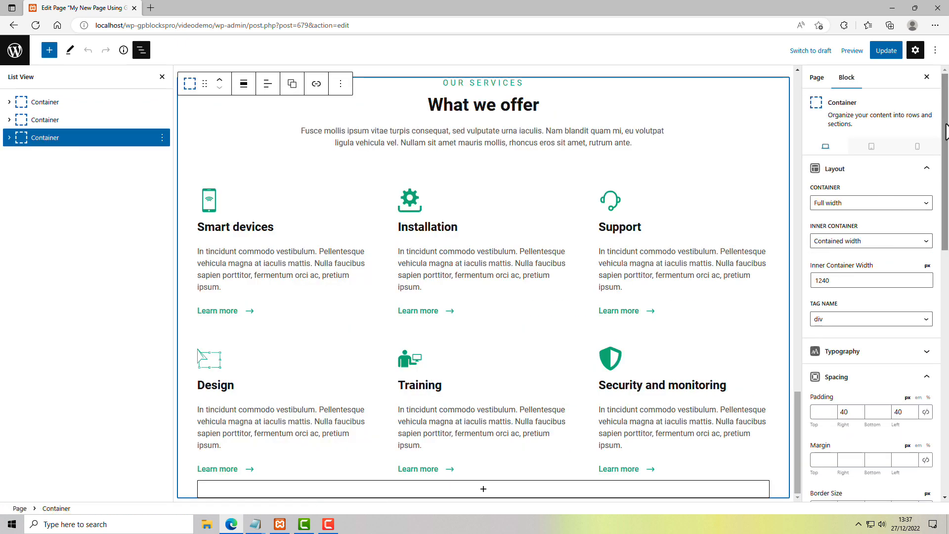
pyautogui.moveTo(944, 120); pyautogui.dragTo(948, 218)
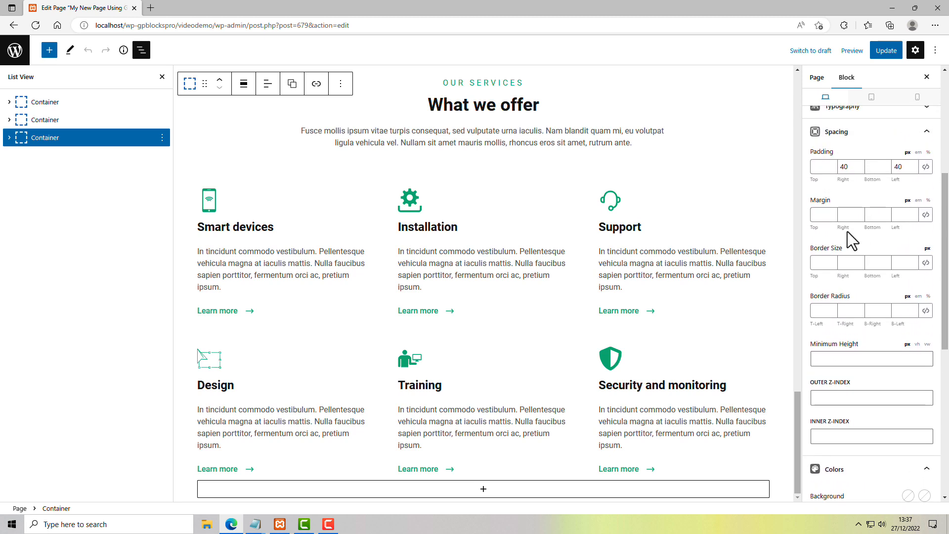
pyautogui.click(873, 214)
pyautogui.write('100')
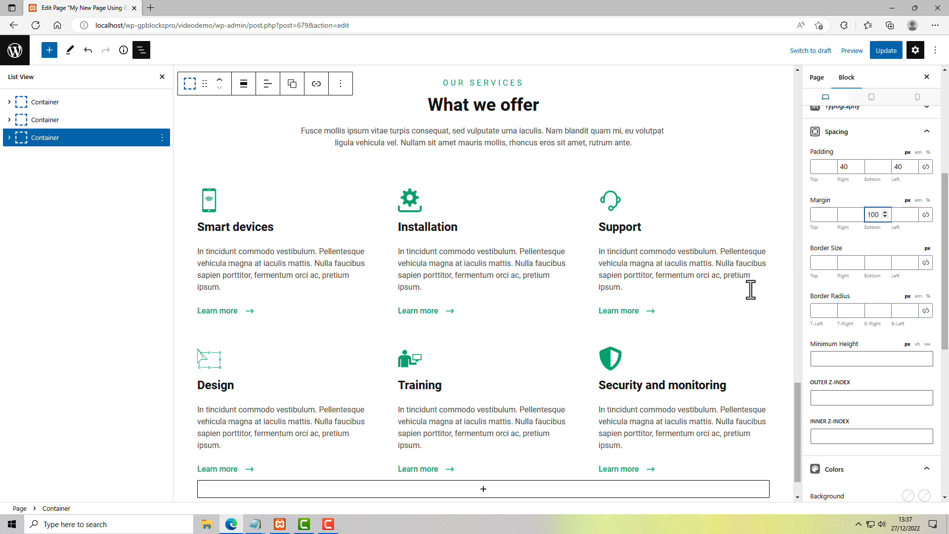
# Update the page and review the spacing of its sections on the live version down to the Get in touch banner
pyautogui.click(886, 45)
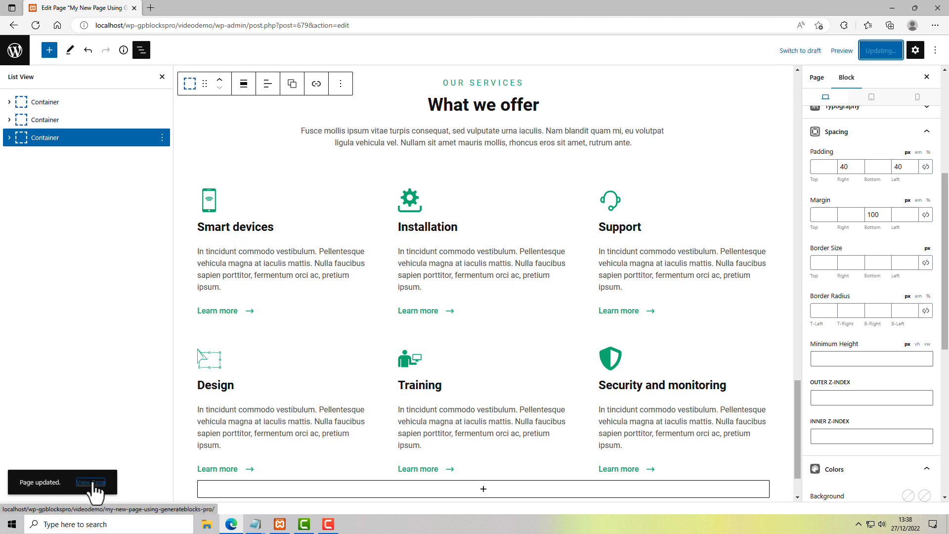
pyautogui.click(93, 483)
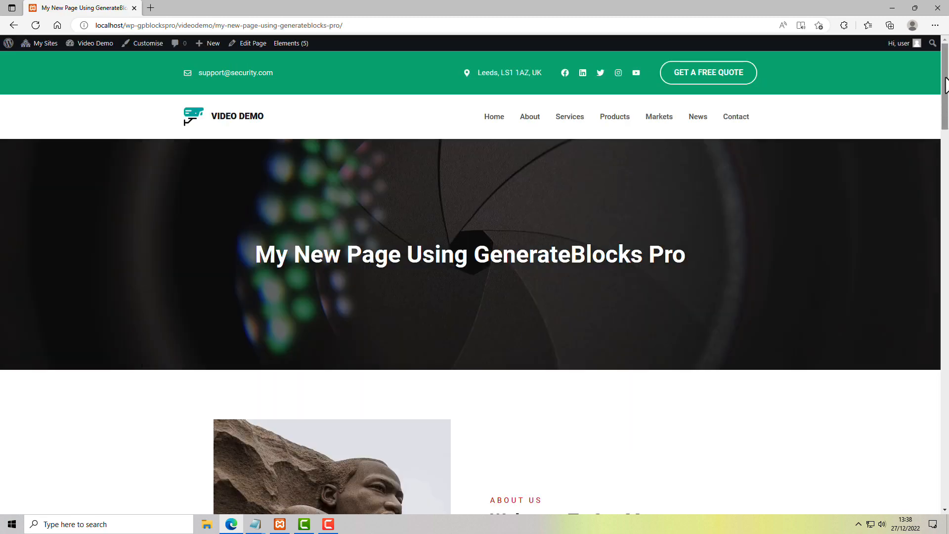
pyautogui.moveTo(948, 135); pyautogui.dragTo(947, 398)
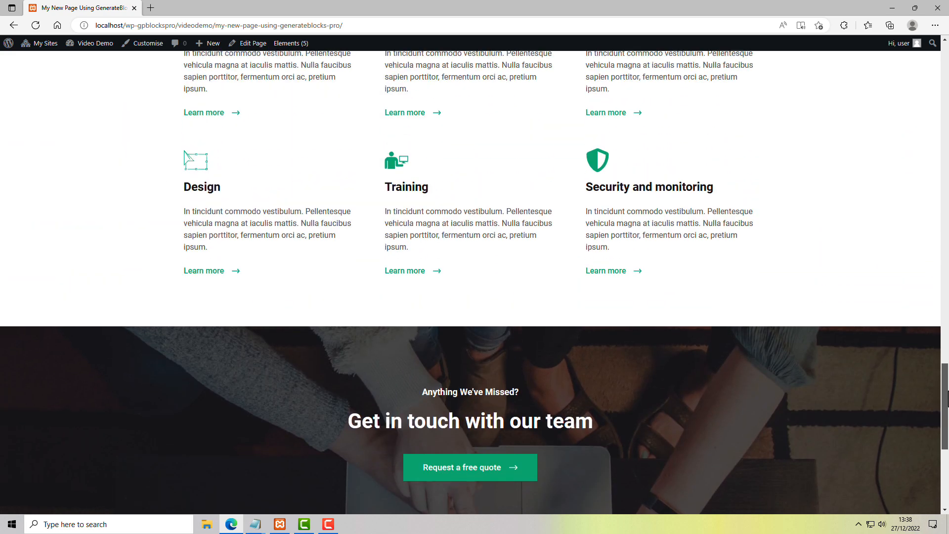
pyautogui.moveTo(947, 398); pyautogui.dragTo(947, 150)
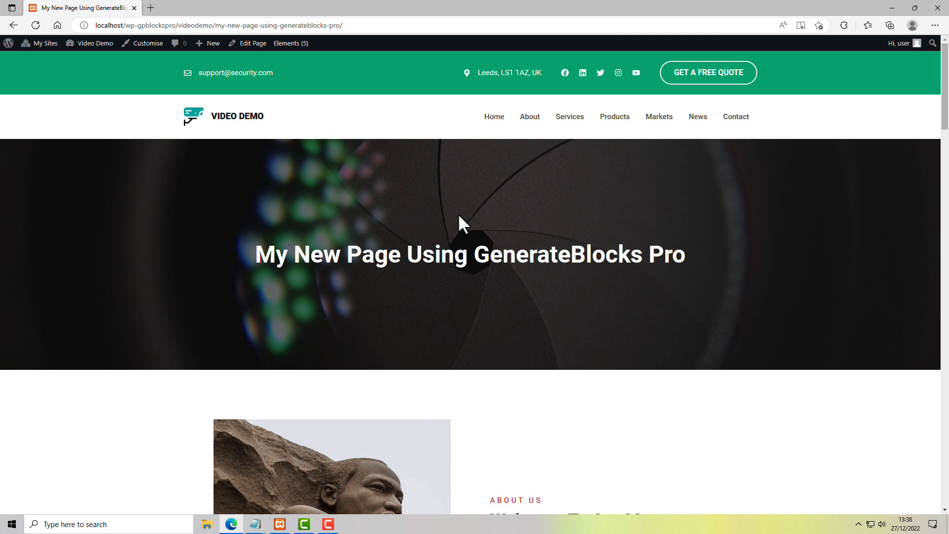
# Examine the theme's Global Colors palette in the site customiser's Colours settings, and return to the live page
pyautogui.click(149, 44)
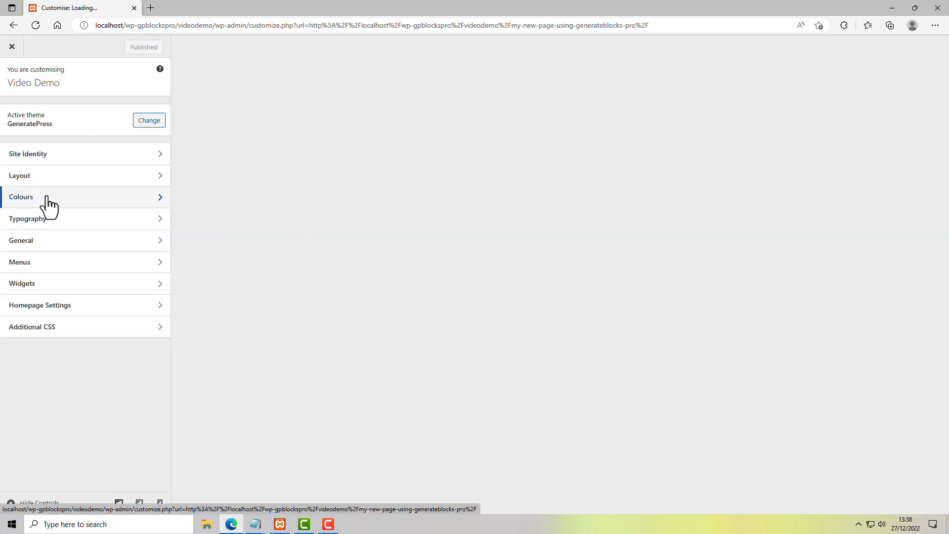
pyautogui.click(47, 204)
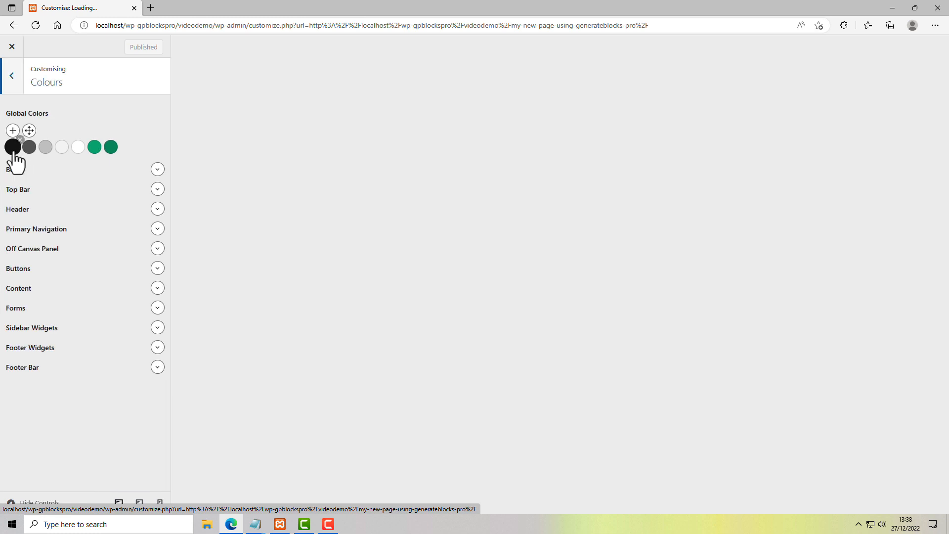
pyautogui.moveTo(37, 154)
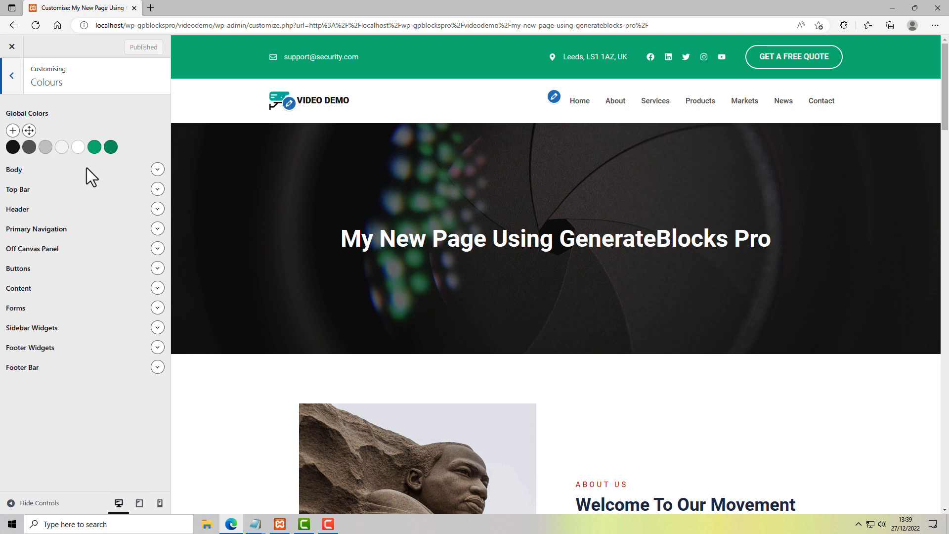
pyautogui.moveTo(97, 151)
pyautogui.click(12, 47)
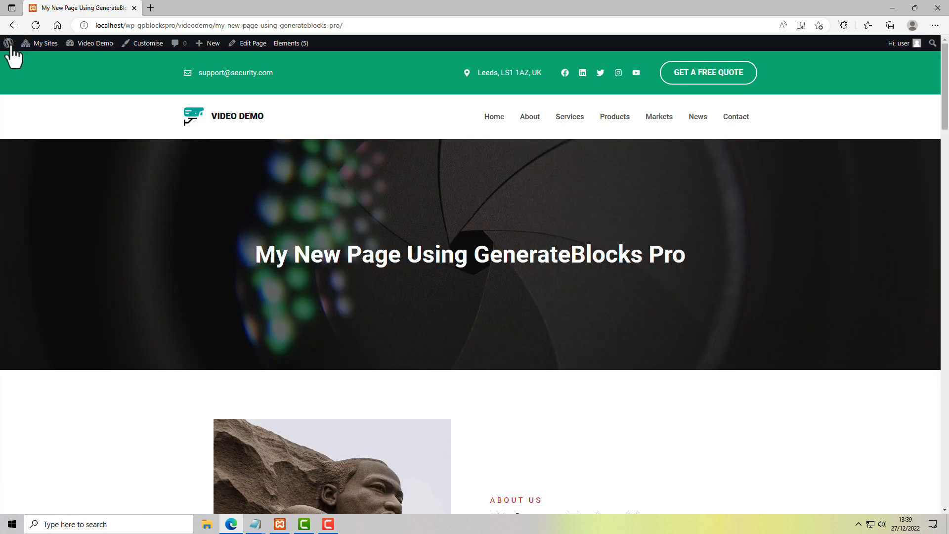
# Reopen the page for editing and set the "About Us" headline's text colour to the global colour accent-2
pyautogui.scroll(-5, 564, 405)
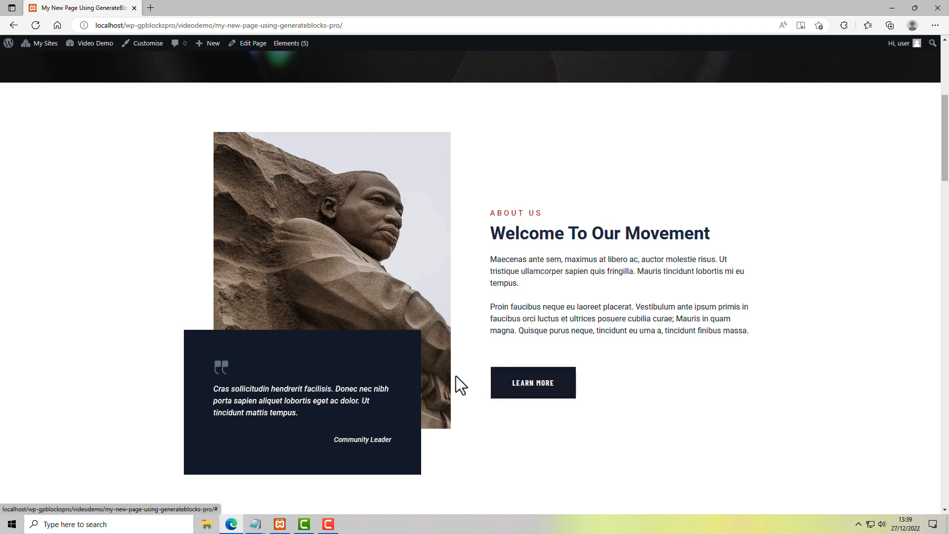
pyautogui.click(256, 46)
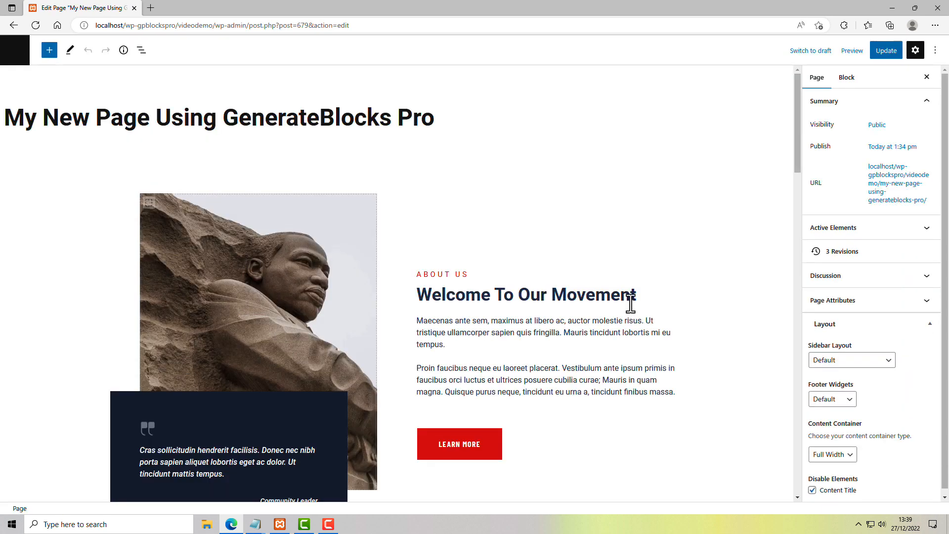
pyautogui.click(435, 275)
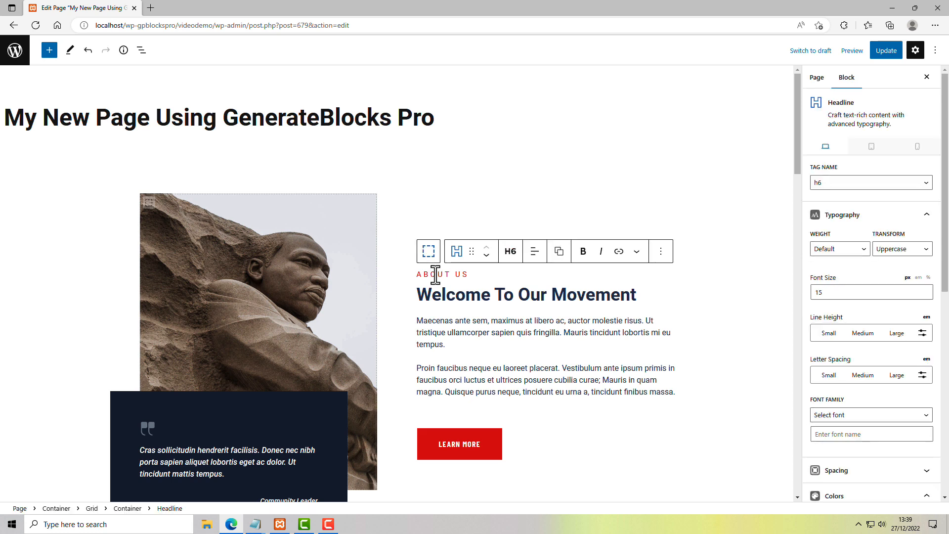
pyautogui.moveTo(947, 209); pyautogui.dragTo(948, 343)
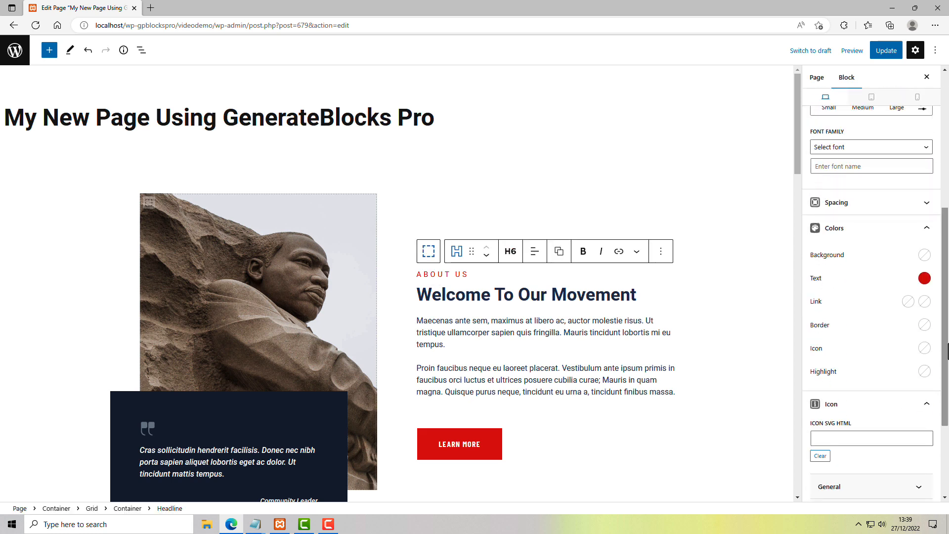
pyautogui.click(924, 278)
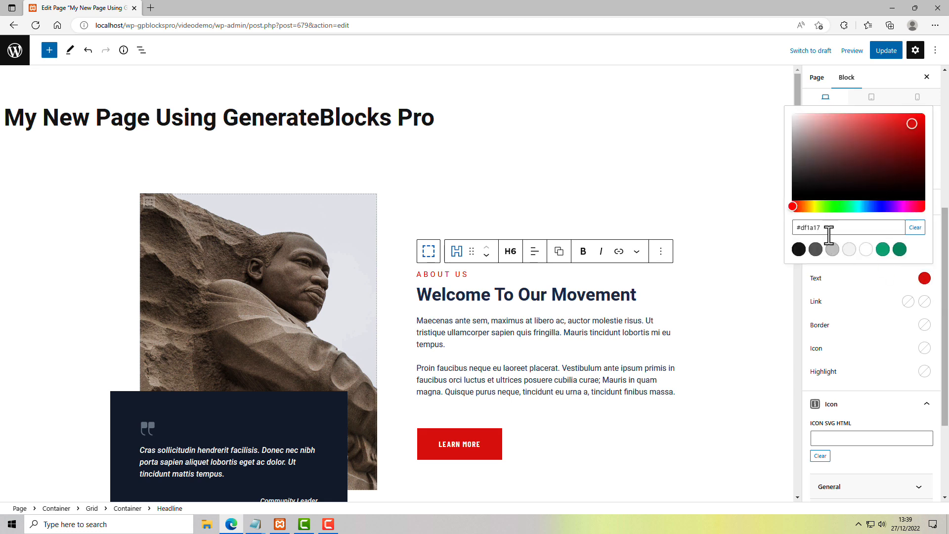
pyautogui.click(900, 250)
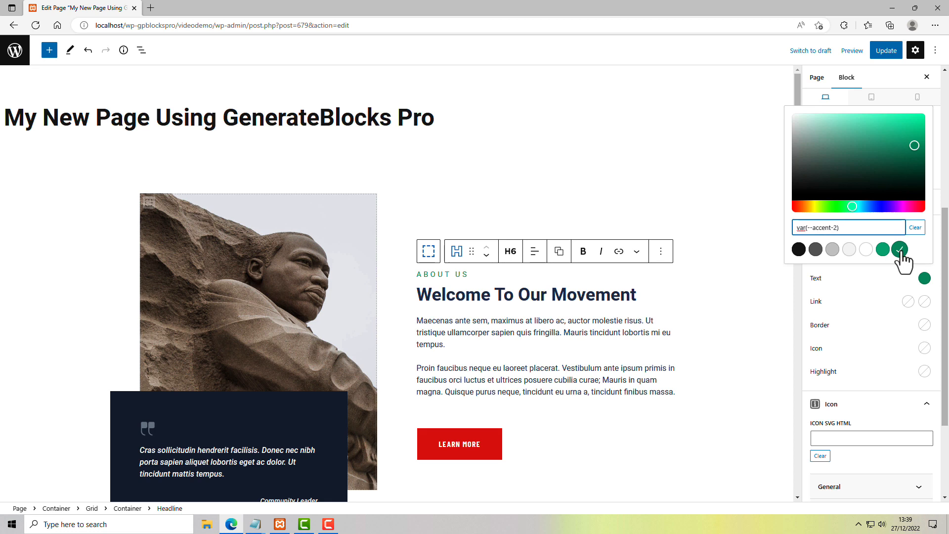
# Clear the custom text colour of the "Welcome To Our Movement" heading and of both paragraphs below it
pyautogui.click(477, 296)
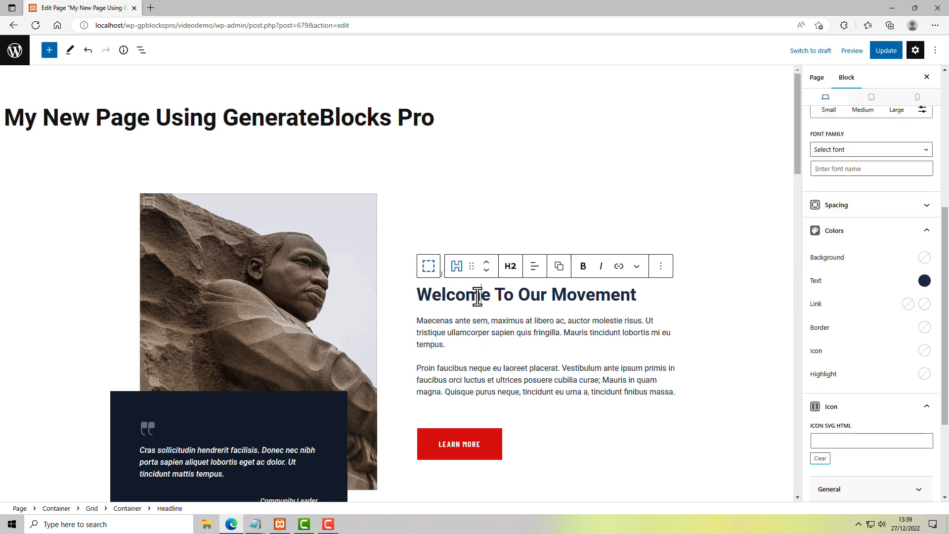
pyautogui.click(924, 281)
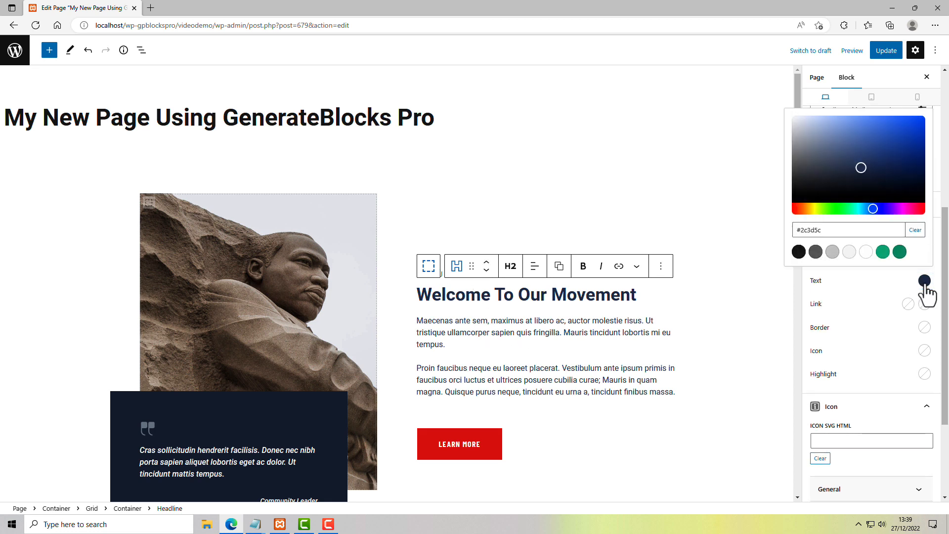
pyautogui.click(916, 230)
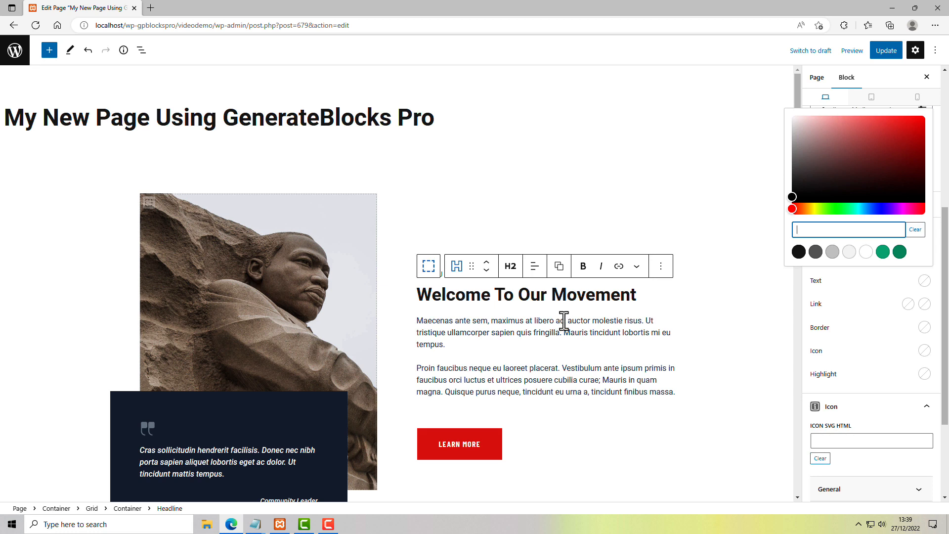
pyautogui.click(564, 321)
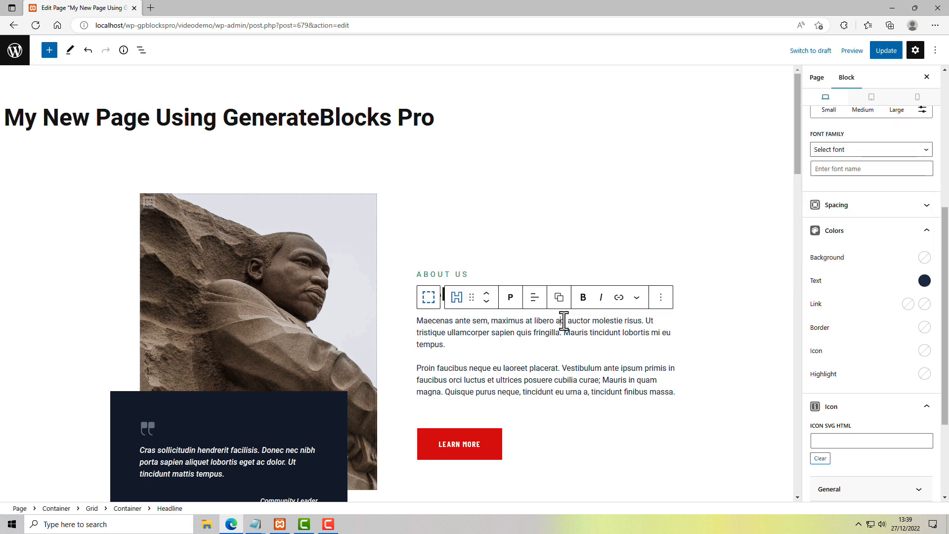
pyautogui.click(924, 281)
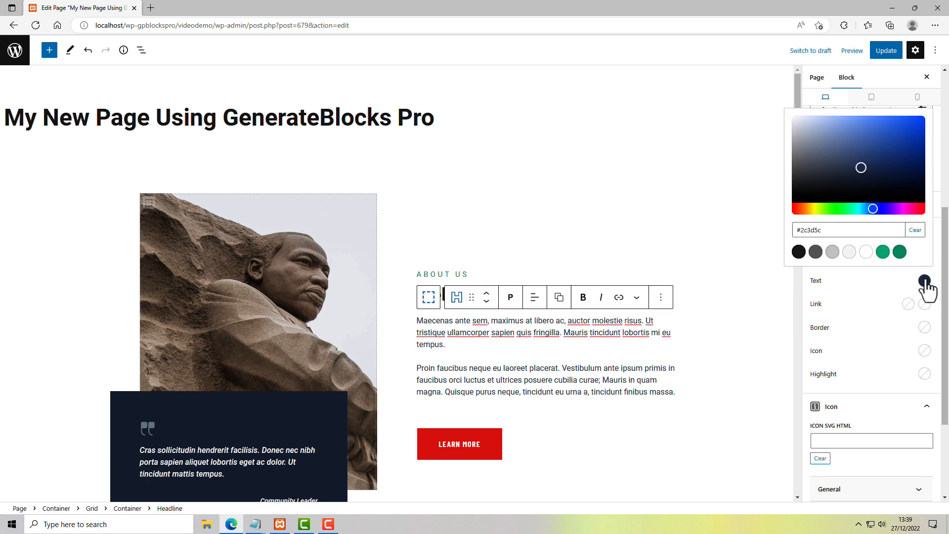
pyautogui.click(915, 230)
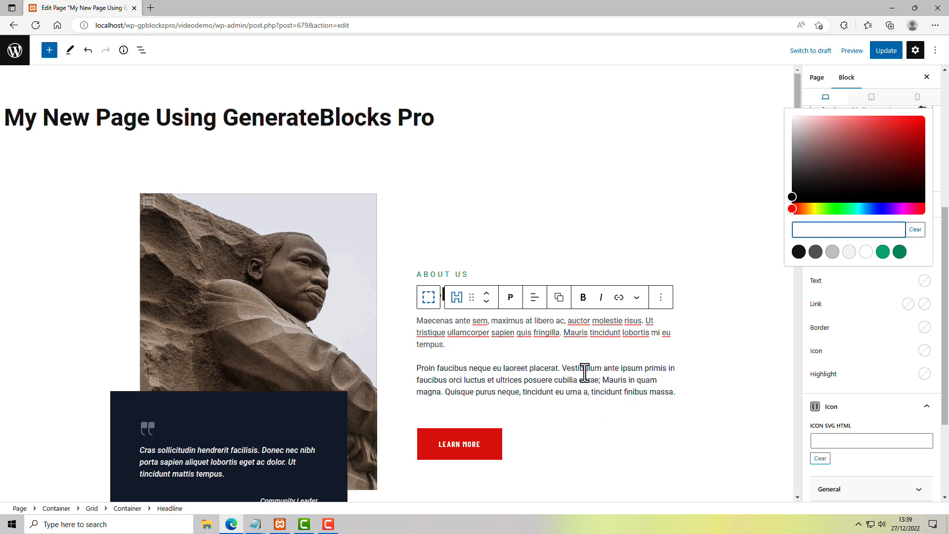
pyautogui.hotkey('ctrl', 'z')
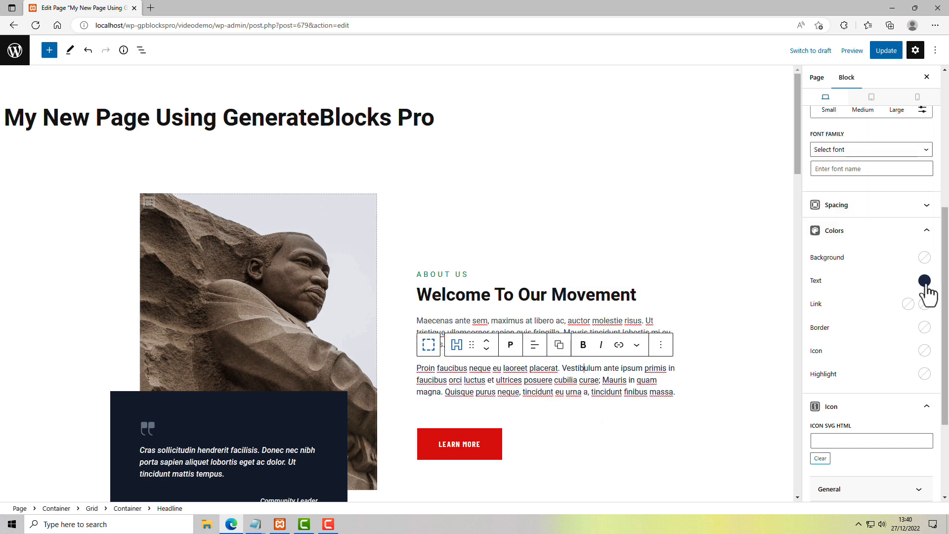
pyautogui.click(925, 281)
pyautogui.click(915, 230)
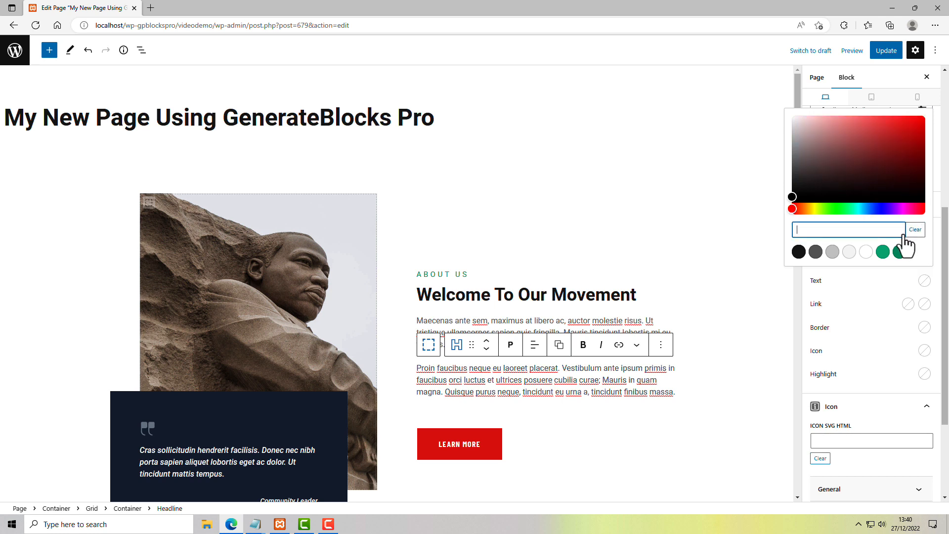
# Set the Learn More button's background colour to accent-2 and its hover background colour to contrast
pyautogui.click(468, 441)
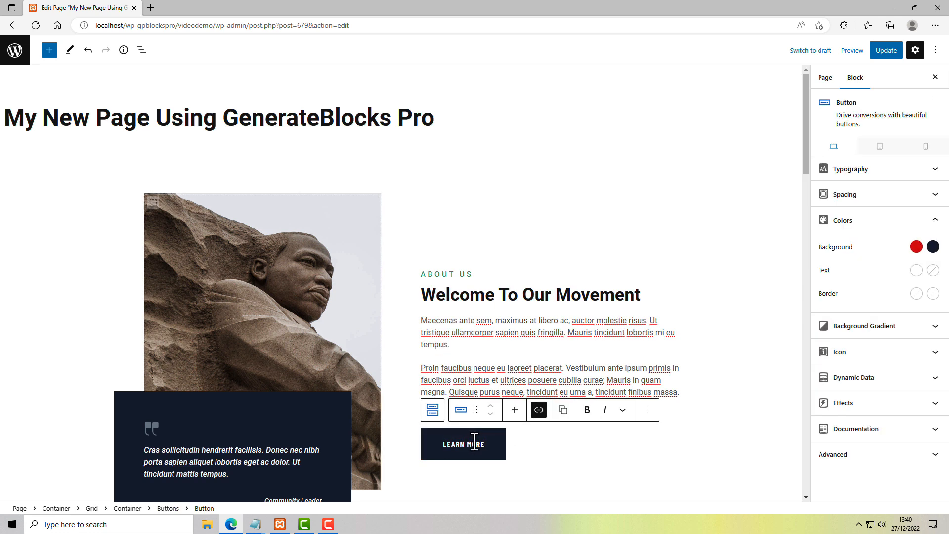
pyautogui.click(917, 246)
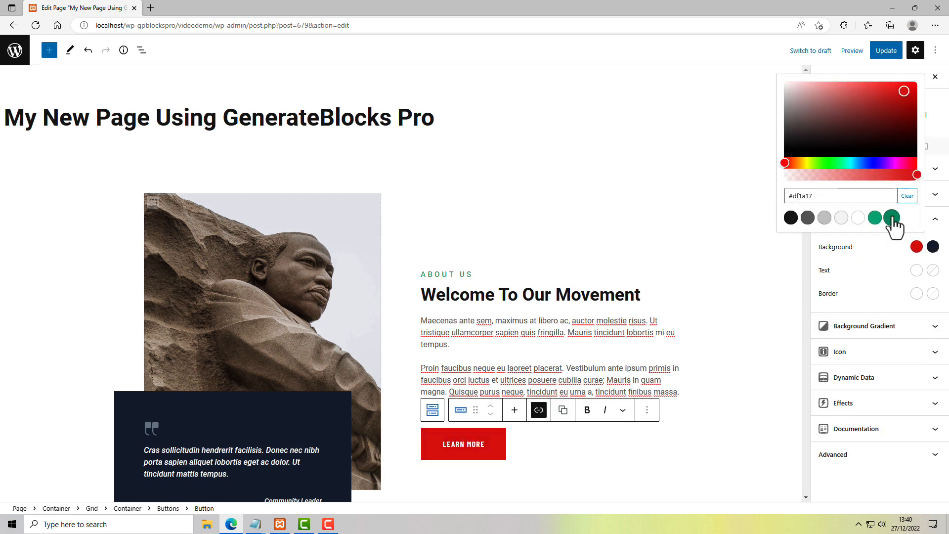
pyautogui.click(892, 218)
pyautogui.click(933, 246)
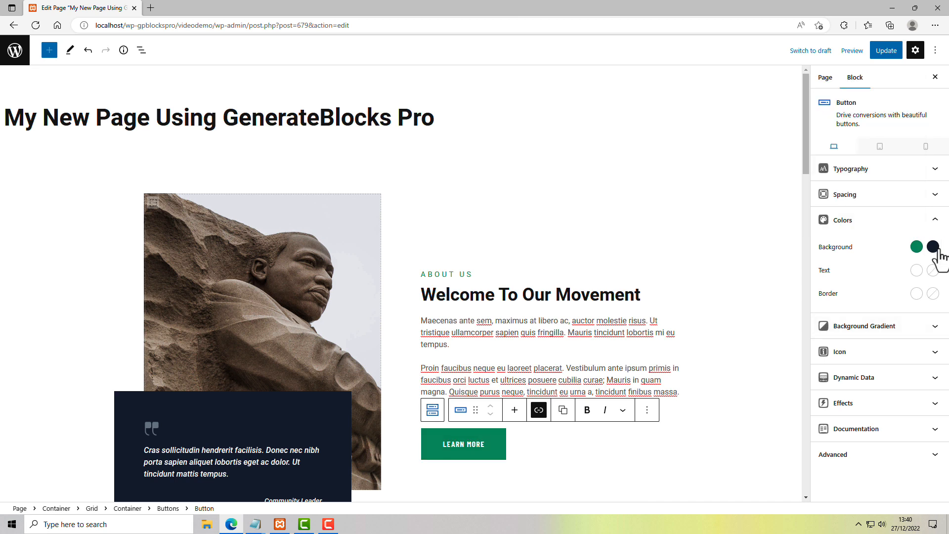
pyautogui.click(808, 219)
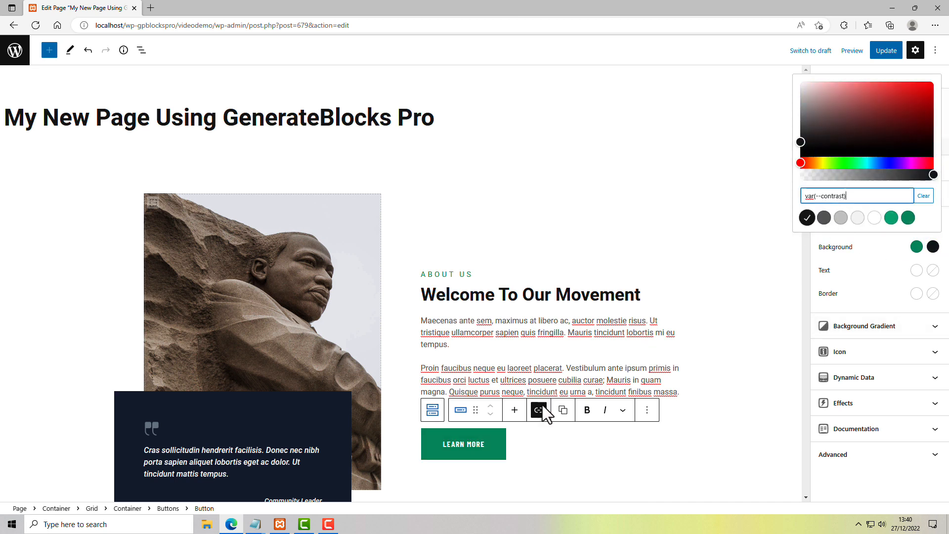
# Set the quote container's background to the global colour contrast after trying accent-2 on it
pyautogui.click(288, 399)
pyautogui.scroll(-5, 915, 324)
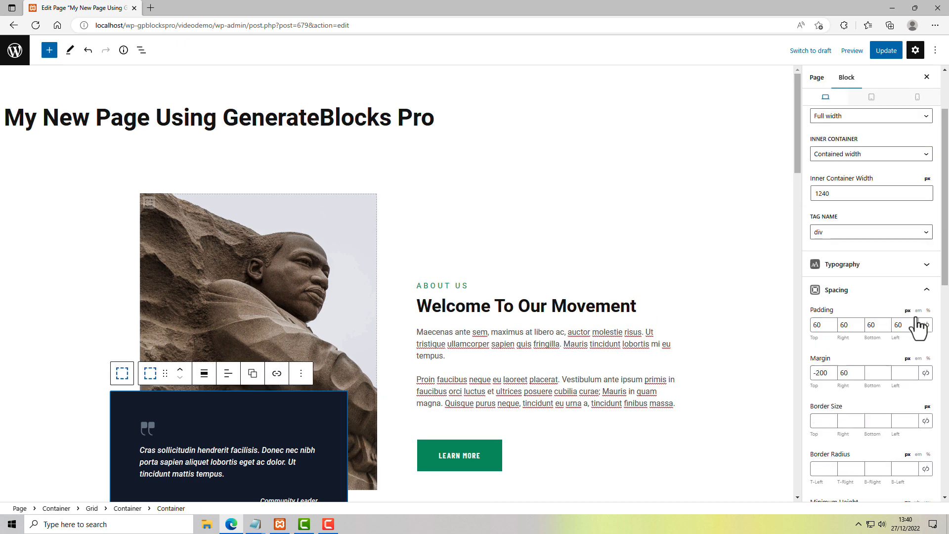
pyautogui.scroll(-4, 915, 317)
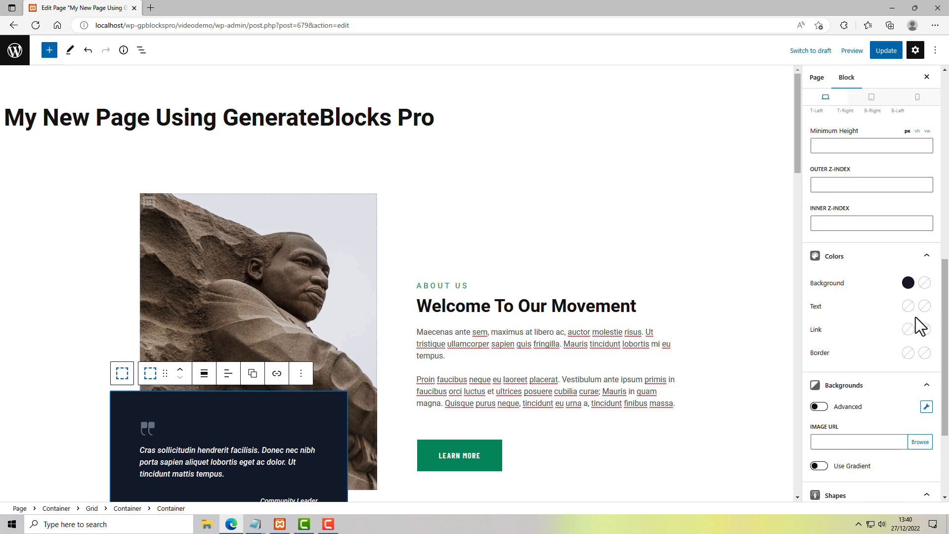
pyautogui.click(908, 282)
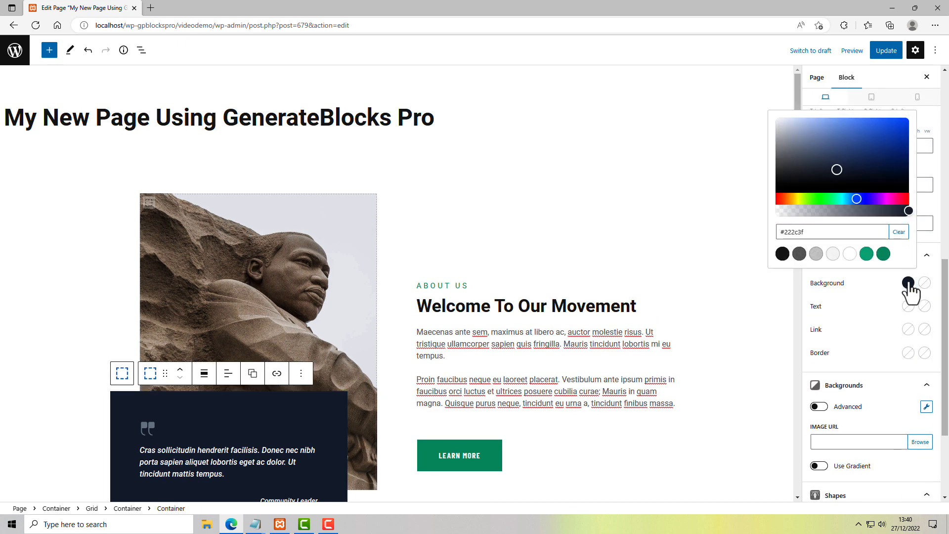
pyautogui.click(782, 254)
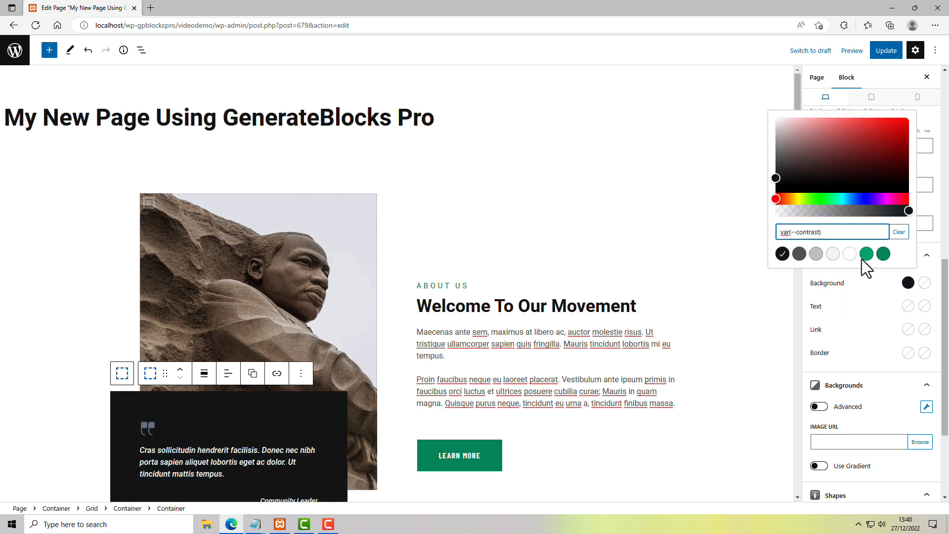
pyautogui.click(884, 255)
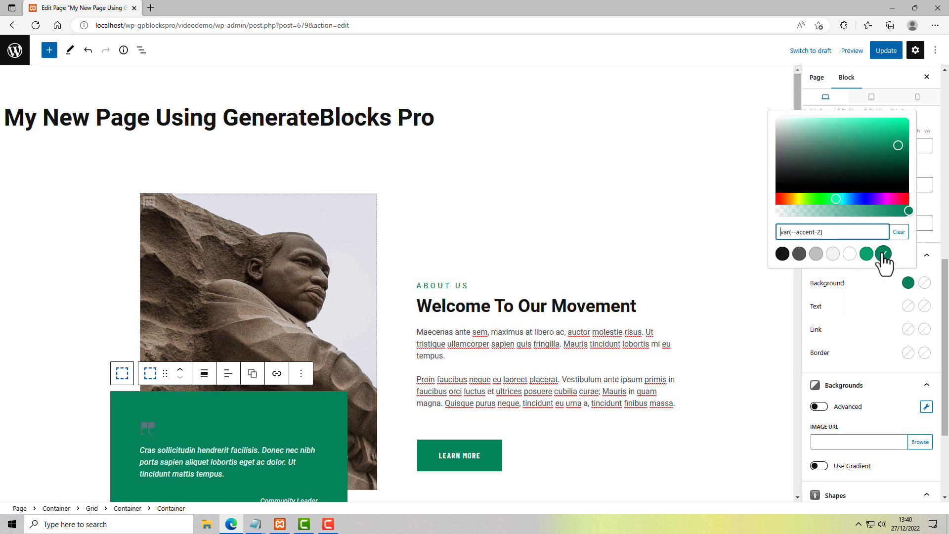
pyautogui.click(783, 254)
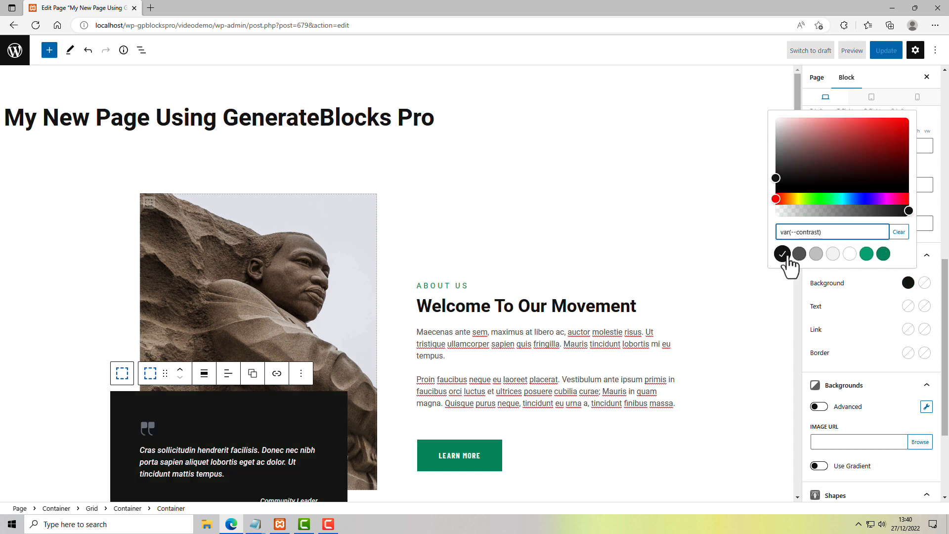
# Set the icon colour of the quote text's headline block to the global colour base-2
pyautogui.click(141, 425)
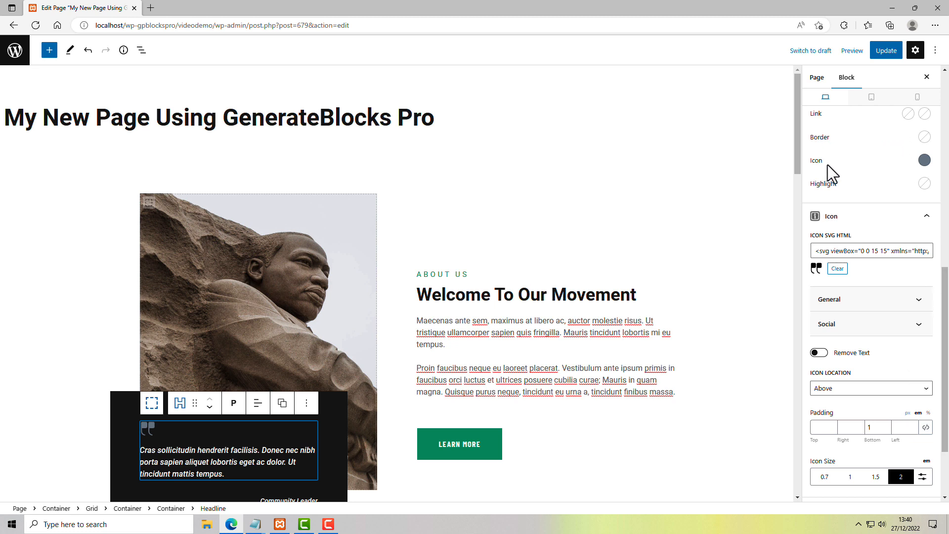
pyautogui.click(924, 161)
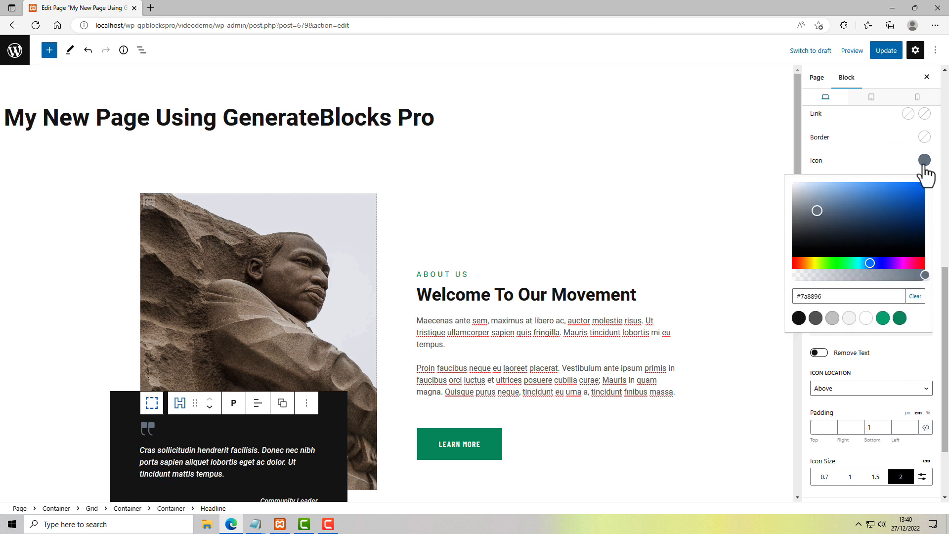
pyautogui.click(865, 318)
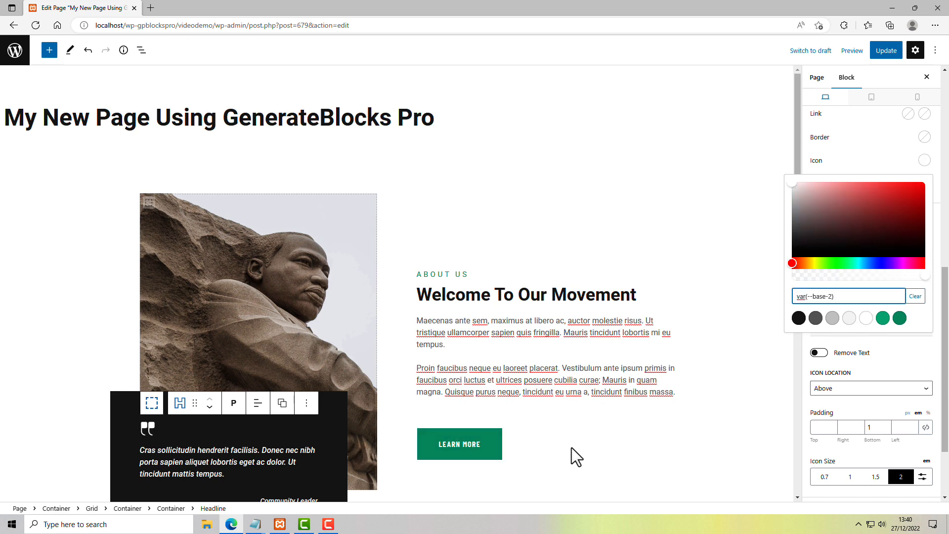
# Look over the recoloured About Us section and save the page's changes
pyautogui.scroll(-5, 572, 454)
pyautogui.scroll(1, 573, 450)
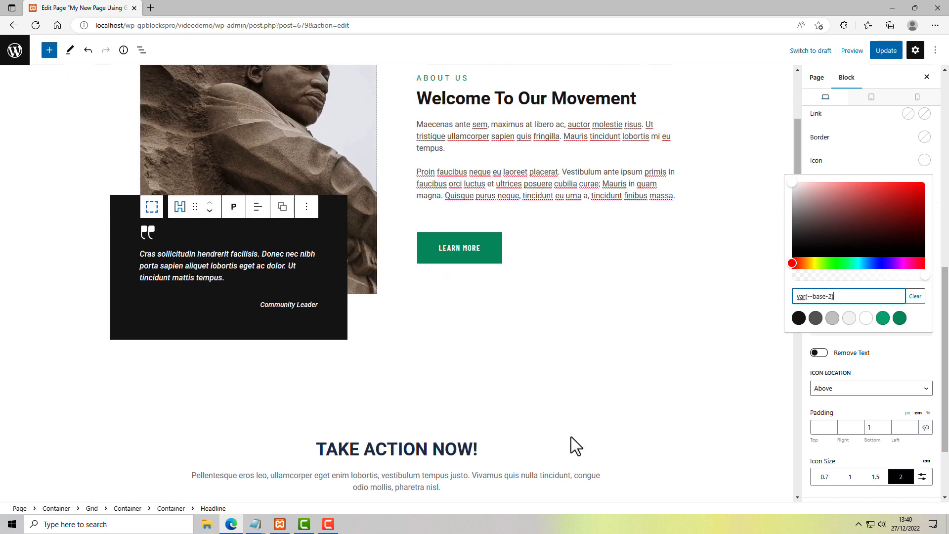
pyautogui.scroll(2, 589, 424)
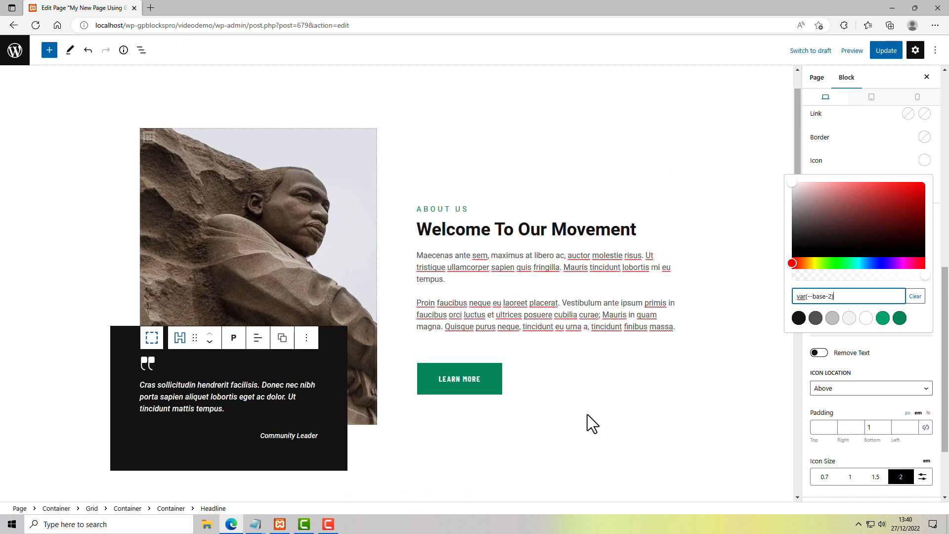
pyautogui.scroll(1, 596, 411)
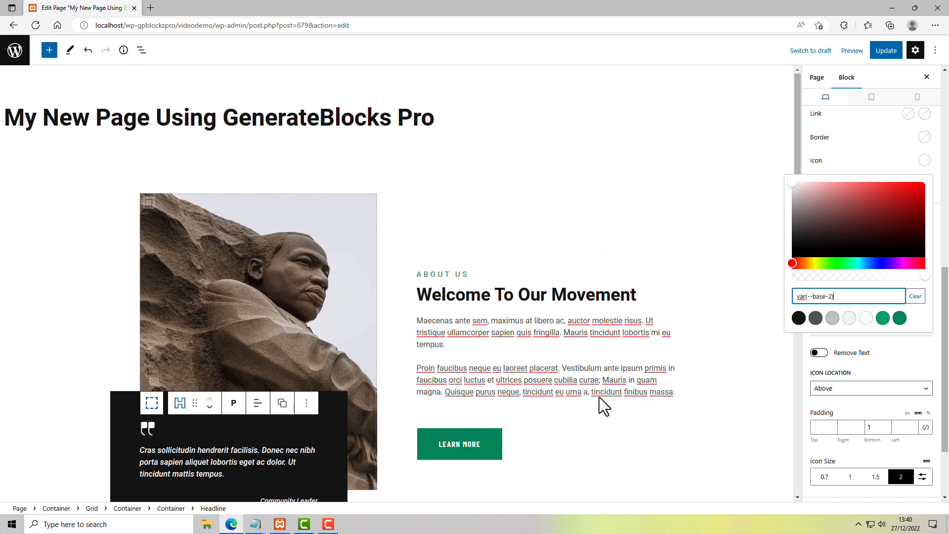
pyautogui.click(880, 55)
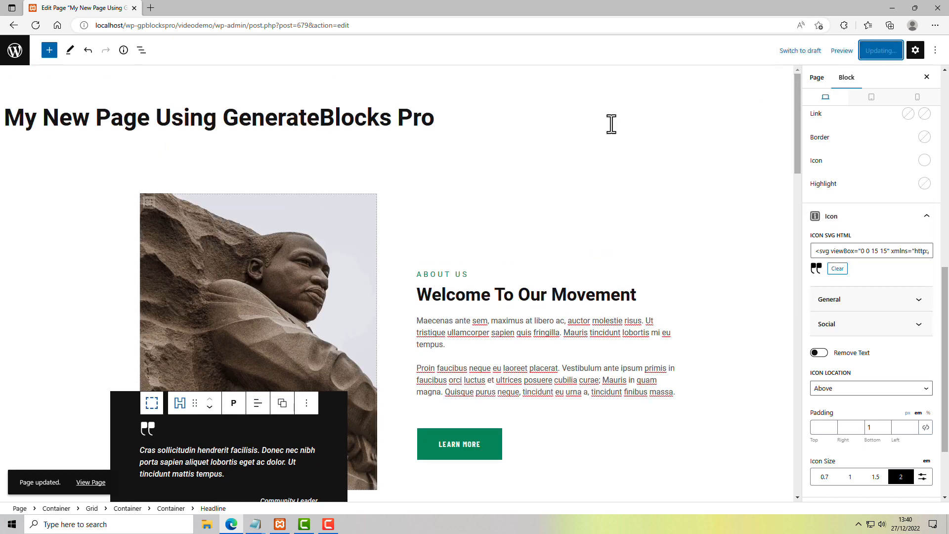
# View the published page and check the recoloured About Us section against the site's header
pyautogui.click(85, 484)
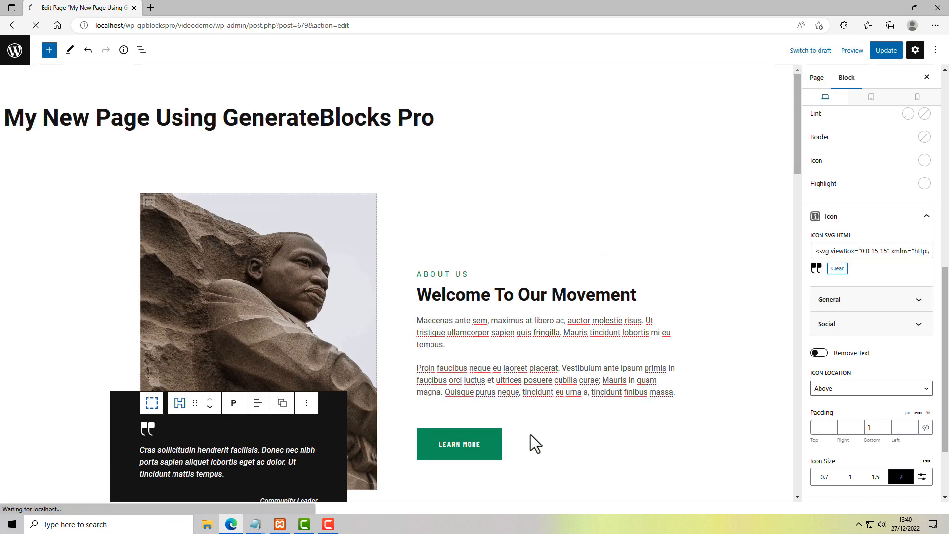
pyautogui.scroll(-5, 729, 390)
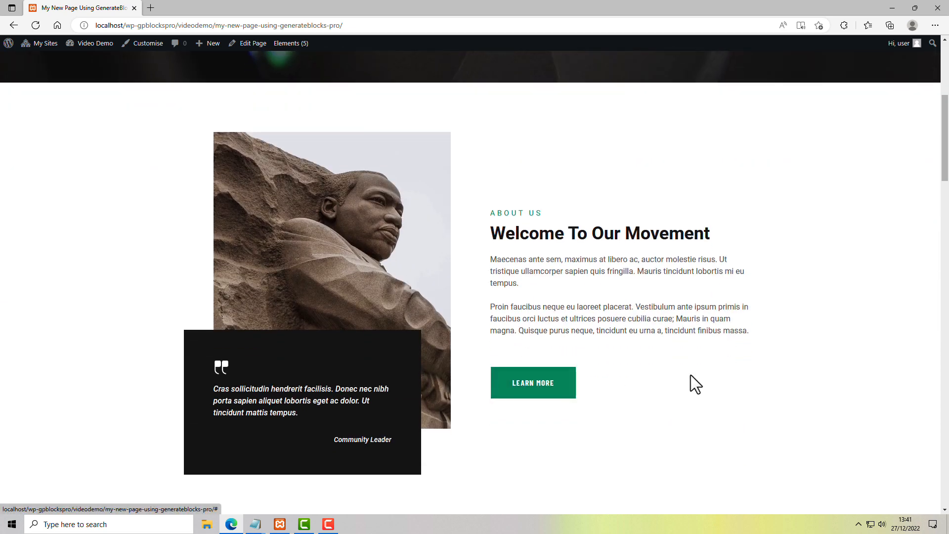
pyautogui.scroll(5, 690, 376)
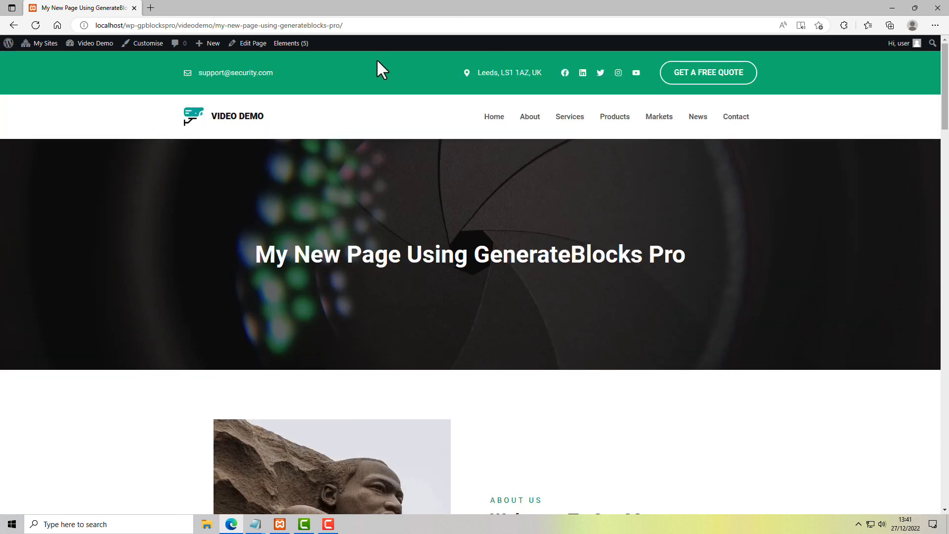
pyautogui.scroll(-5, 755, 310)
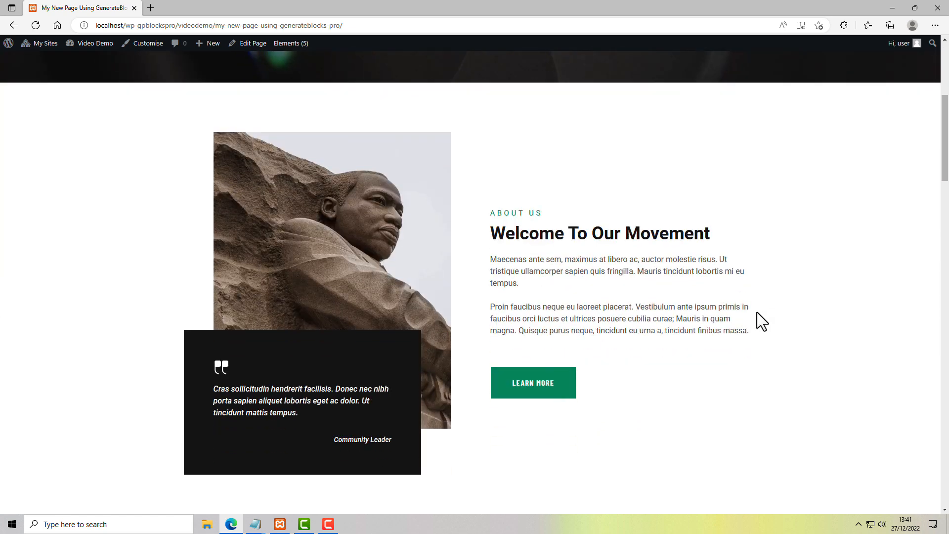
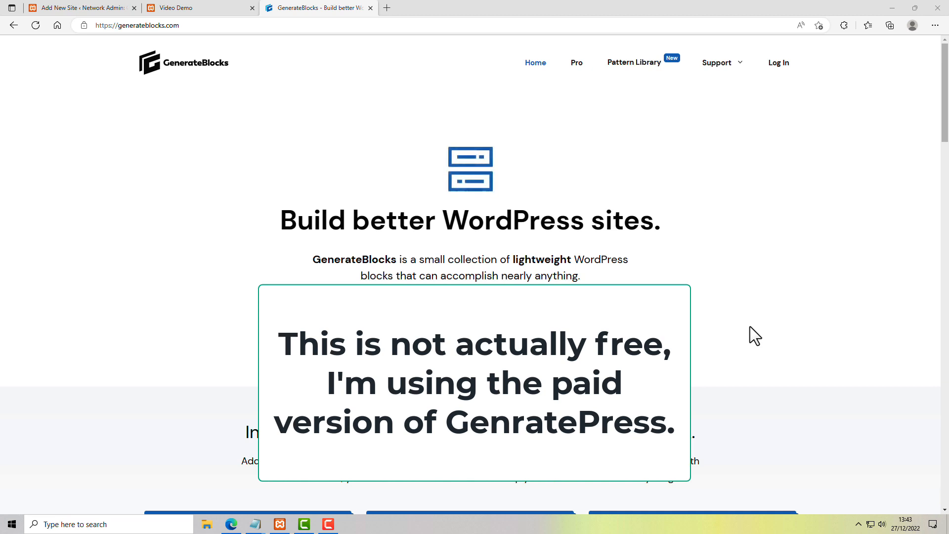
# Visit the Movement site of the multisite network and look over its home page
pyautogui.click(89, 8)
pyautogui.moveTo(51, 44)
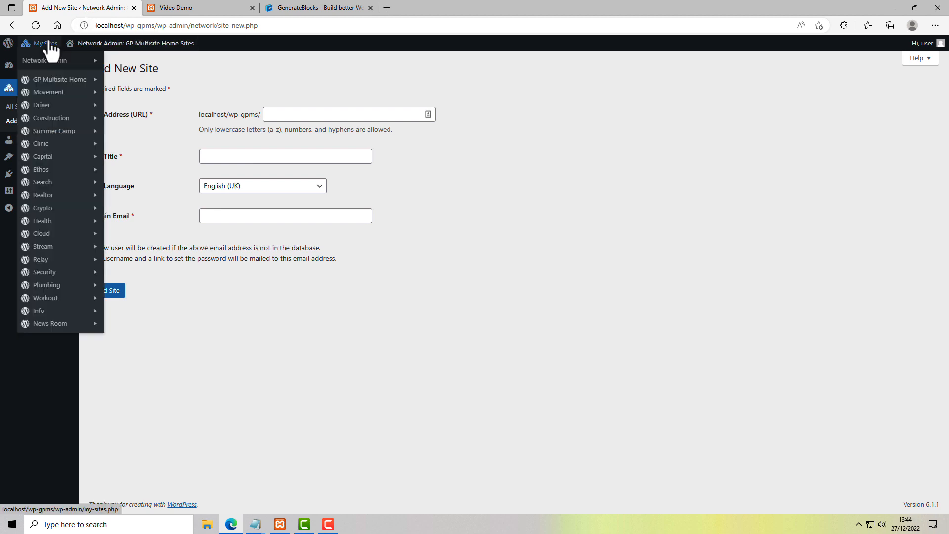
pyautogui.moveTo(43, 247)
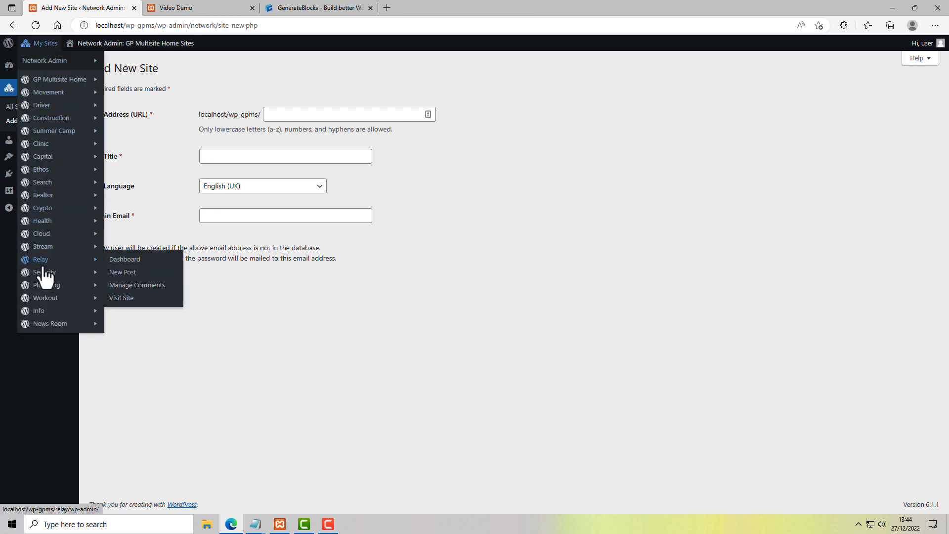
pyautogui.moveTo(54, 94)
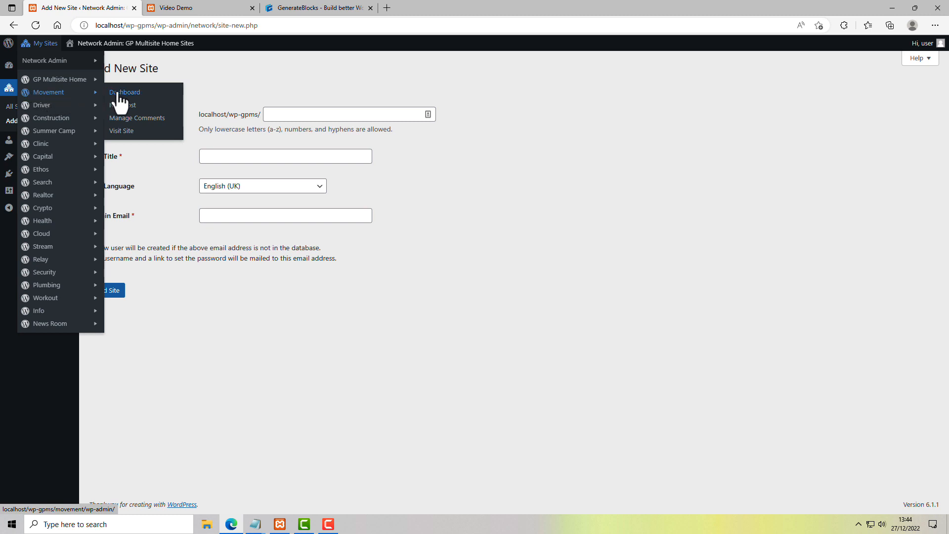
pyautogui.click(121, 131)
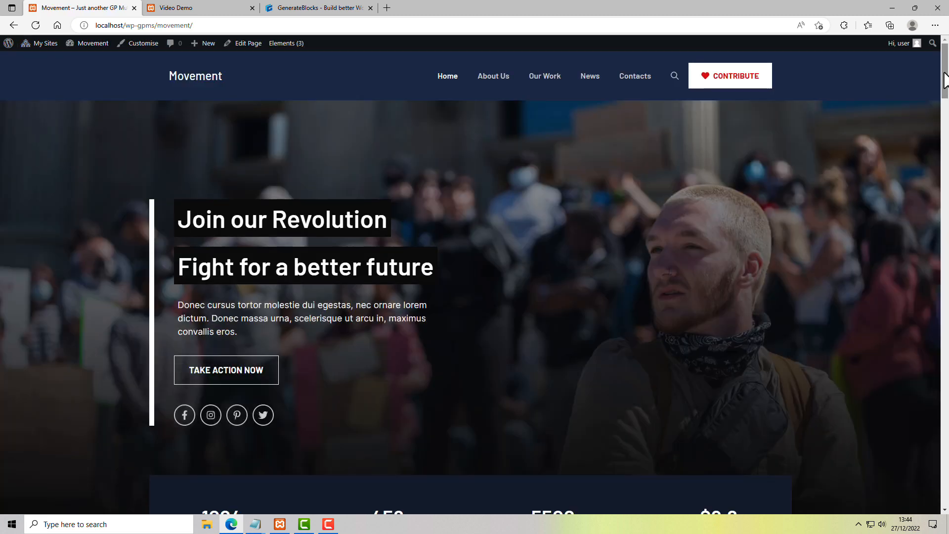
pyautogui.moveTo(945, 79)
pyautogui.mouseDown()
pyautogui.moveTo(948, 407)
pyautogui.moveTo(947, 69)
pyautogui.mouseUp()
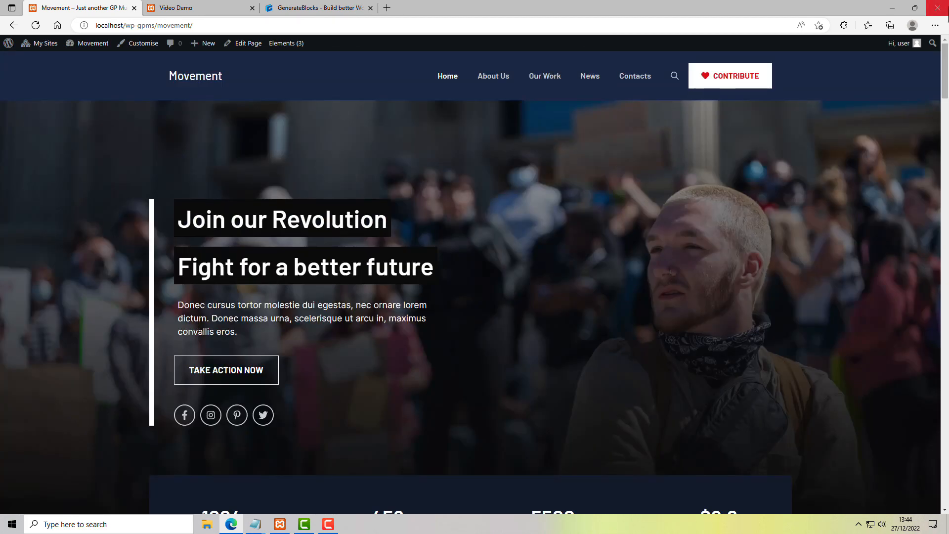
# Open the Movement home page for editing and copy all of its blocks
pyautogui.click(231, 44)
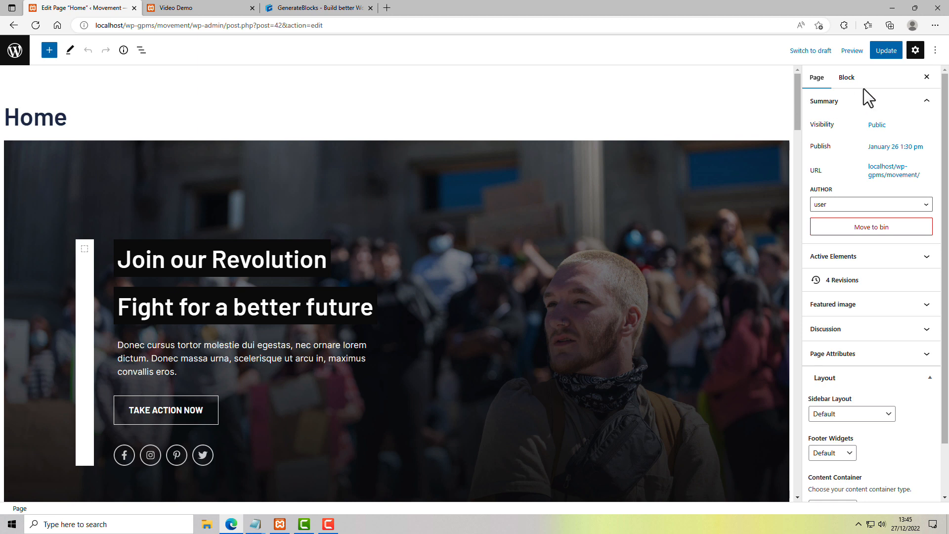
pyautogui.click(935, 52)
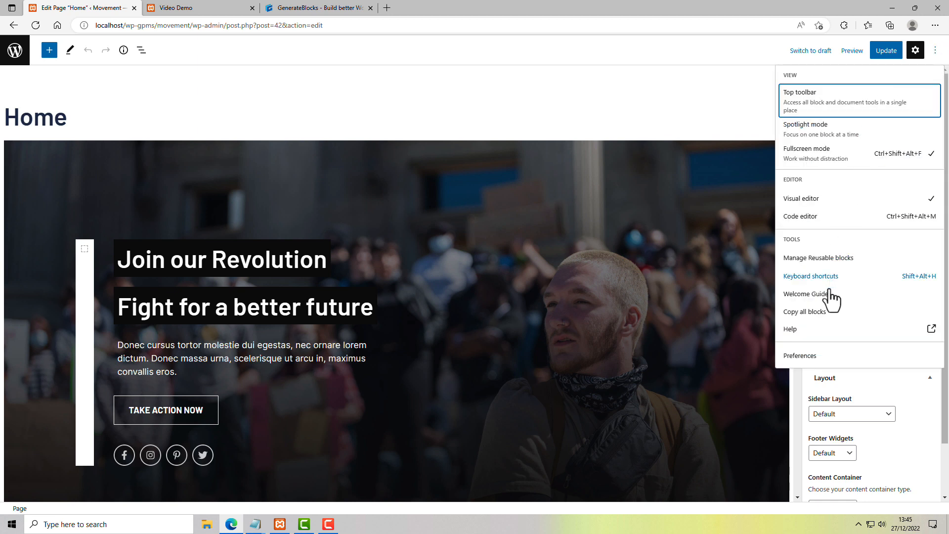
pyautogui.click(814, 315)
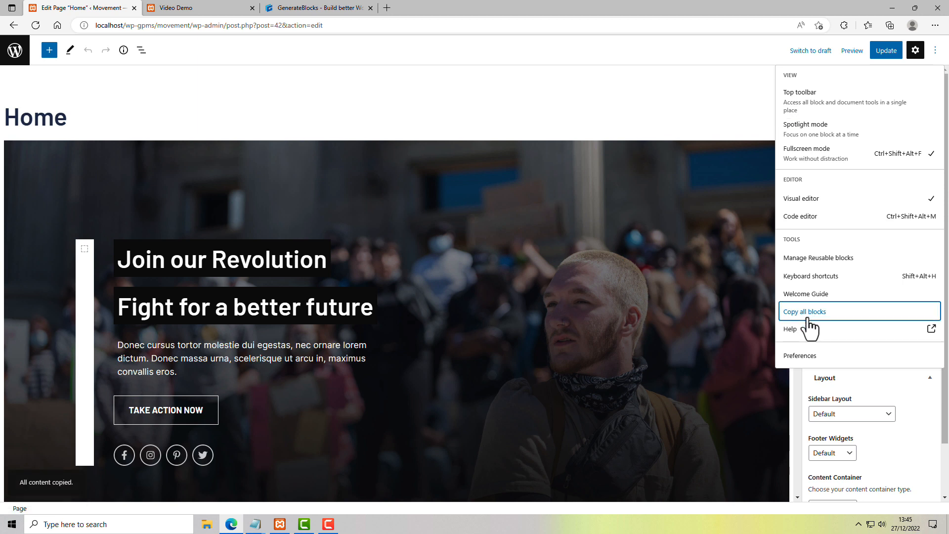
# Create a new page on the Video Demo site titled "Copied from Movement Theme"
pyautogui.click(206, 8)
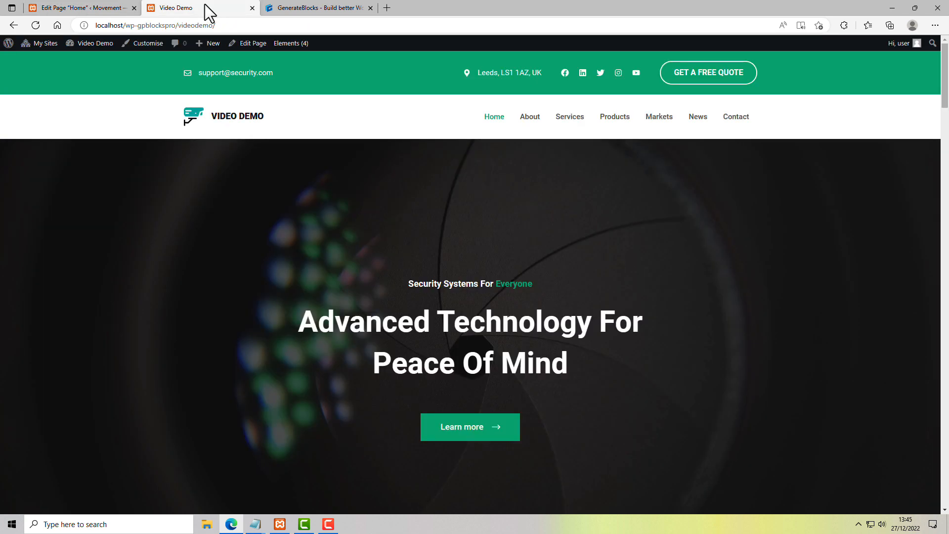
pyautogui.moveTo(209, 45)
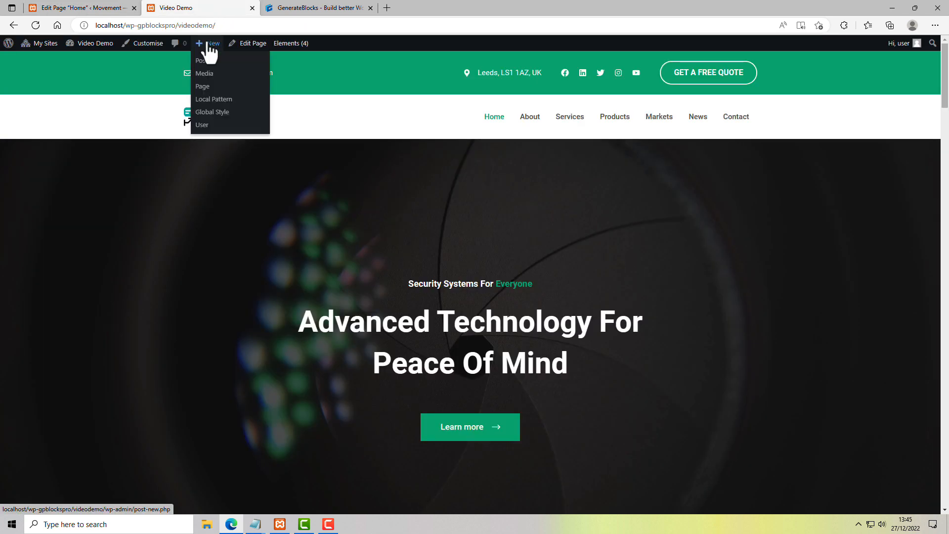
pyautogui.click(205, 93)
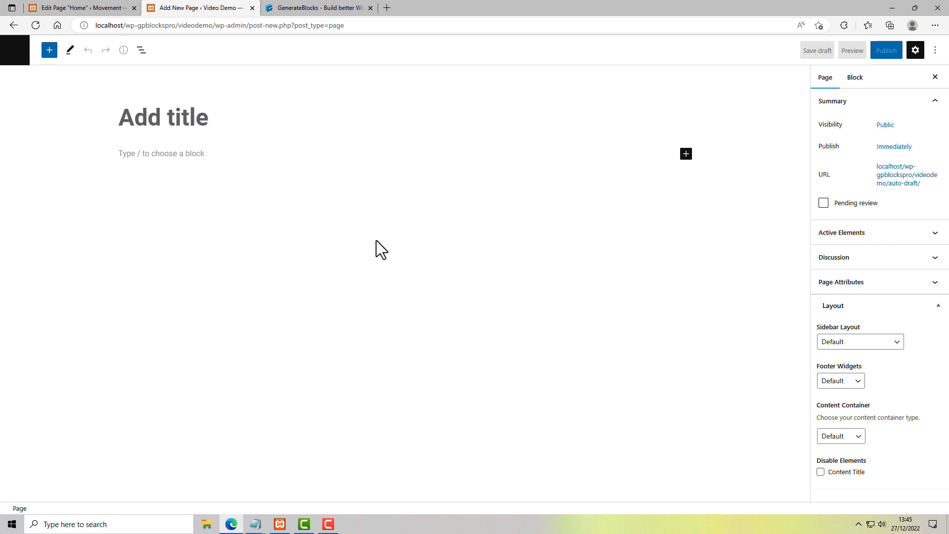
pyautogui.write('Copied ')
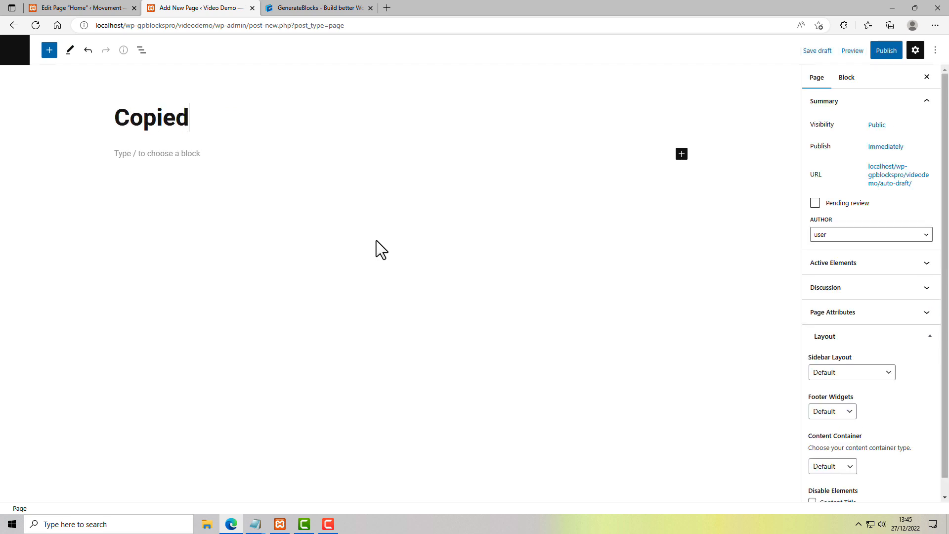
pyautogui.write('from ')
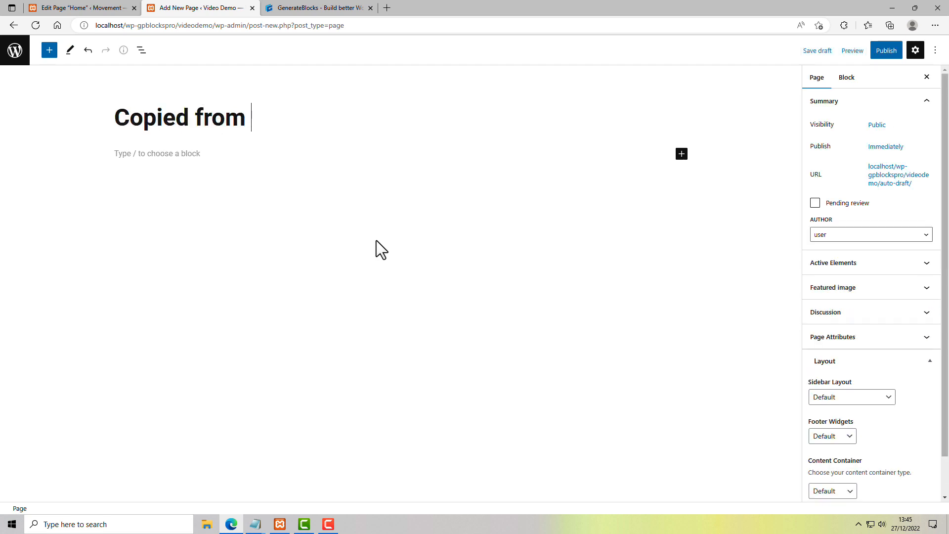
pyautogui.write('Movement ')
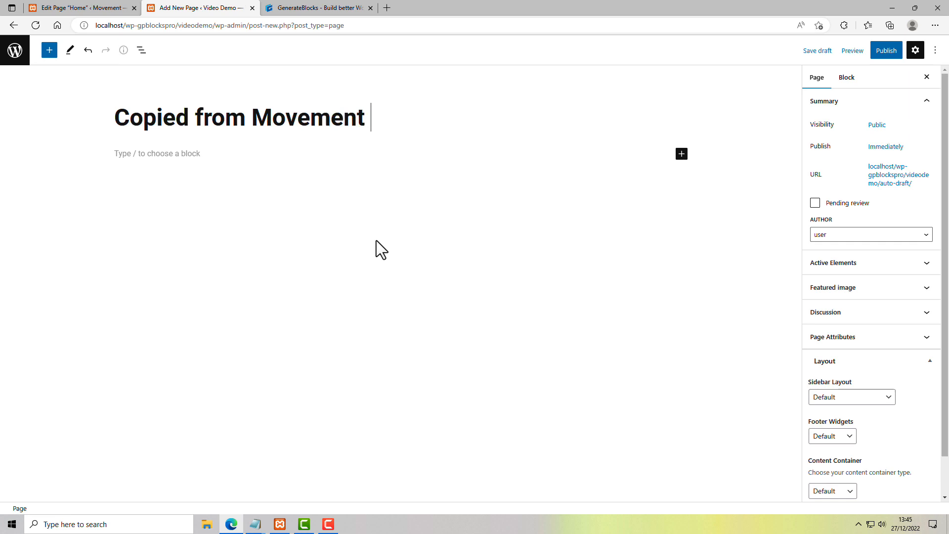
pyautogui.write('Theme')
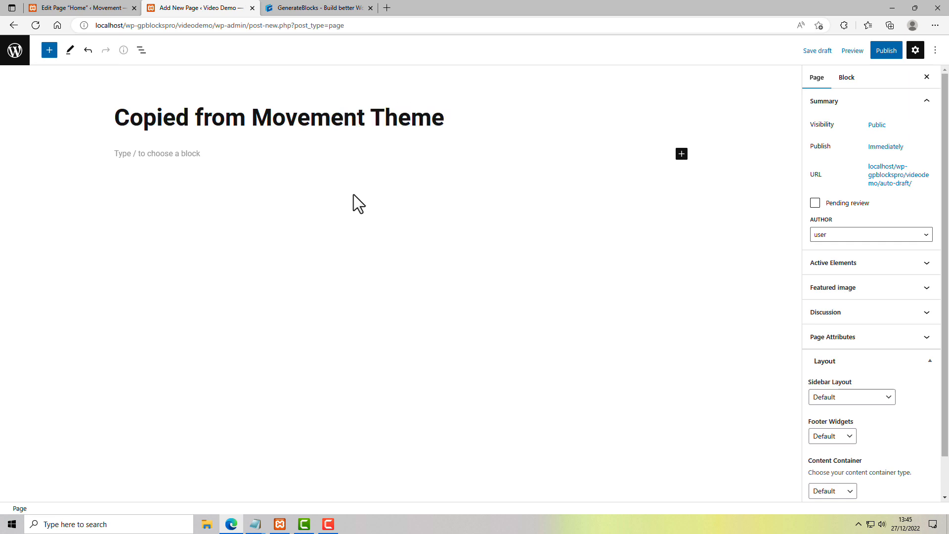
# Paste the copied Movement home page blocks into the new page's empty content area
pyautogui.click(212, 154)
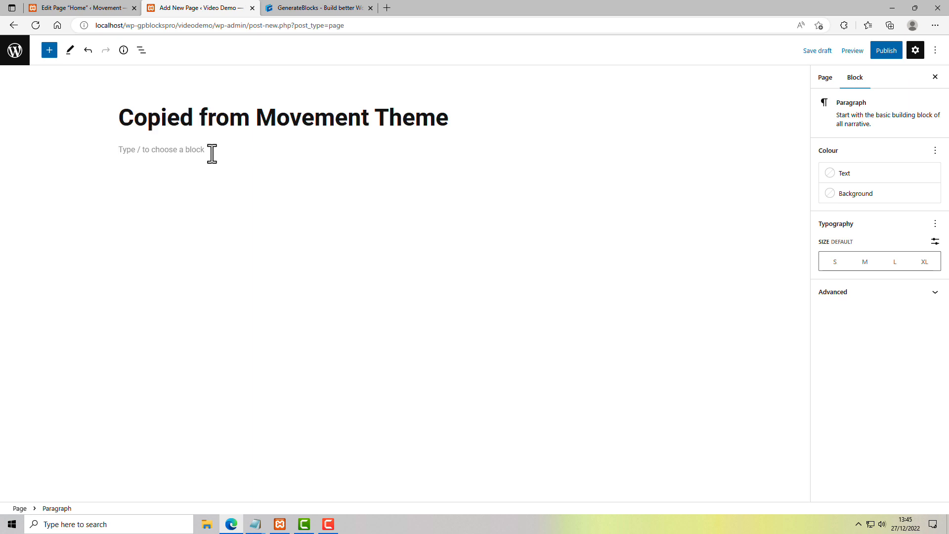
pyautogui.hotkey('ctrl', 'v')
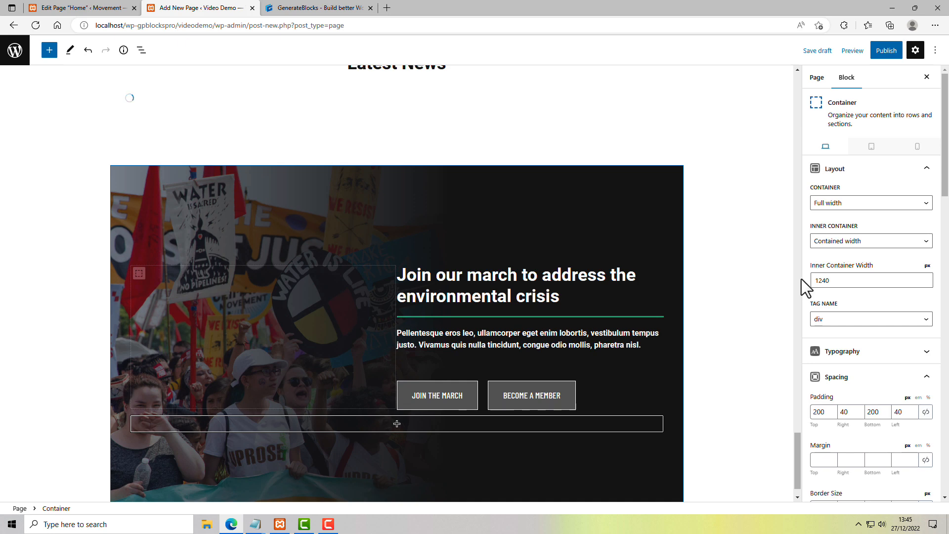
# Set the page's content container to Full Width and disable its content title
pyautogui.scroll(-10, 915, 291)
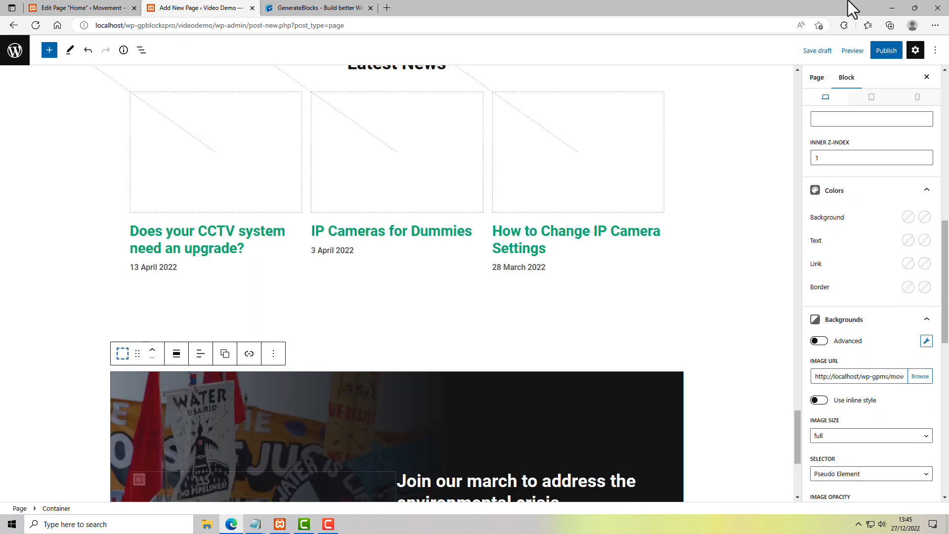
pyautogui.click(818, 77)
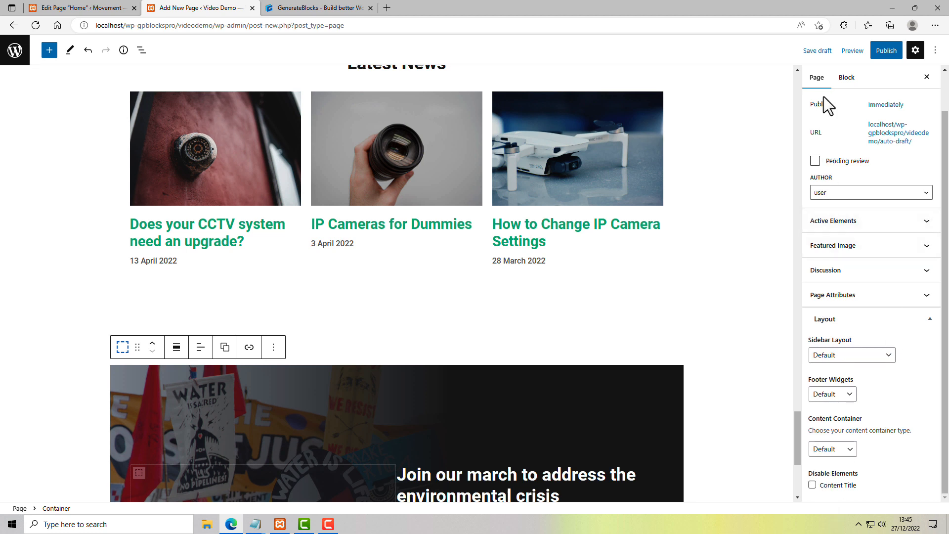
pyautogui.click(838, 456)
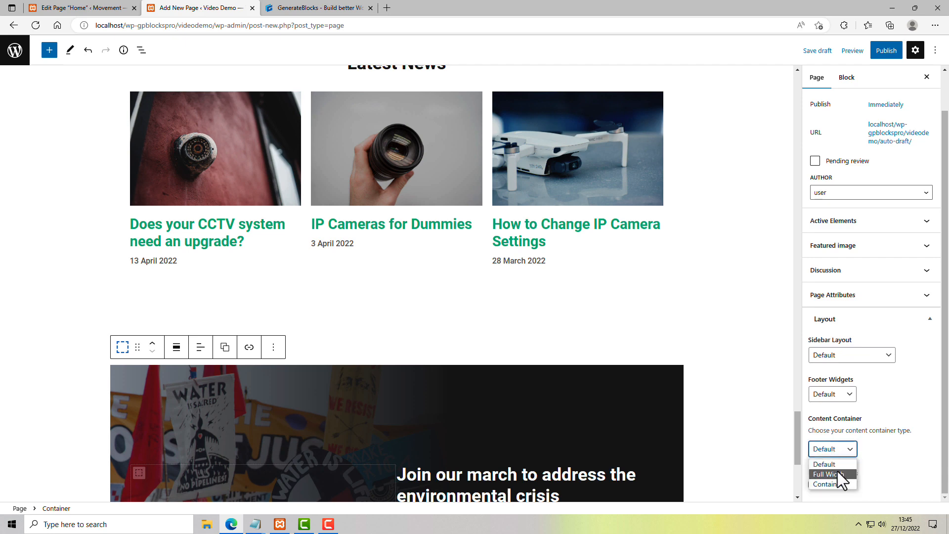
pyautogui.click(838, 471)
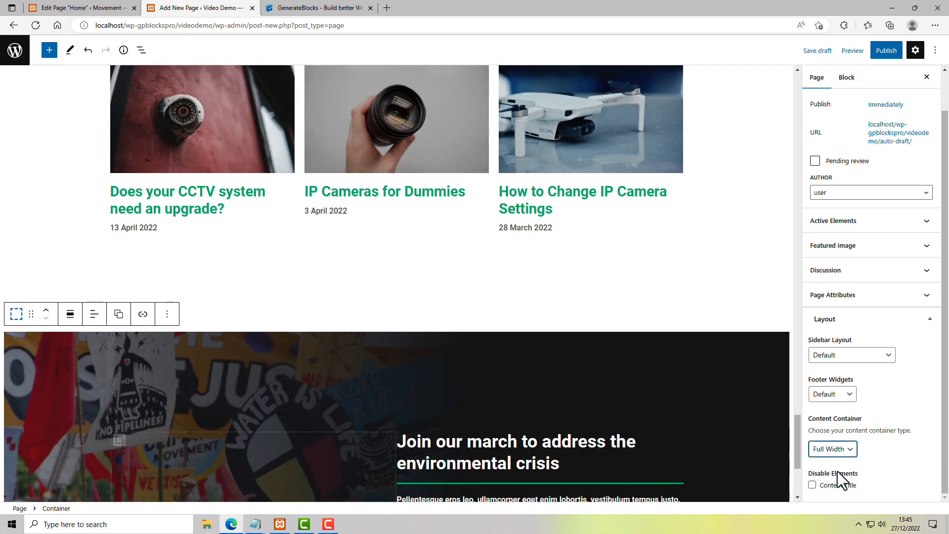
pyautogui.click(812, 485)
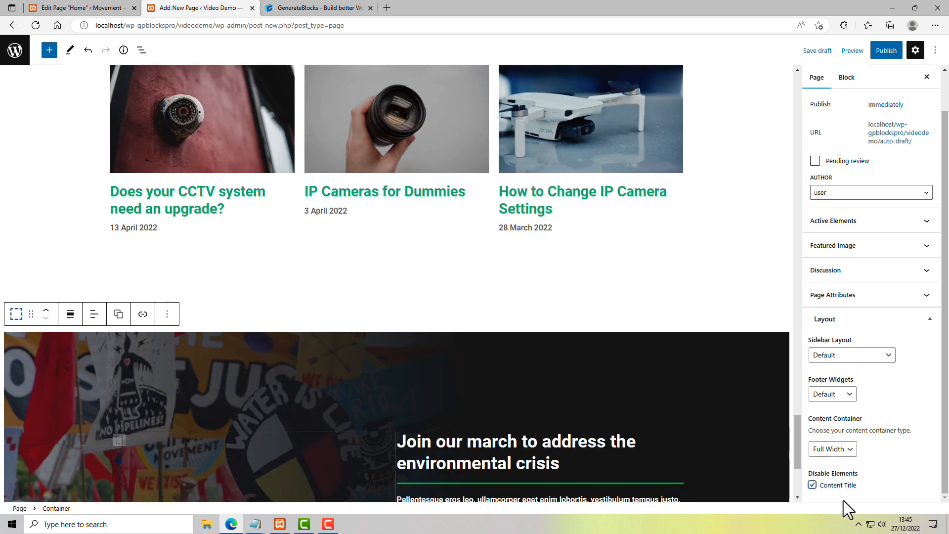
# Publish the "Copied from Movement Theme" page and look it over on the live site
pyautogui.click(884, 51)
pyautogui.click(866, 51)
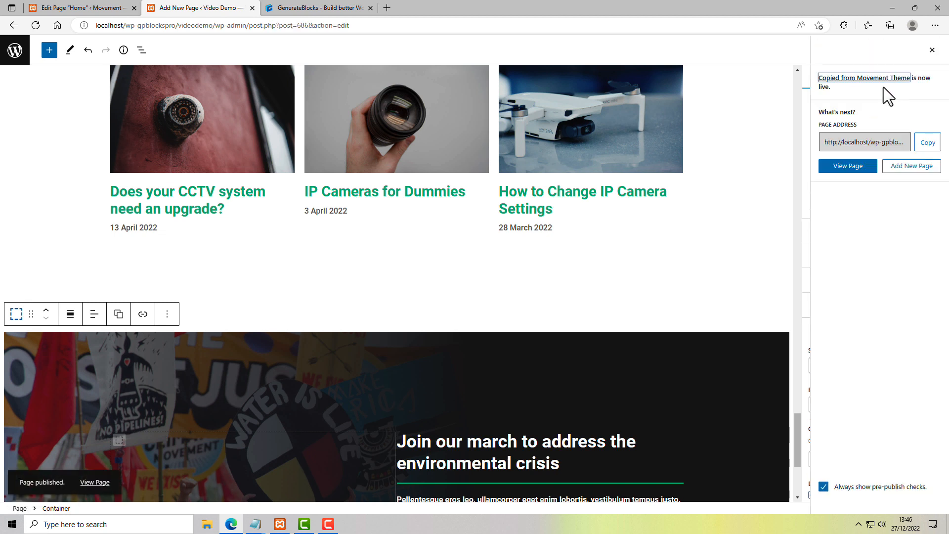
pyautogui.click(93, 483)
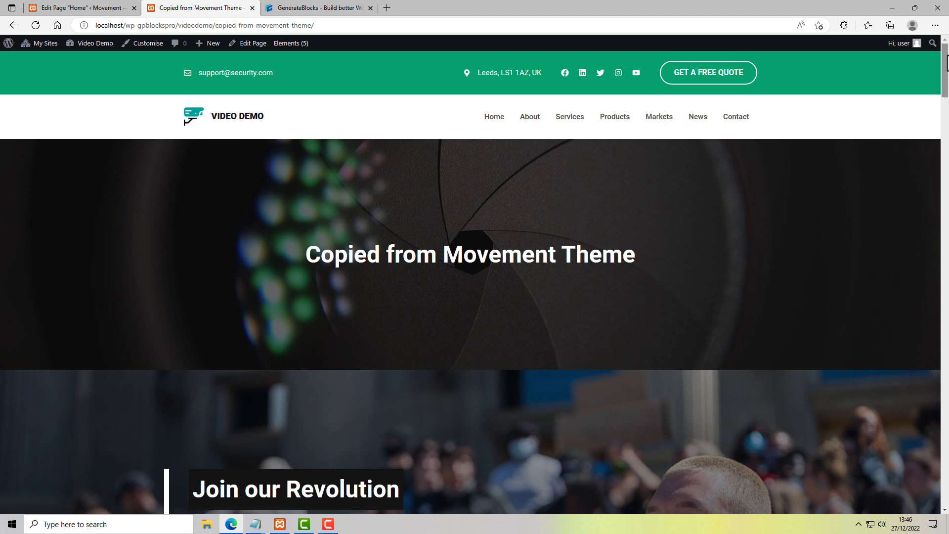
pyautogui.moveTo(943, 56); pyautogui.dragTo(948, 37)
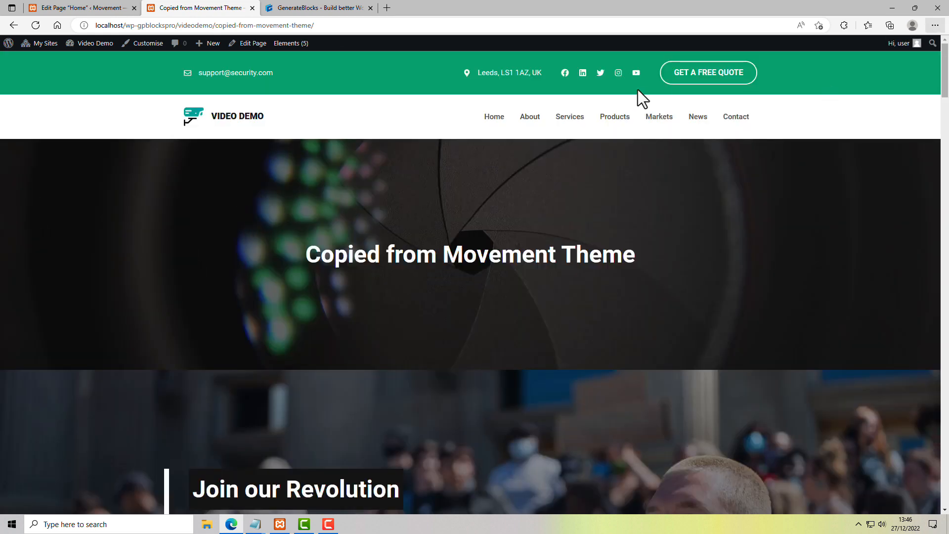
# Open the site's Page header element for editing and review its display rules
pyautogui.moveTo(286, 46)
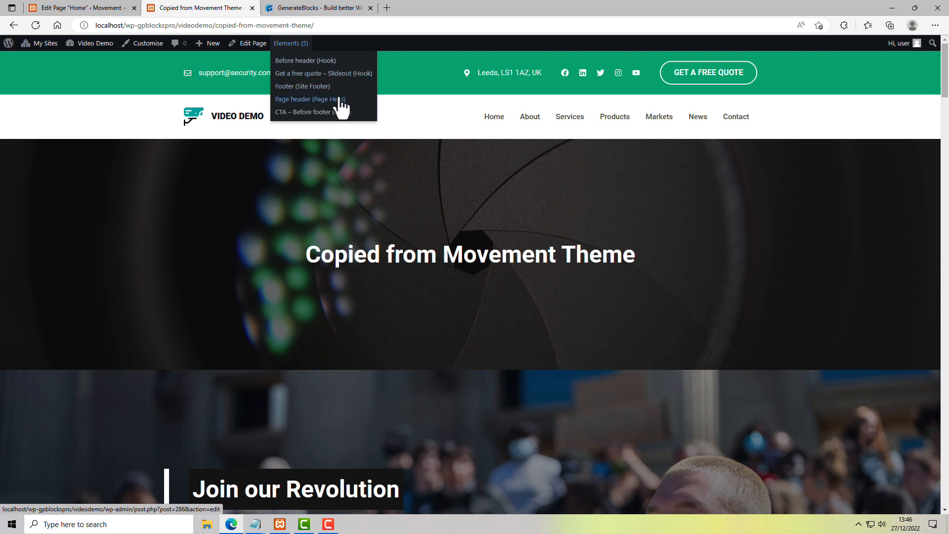
pyautogui.click(315, 103)
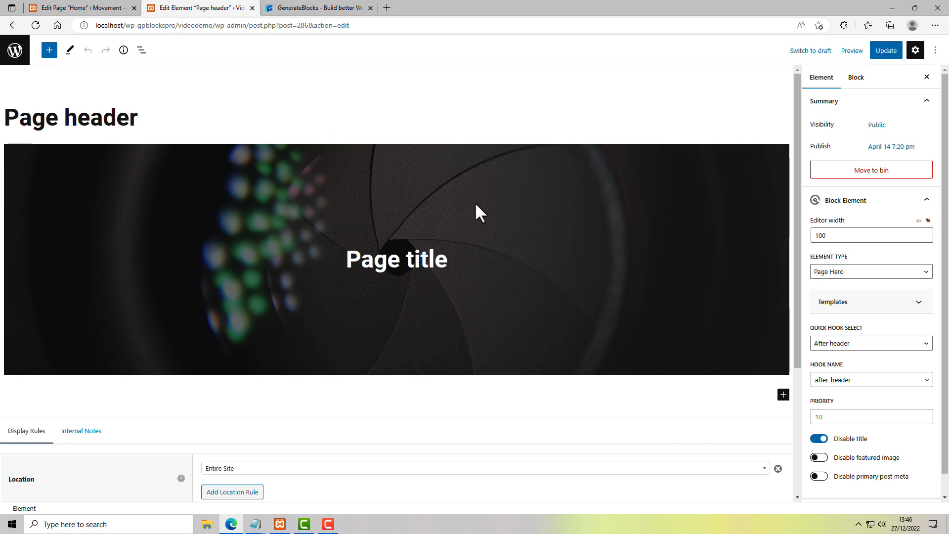
pyautogui.scroll(-3, 476, 204)
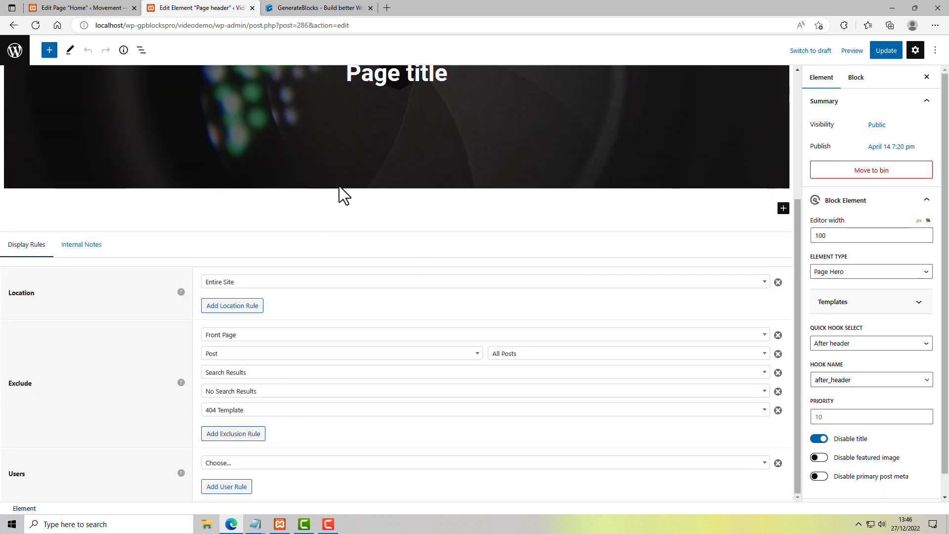
pyautogui.scroll(3, 339, 185)
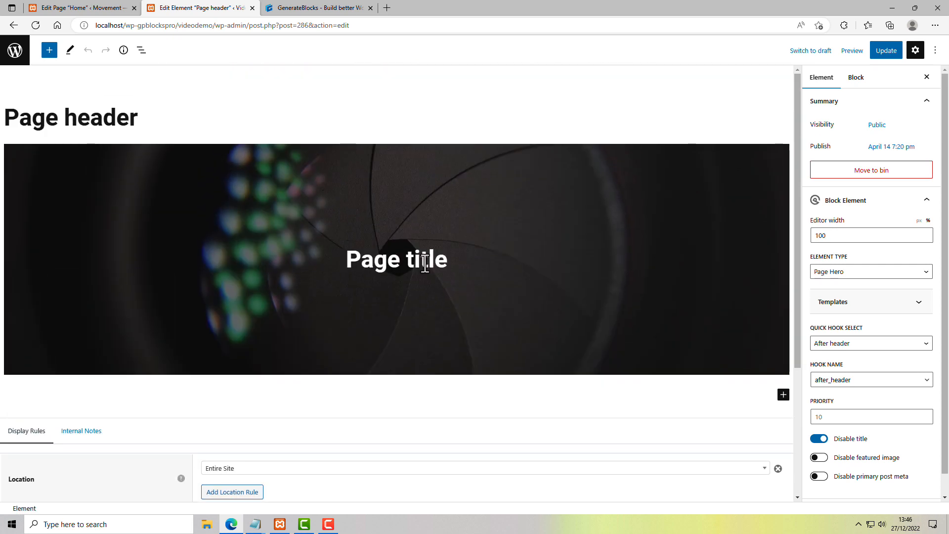
pyautogui.scroll(-3, 425, 263)
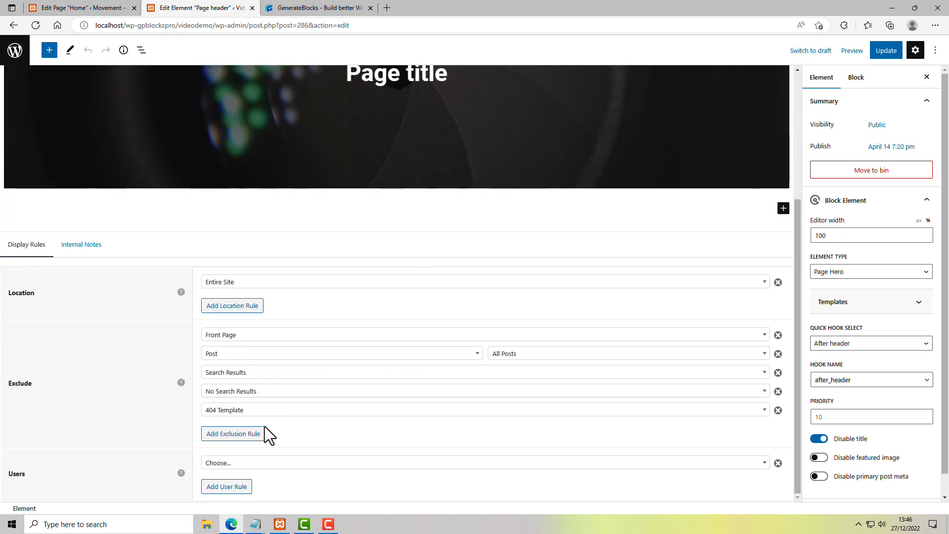
# Add an exclusion rule to the Page header element for the page "Copied from Movement Theme" and update the element
pyautogui.click(240, 435)
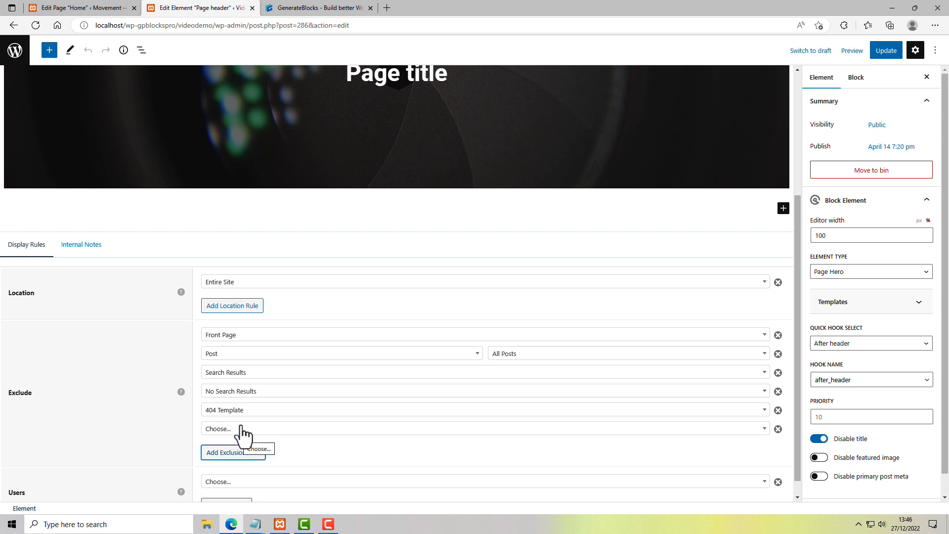
pyautogui.click(240, 431)
pyautogui.click(282, 310)
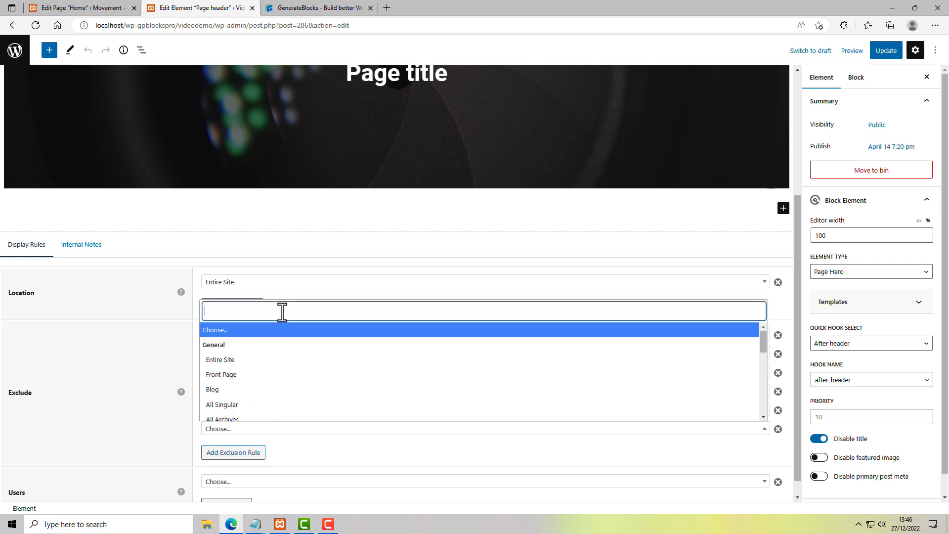
pyautogui.write('page')
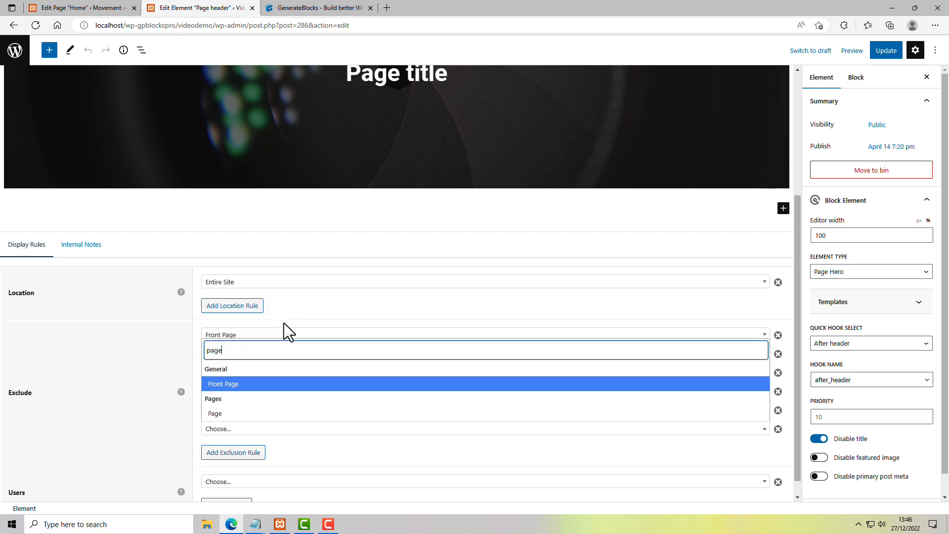
pyautogui.click(217, 414)
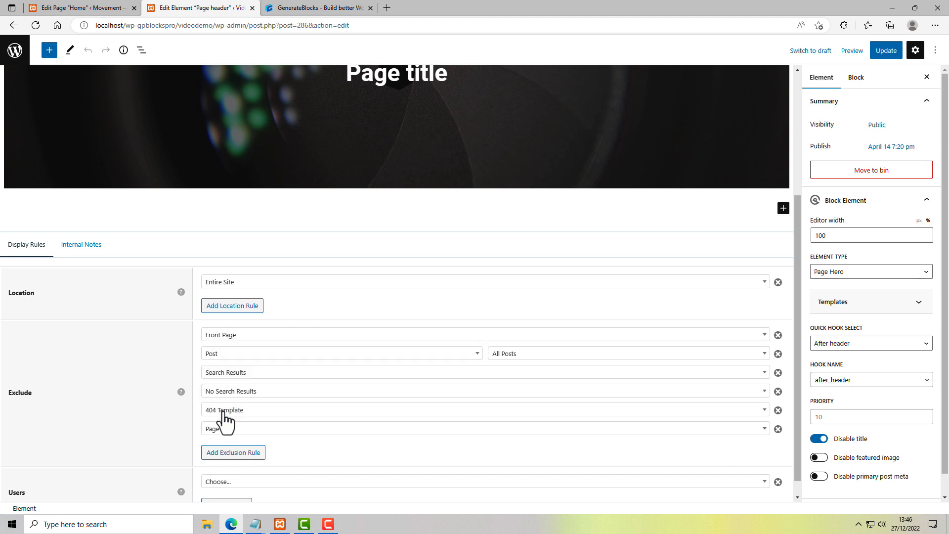
pyautogui.click(547, 430)
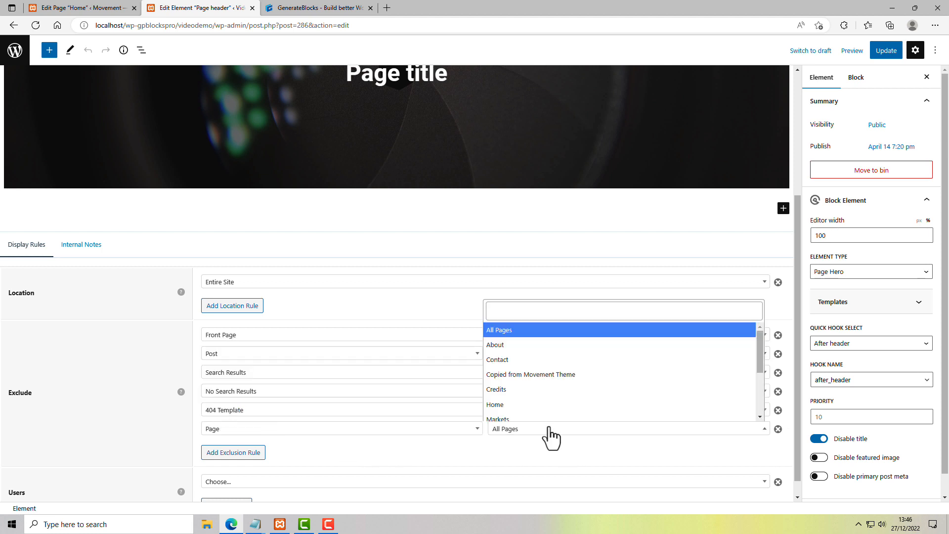
pyautogui.click(539, 376)
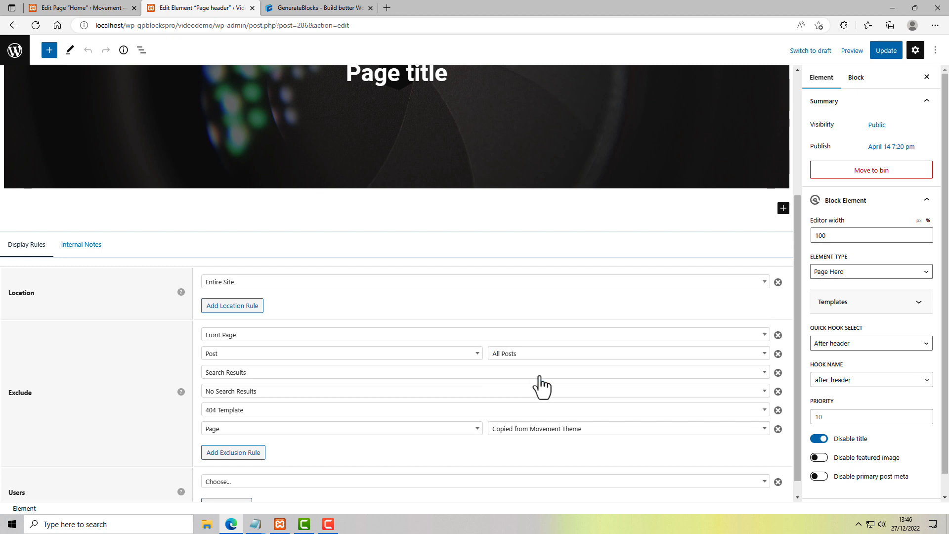
pyautogui.click(879, 56)
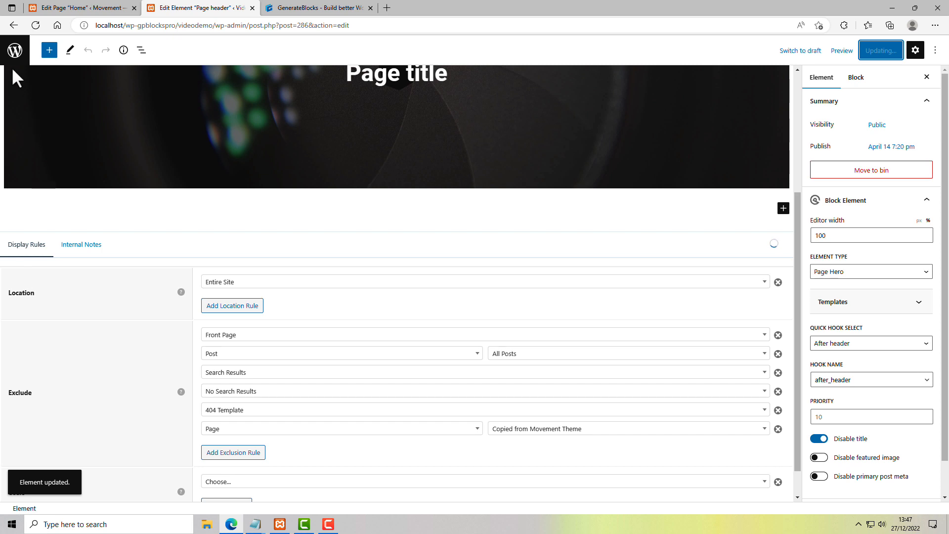
# View the live "Copied from Movement Theme" page from the site's page list and look through its sections
pyautogui.click(15, 50)
pyautogui.moveTo(13, 128)
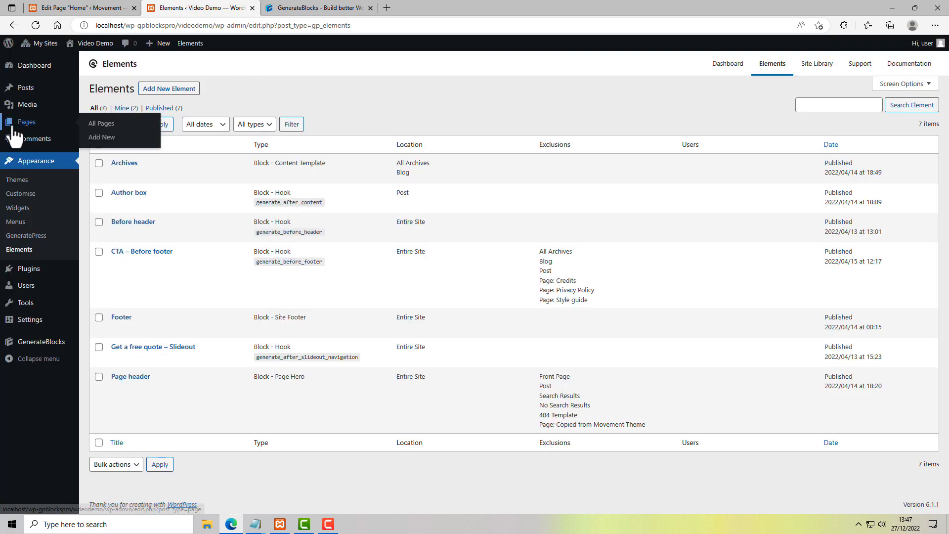
pyautogui.click(101, 123)
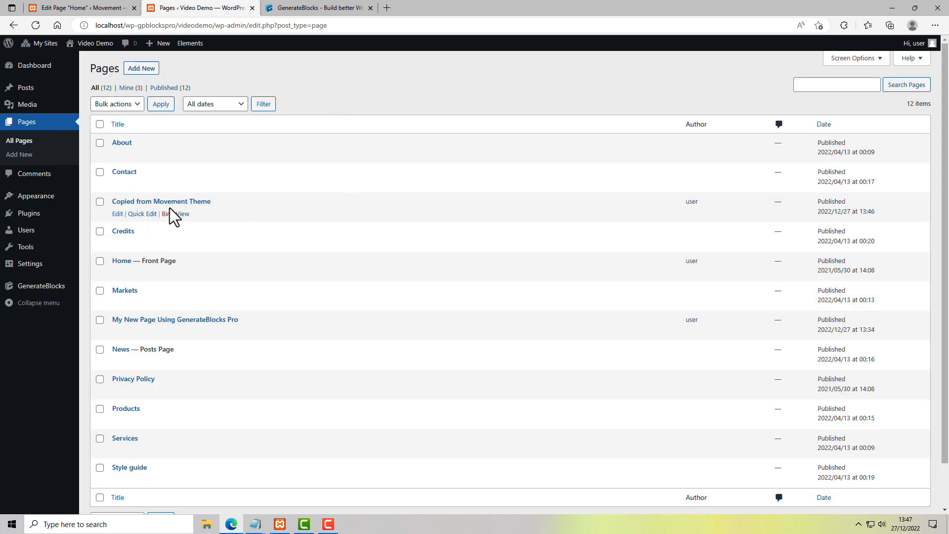
pyautogui.click(183, 214)
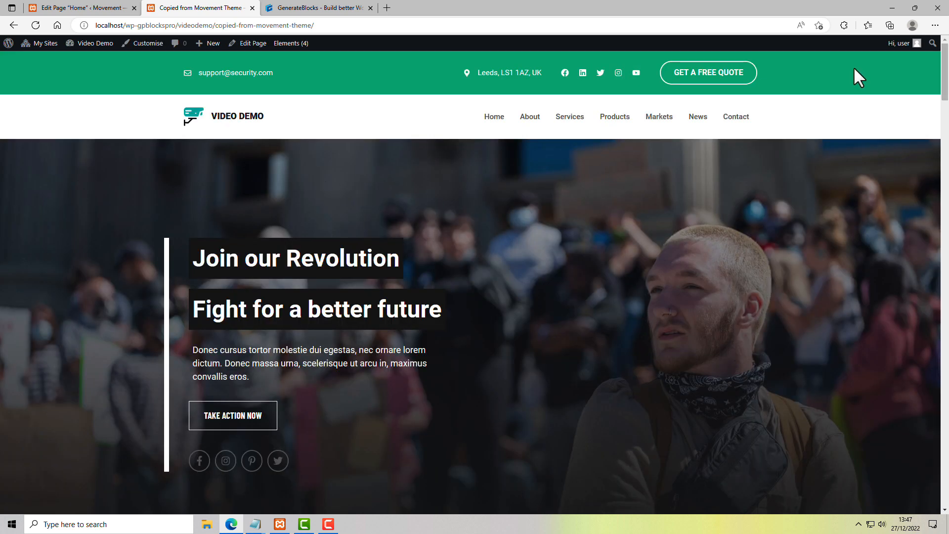
pyautogui.moveTo(946, 69); pyautogui.dragTo(947, 206)
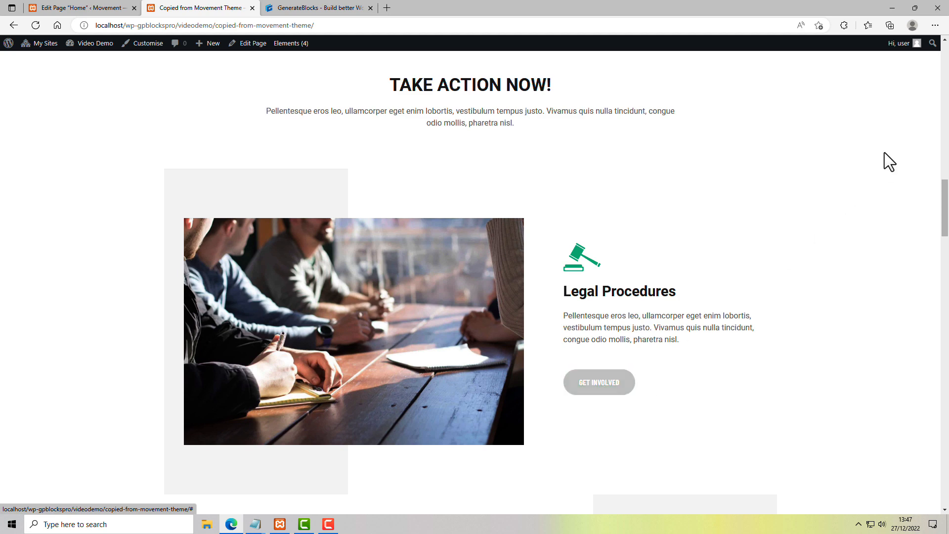
pyautogui.moveTo(946, 195); pyautogui.dragTo(945, 60)
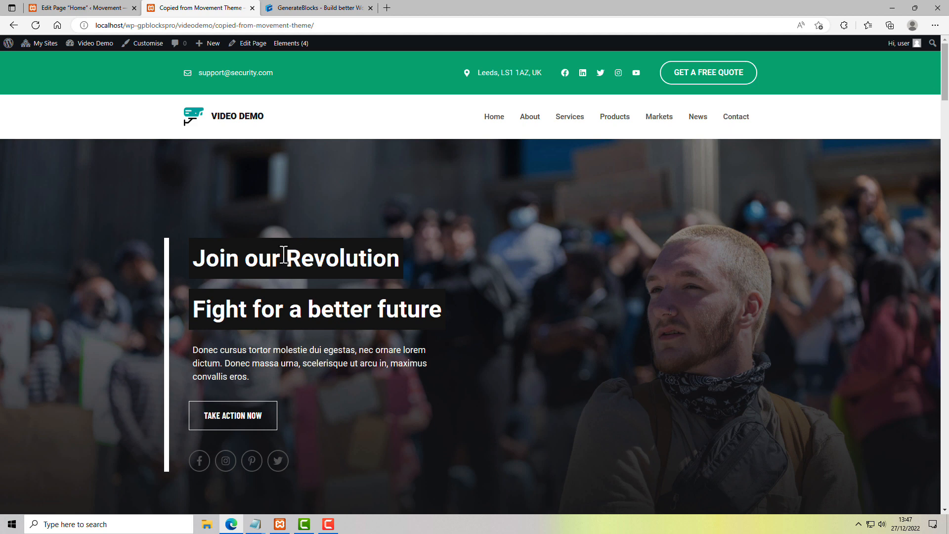
pyautogui.moveTo(946, 86); pyautogui.dragTo(946, 97)
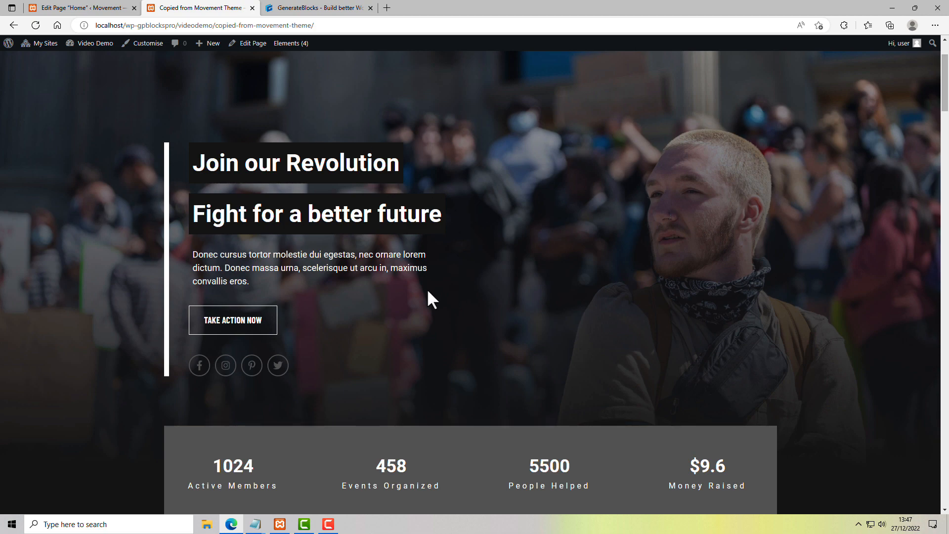
pyautogui.moveTo(946, 87); pyautogui.dragTo(948, 340)
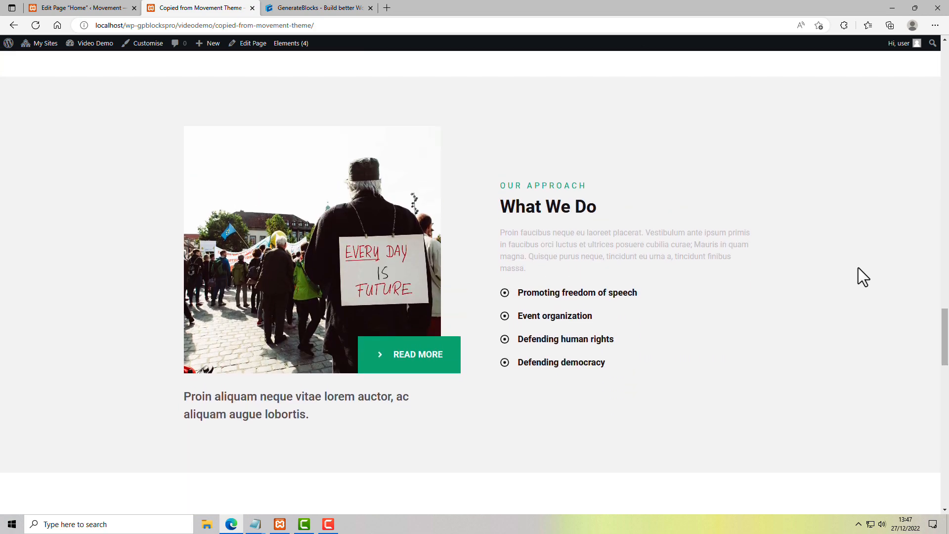
pyautogui.moveTo(946, 341); pyautogui.dragTo(948, 64)
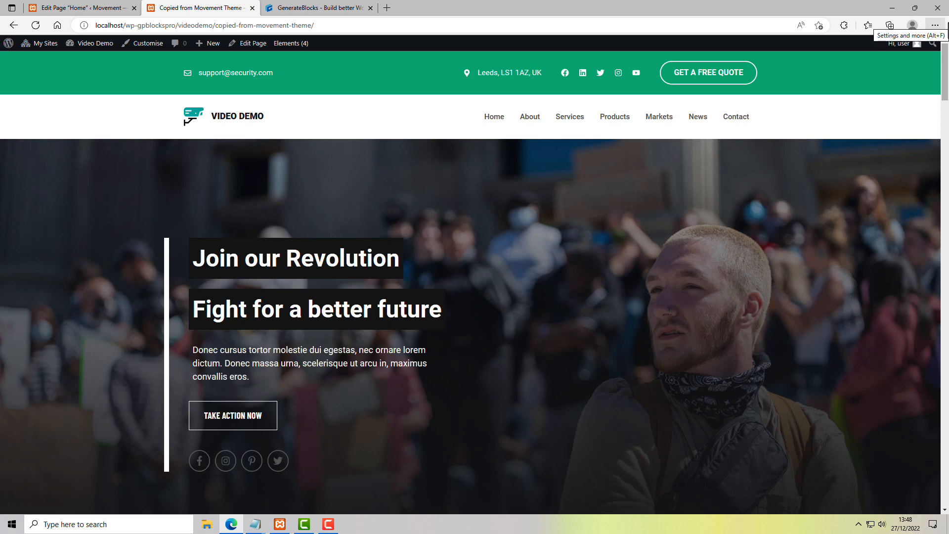
# Leave the Movement home page editor and visit the Health site in the multisite network
pyautogui.click(64, 11)
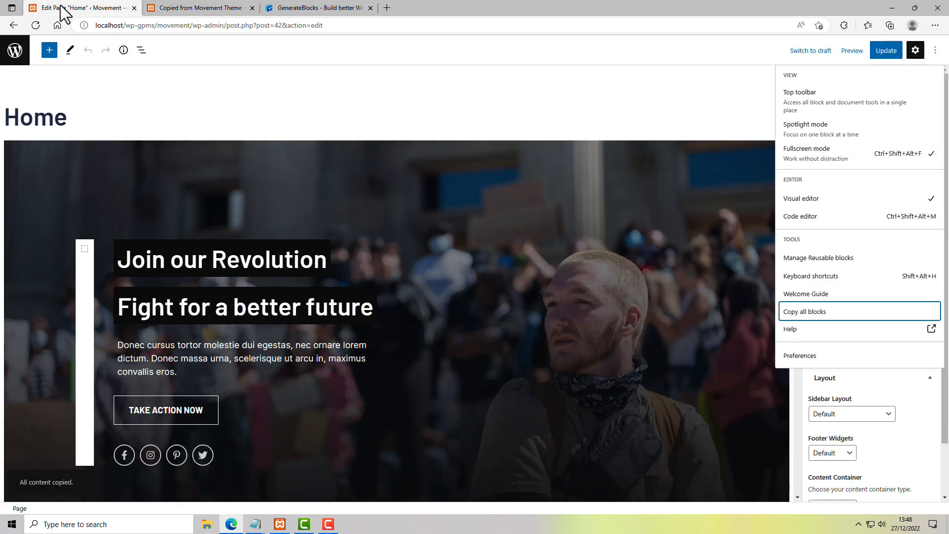
pyautogui.click(15, 49)
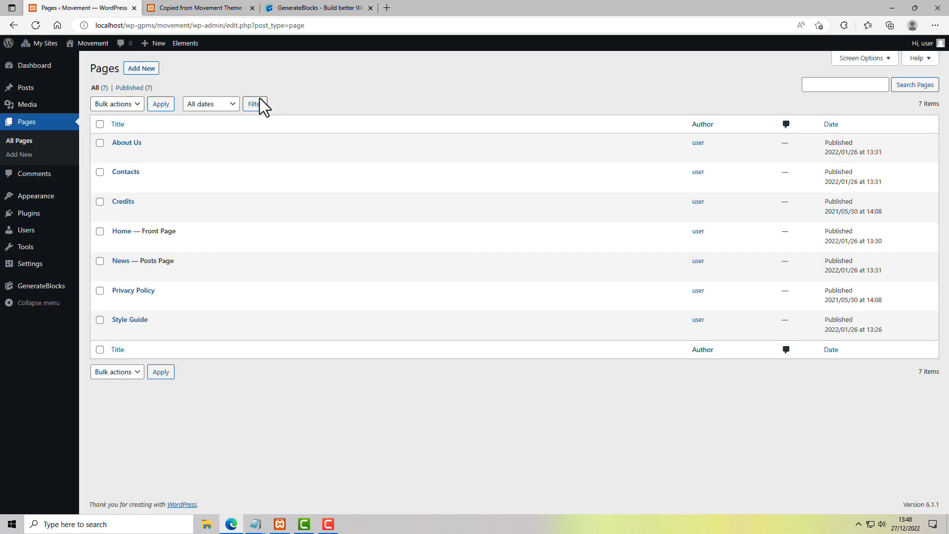
pyautogui.moveTo(46, 45)
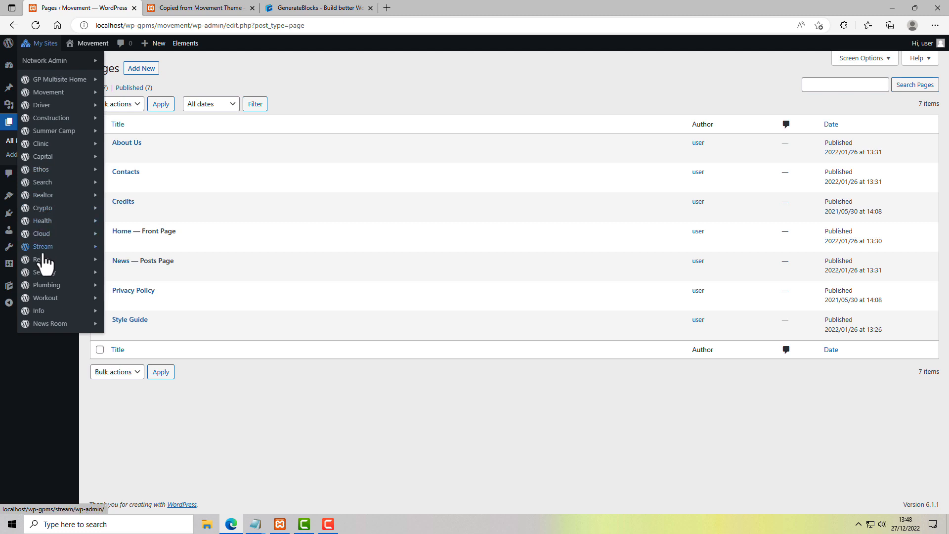
pyautogui.moveTo(94, 221)
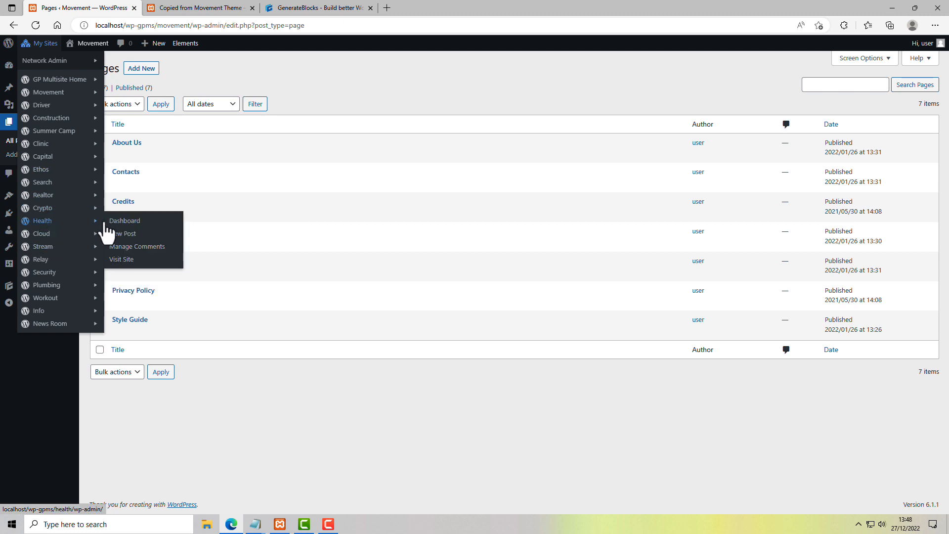
pyautogui.click(125, 259)
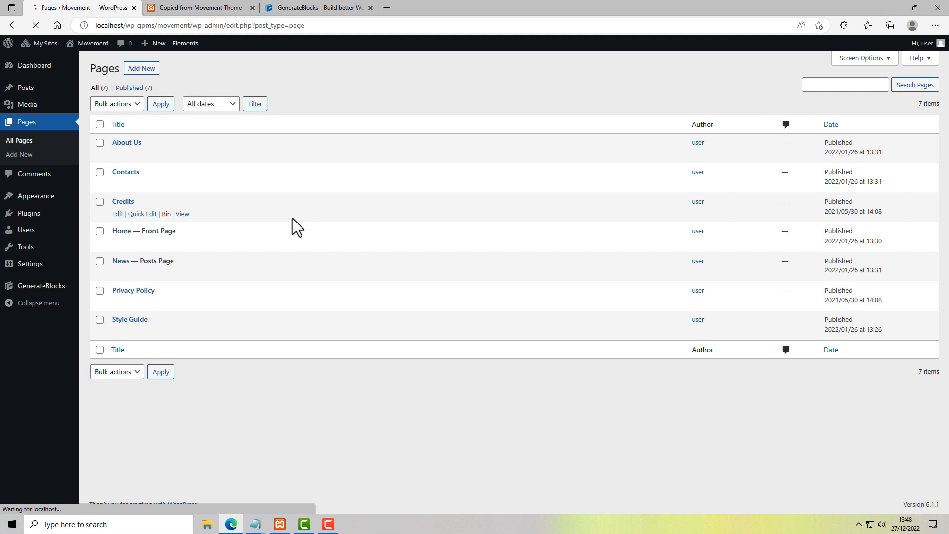
# Look through the Health site's home page and bring up the GenerateBlocks website
pyautogui.scroll(-6, 292, 218)
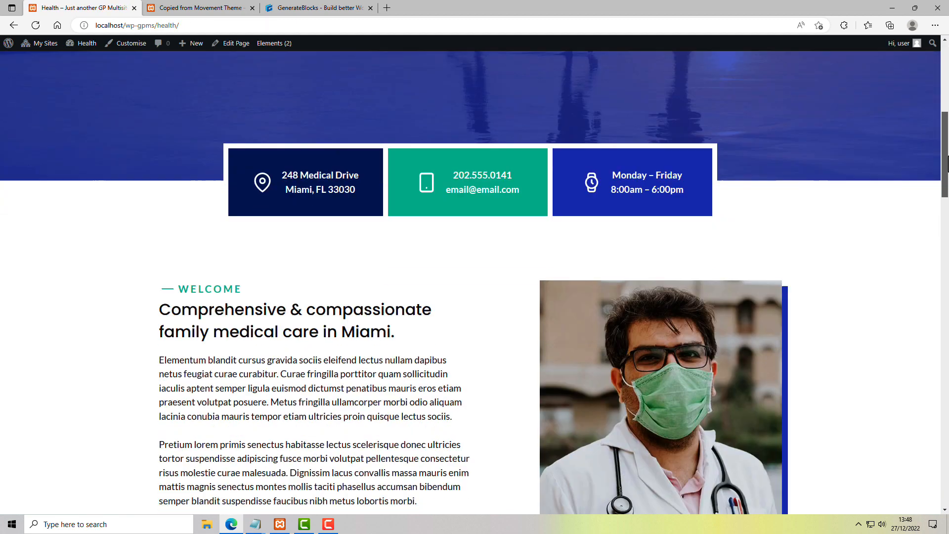
pyautogui.scroll(-3, 948, 168)
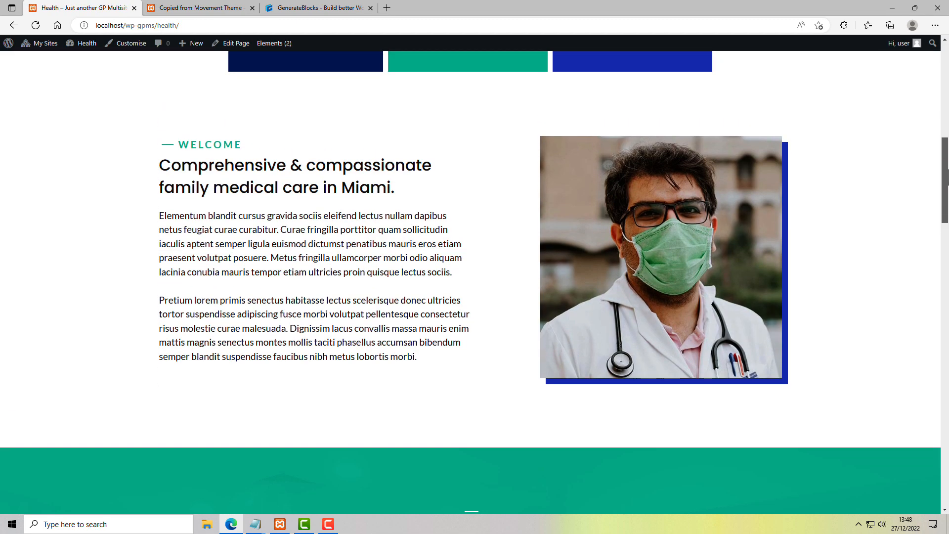
pyautogui.moveTo(948, 176); pyautogui.dragTo(948, 255)
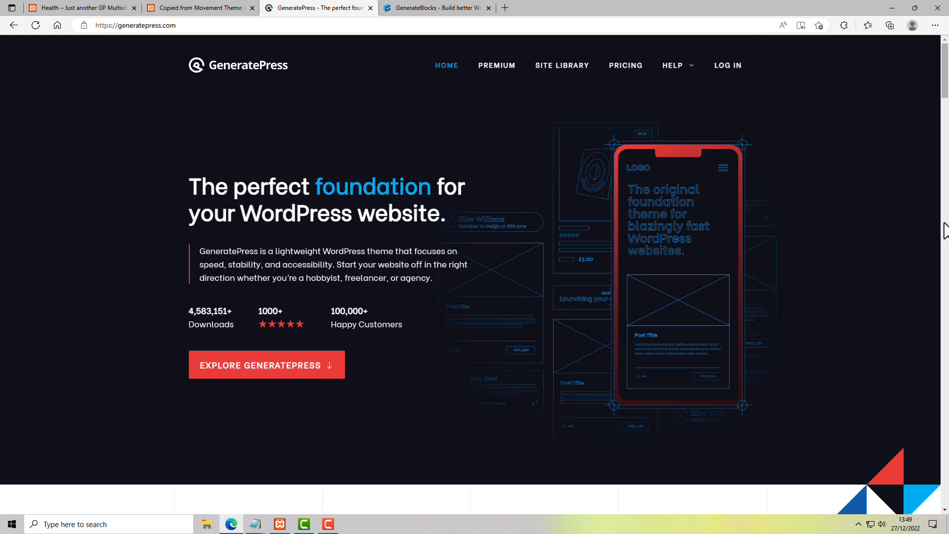
pyautogui.click(415, 13)
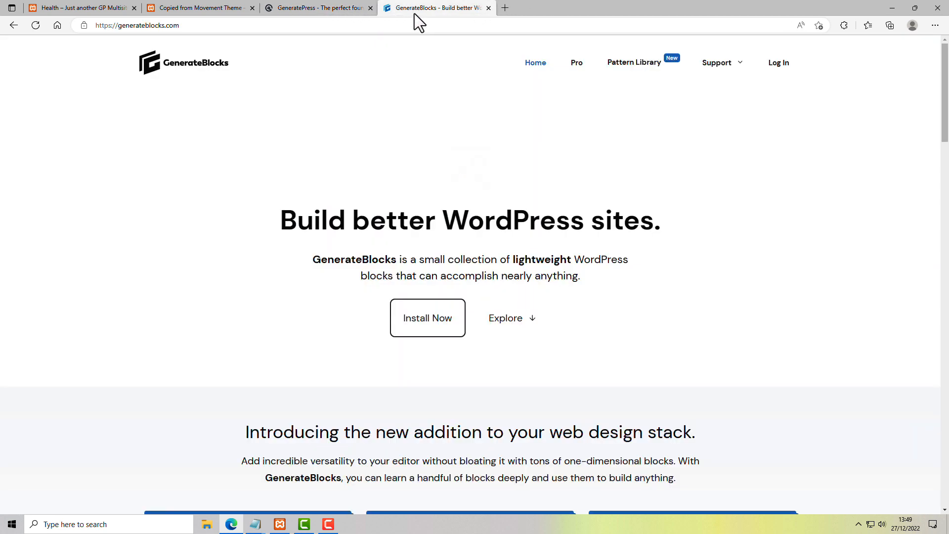